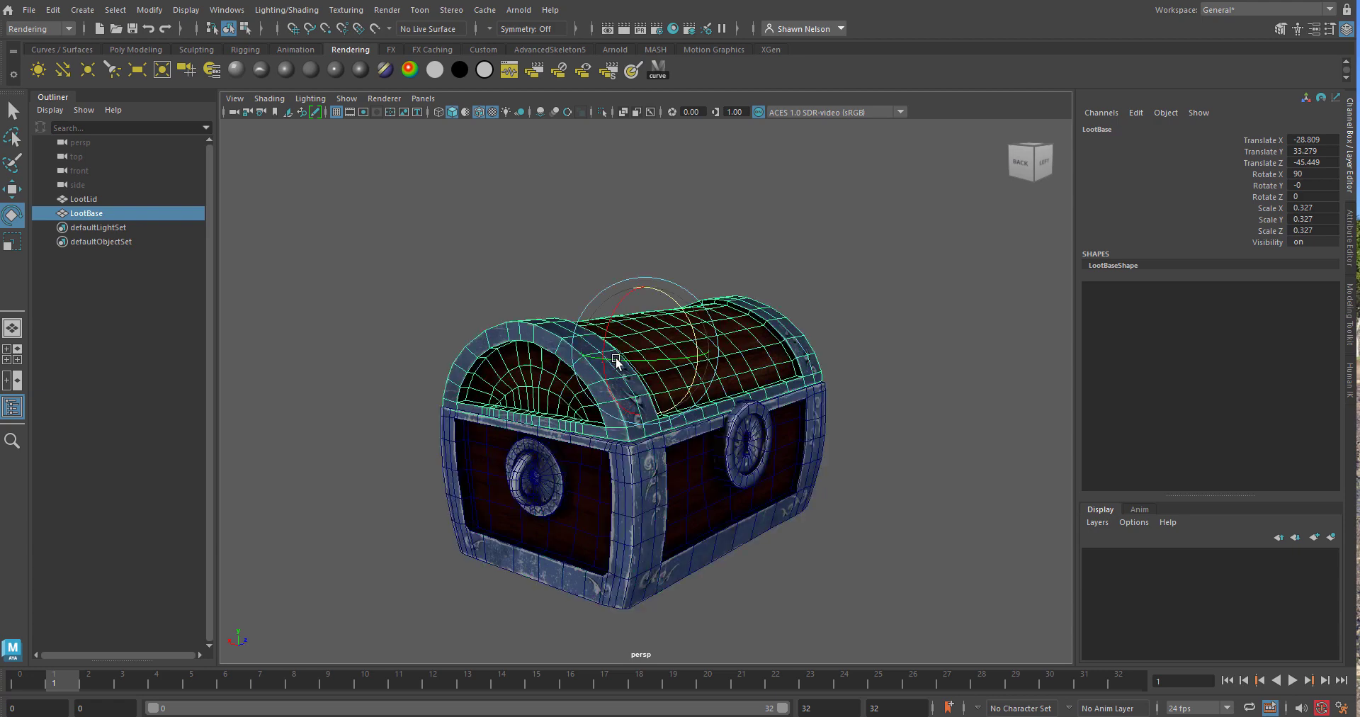
Lift the LootLid mesh straight up off the chest base and lower it back to Translate Y 40.25
{"action": "left_click", "coordinate": [87, 215]}
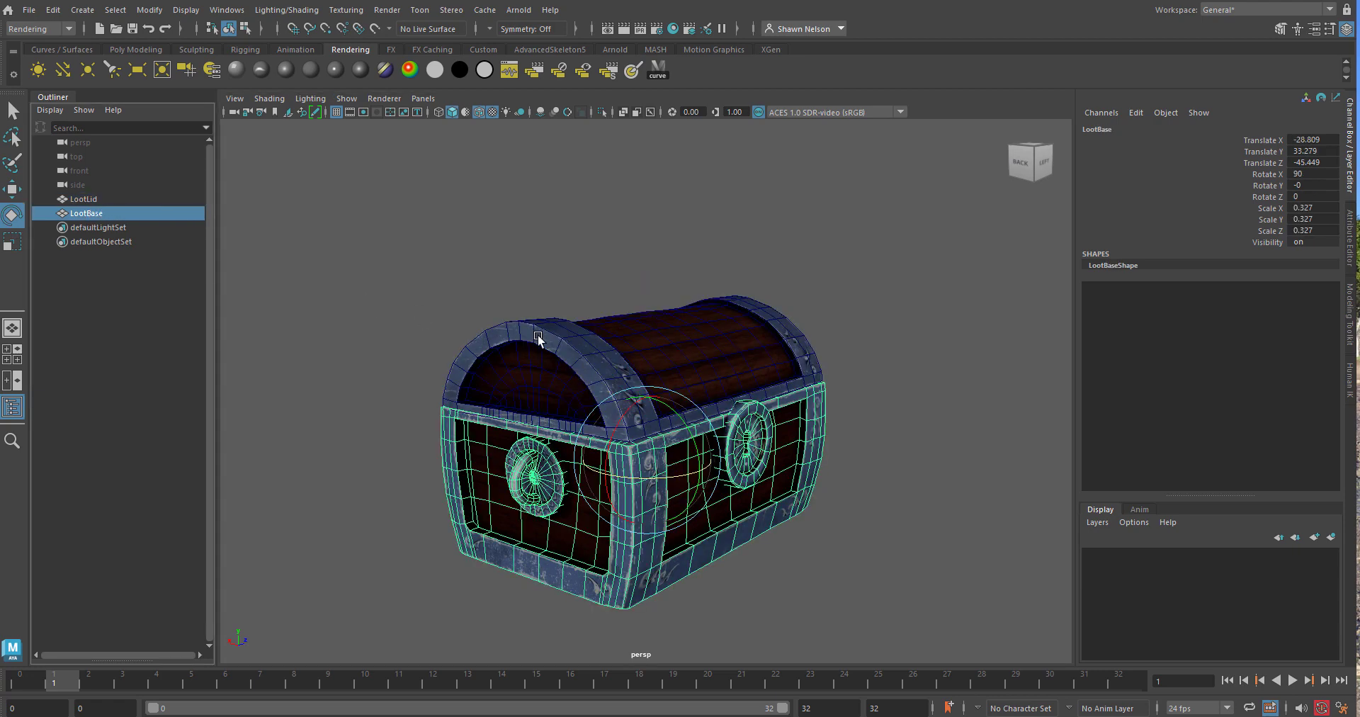
{"action": "left_click", "coordinate": [665, 347]}
{"action": "key", "text": "w"}
{"action": "left_click_drag", "start_coordinate": [644, 283], "coordinate": [643, 144]}
{"action": "left_click_drag", "start_coordinate": [773, 375], "coordinate": [750, 404], "text": "alt"}
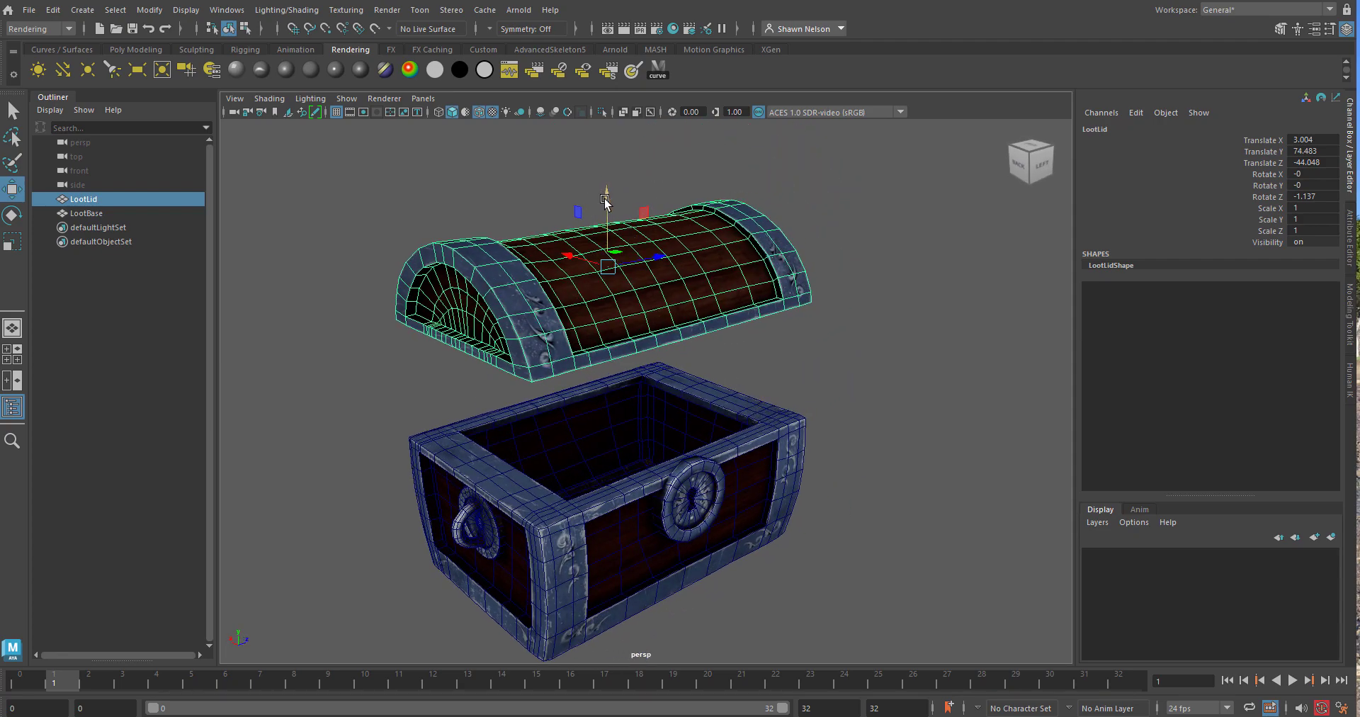
{"action": "left_click_drag", "start_coordinate": [605, 202], "coordinate": [607, 327]}
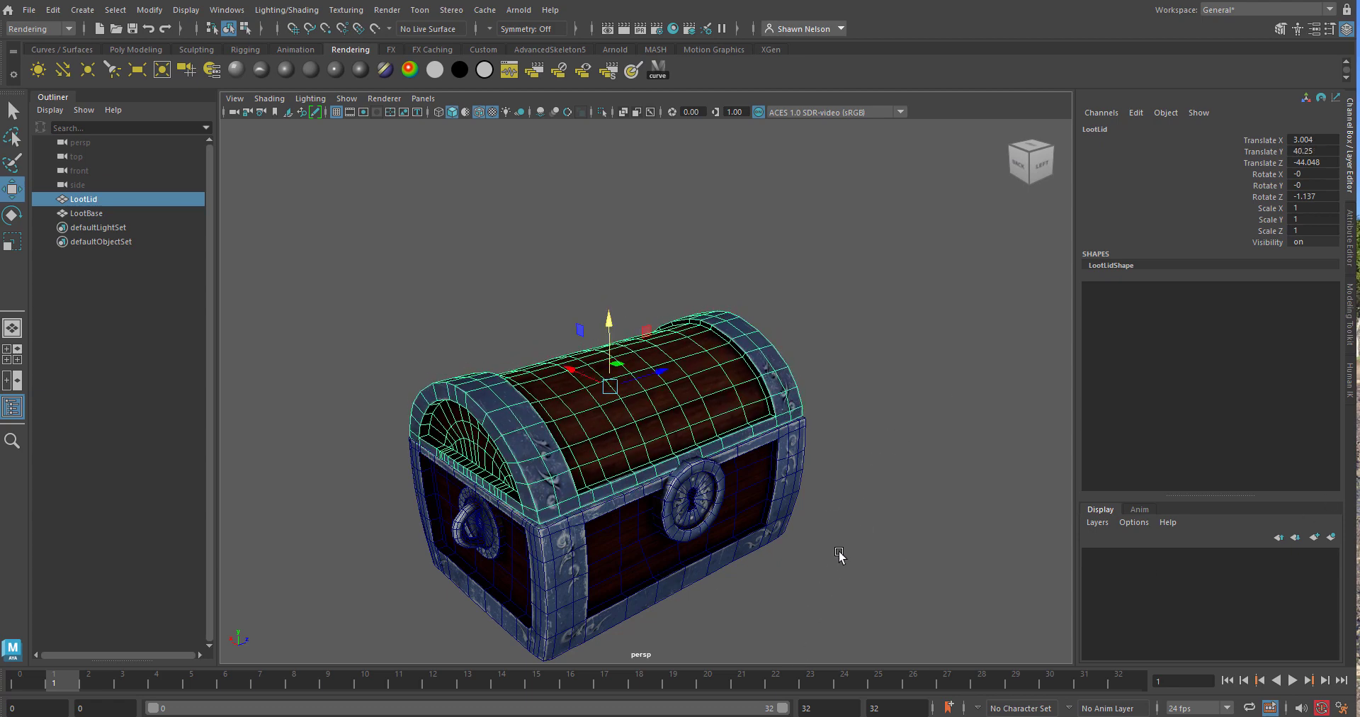
Set the current time on the timeline to frame 0
{"action": "mouse_move", "coordinate": [789, 562]}
{"action": "left_mouse_down", "text": "alt"}
{"action": "mouse_move", "coordinate": [835, 564]}
{"action": "mouse_move", "coordinate": [899, 528]}
{"action": "mouse_move", "coordinate": [744, 545]}
{"action": "mouse_move", "coordinate": [808, 635]}
{"action": "mouse_move", "coordinate": [776, 573]}
{"action": "left_mouse_up", "text": "alt"}
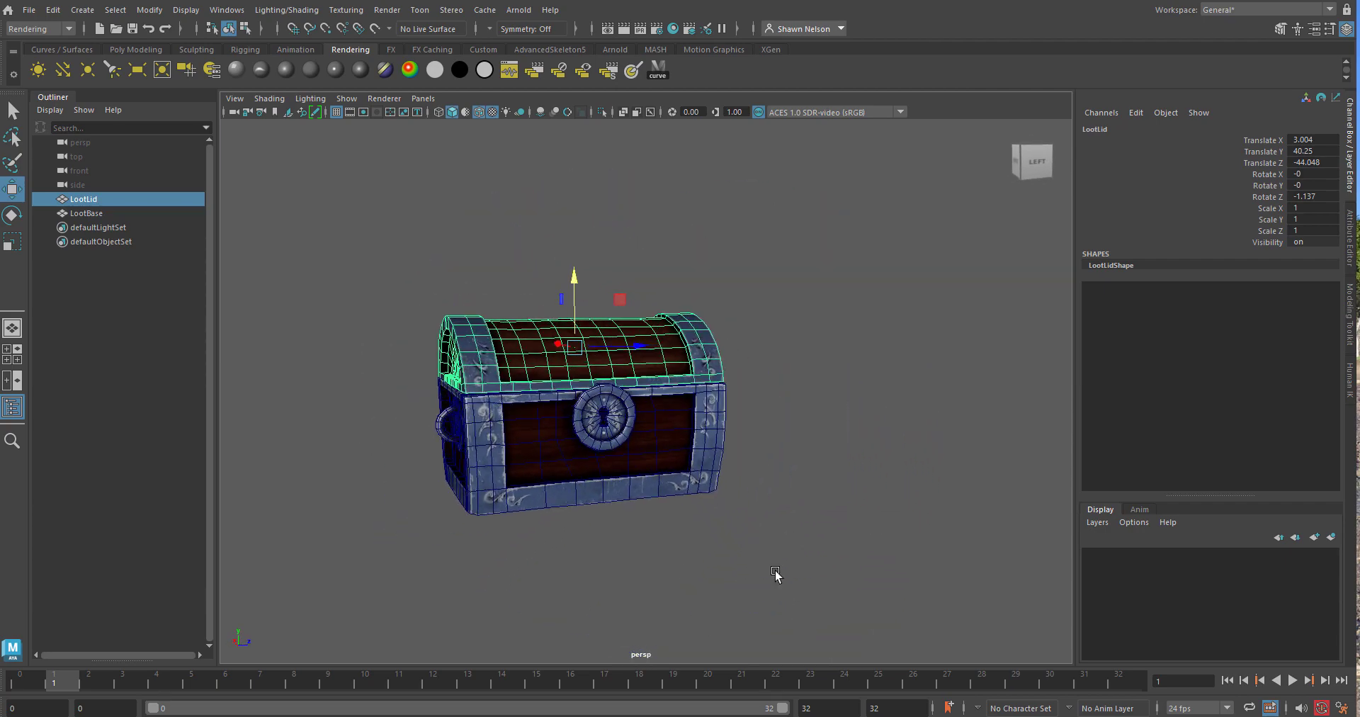
{"action": "right_click_drag", "start_coordinate": [776, 571], "coordinate": [801, 675], "text": "alt"}
{"action": "middle_click_drag", "start_coordinate": [752, 497], "coordinate": [852, 505], "text": "alt"}
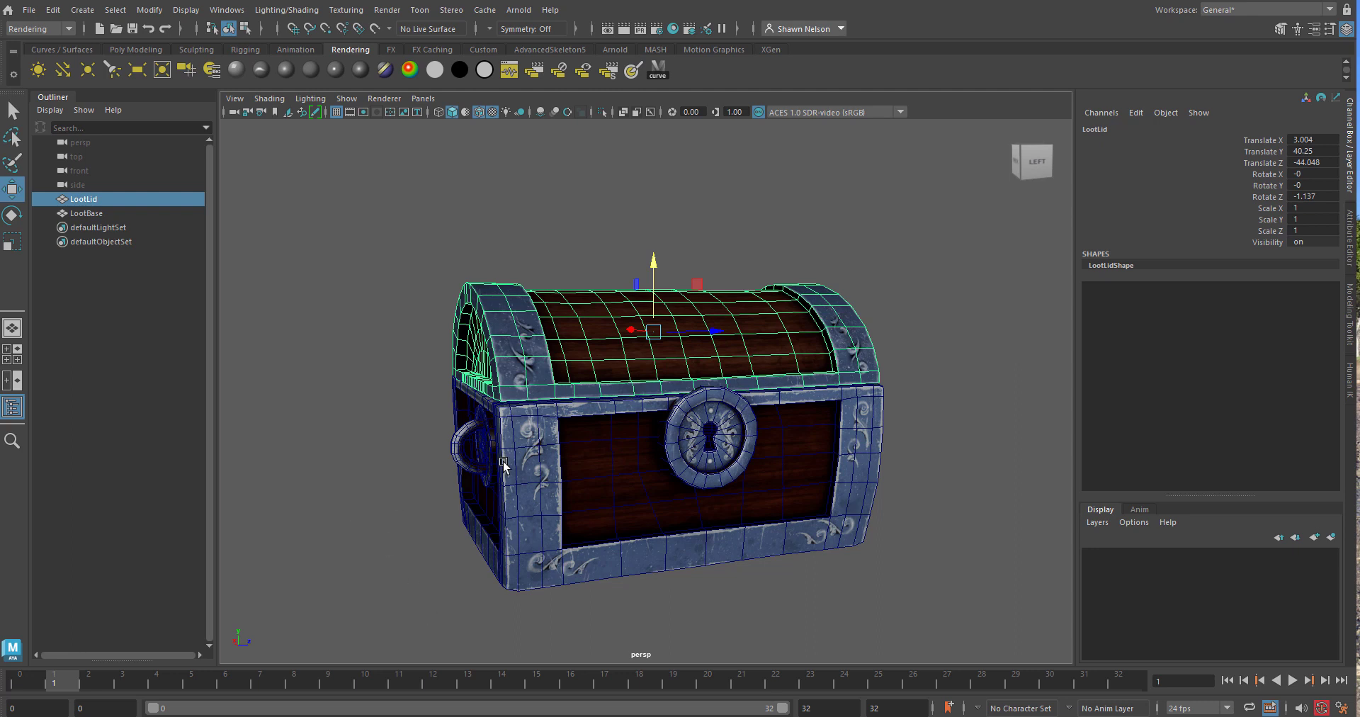
{"action": "left_click_drag", "start_coordinate": [74, 688], "coordinate": [20, 711]}
Try rotating LootBase about 15 degrees around its Y axis, and undo the rotation
{"action": "left_click_drag", "start_coordinate": [709, 561], "coordinate": [614, 553], "text": "alt"}
{"action": "left_click", "coordinate": [717, 540]}
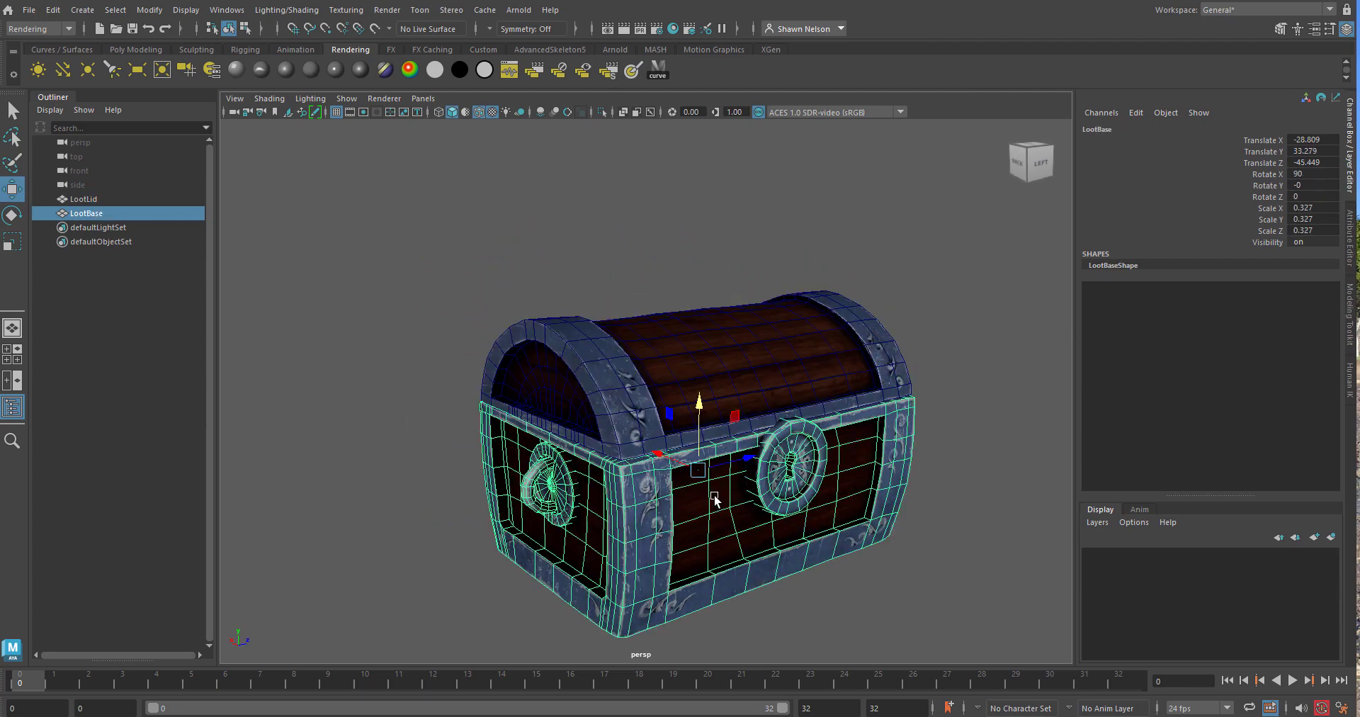
{"action": "left_click_drag", "start_coordinate": [714, 494], "coordinate": [965, 562], "text": "alt"}
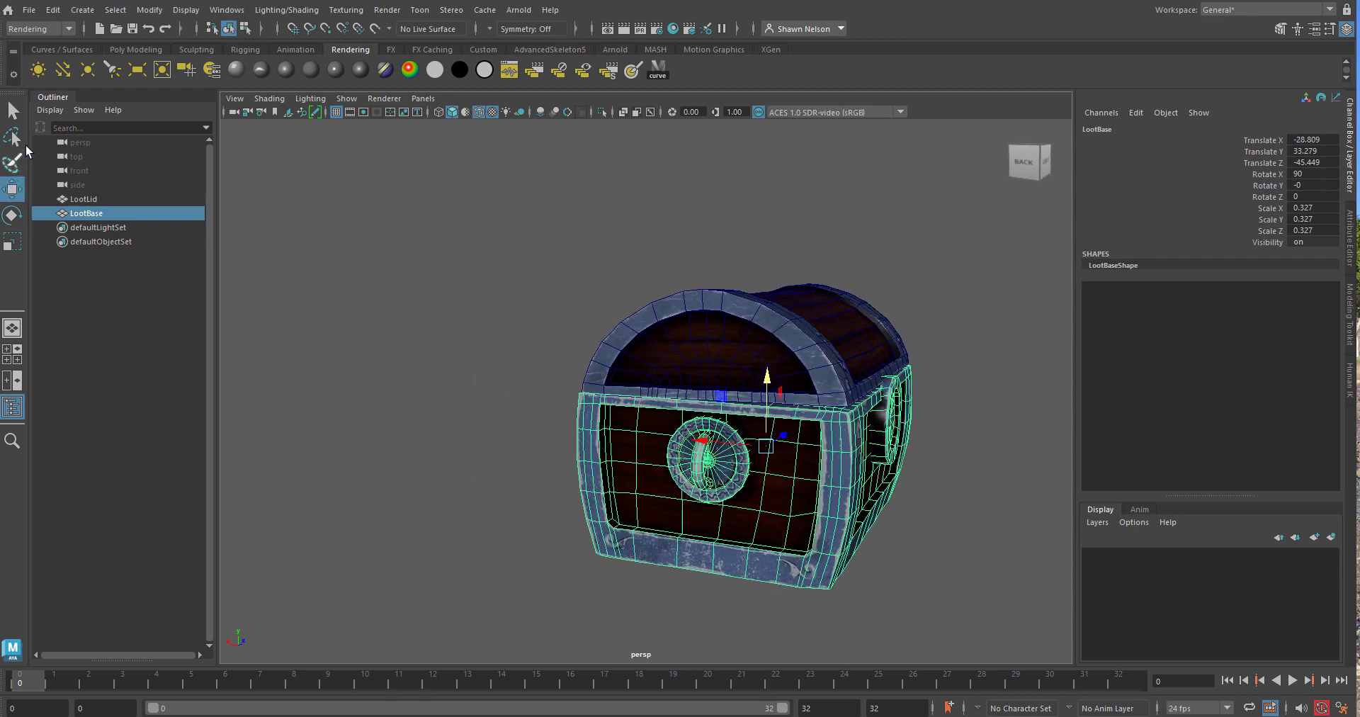
{"action": "left_click_drag", "start_coordinate": [1035, 458], "coordinate": [956, 463], "text": "alt"}
{"action": "key", "text": "r"}
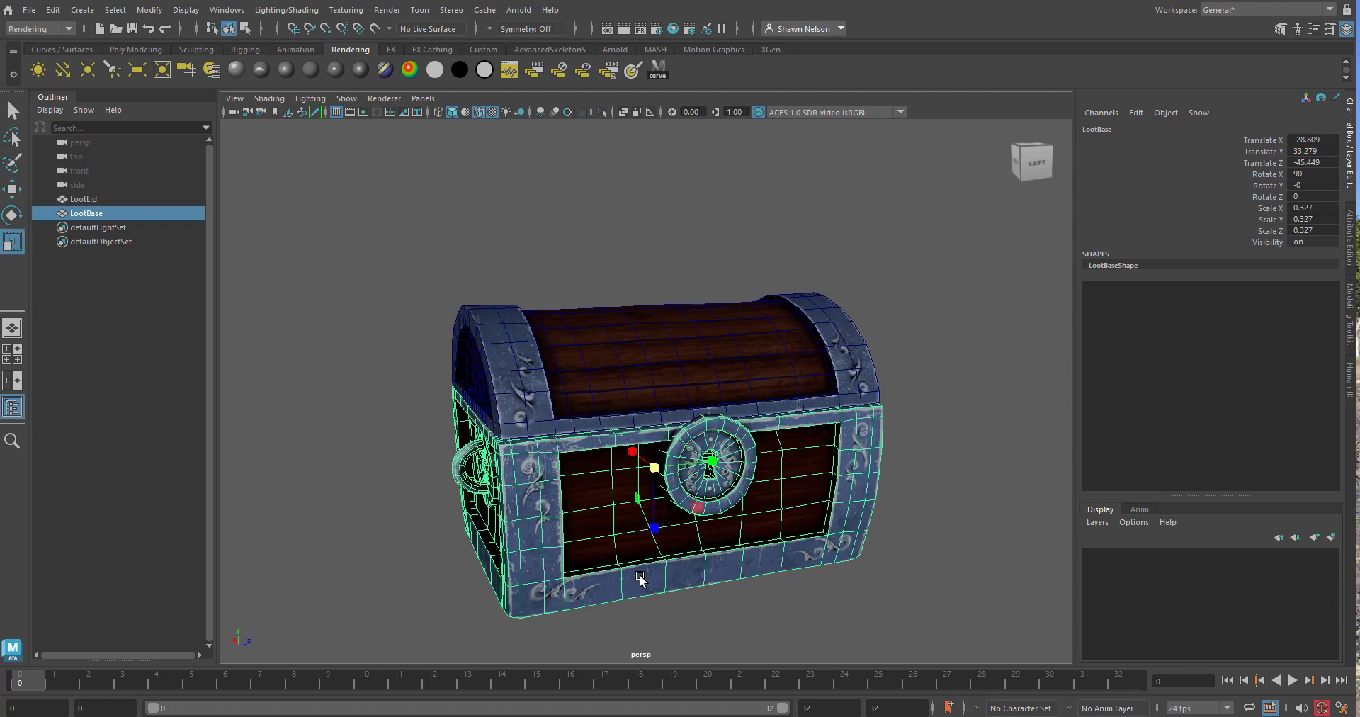
{"action": "key", "text": "e"}
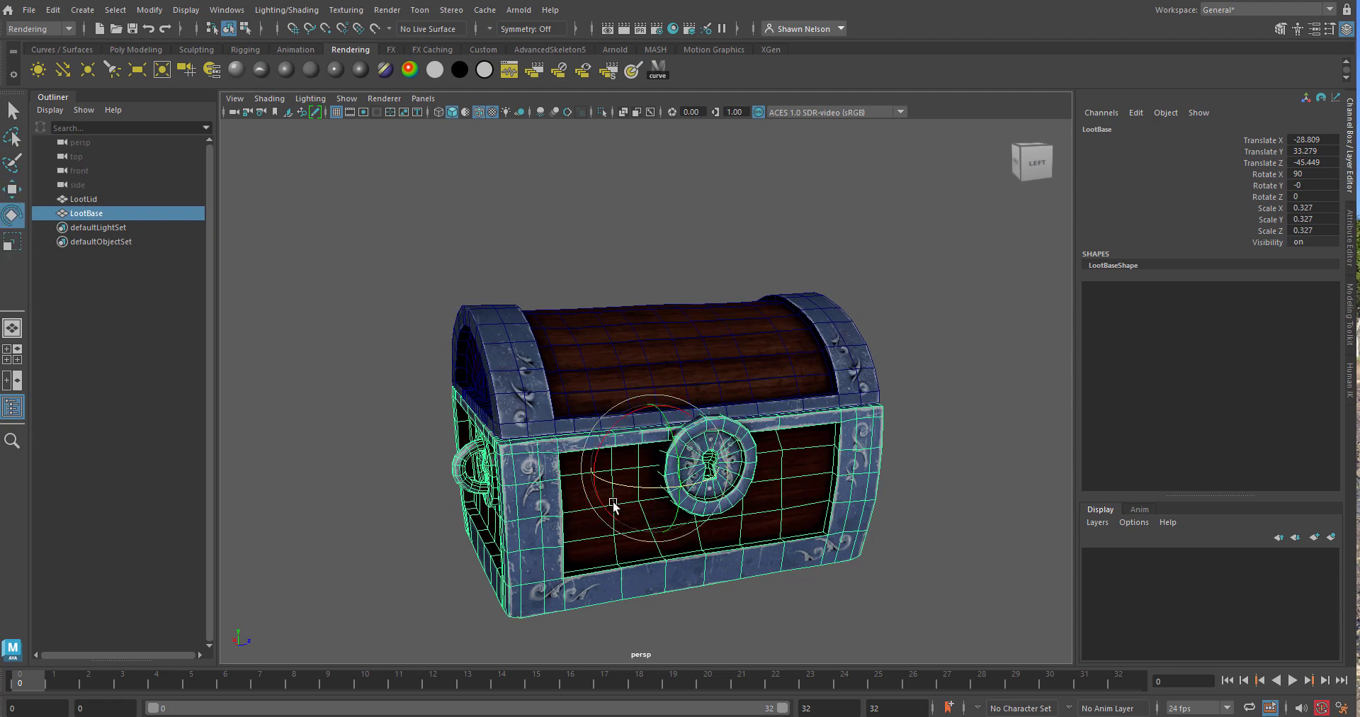
{"action": "left_click_drag", "start_coordinate": [617, 483], "coordinate": [635, 506]}
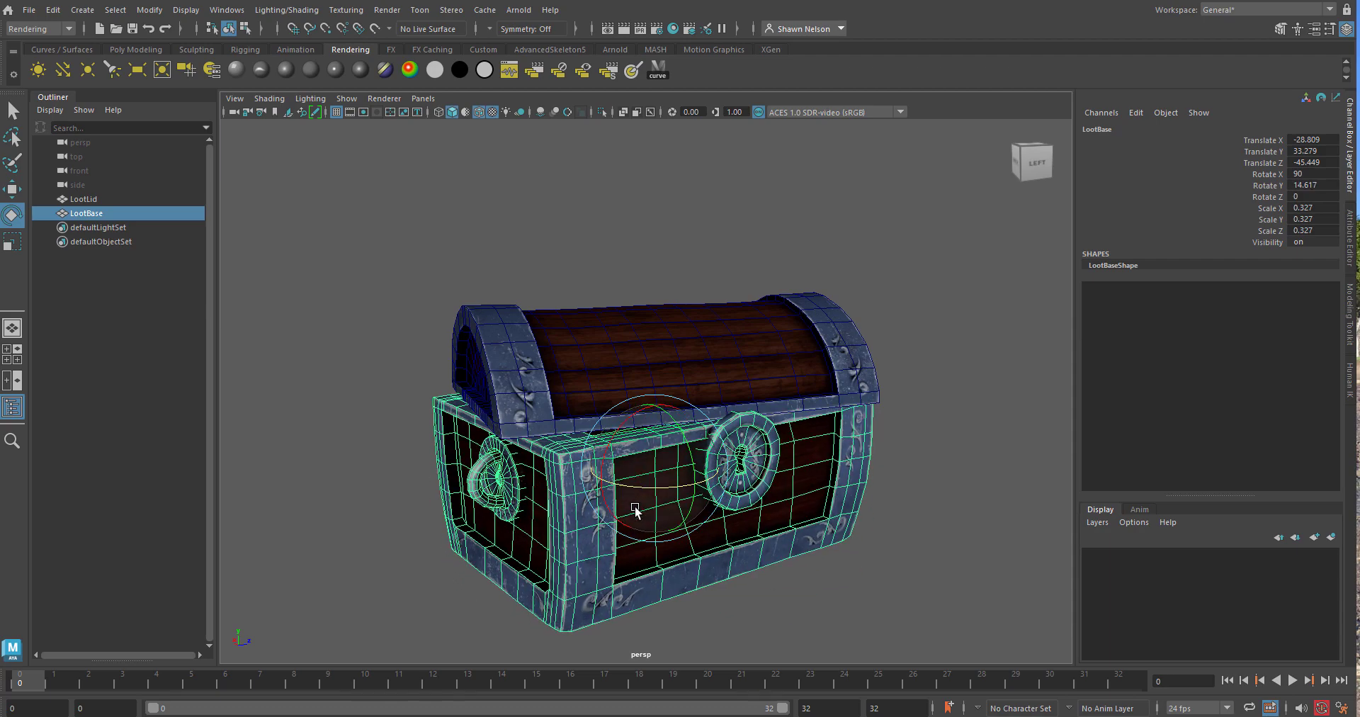
{"action": "key", "text": "ctrl+z"}
Try rotating LootLid about 23 degrees around its Y axis, and undo the rotation
{"action": "left_click", "coordinate": [766, 330]}
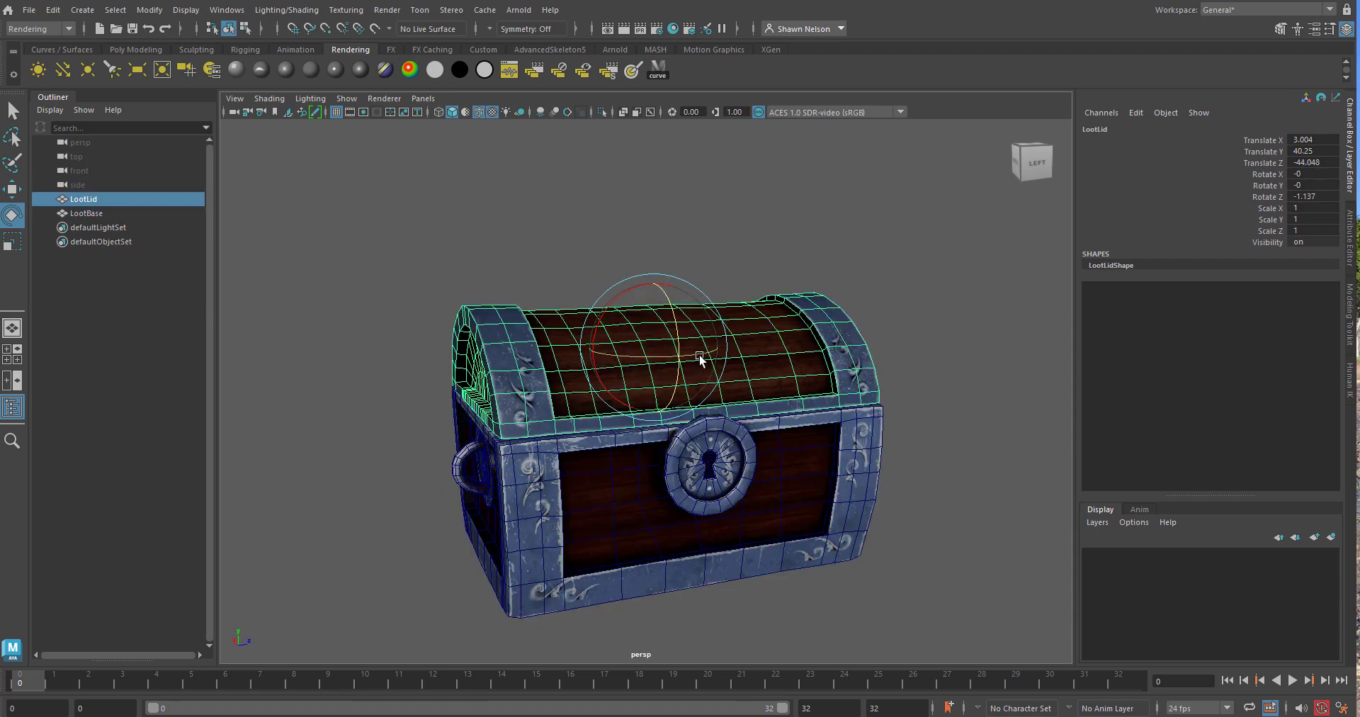
{"action": "left_click_drag", "start_coordinate": [638, 354], "coordinate": [661, 370]}
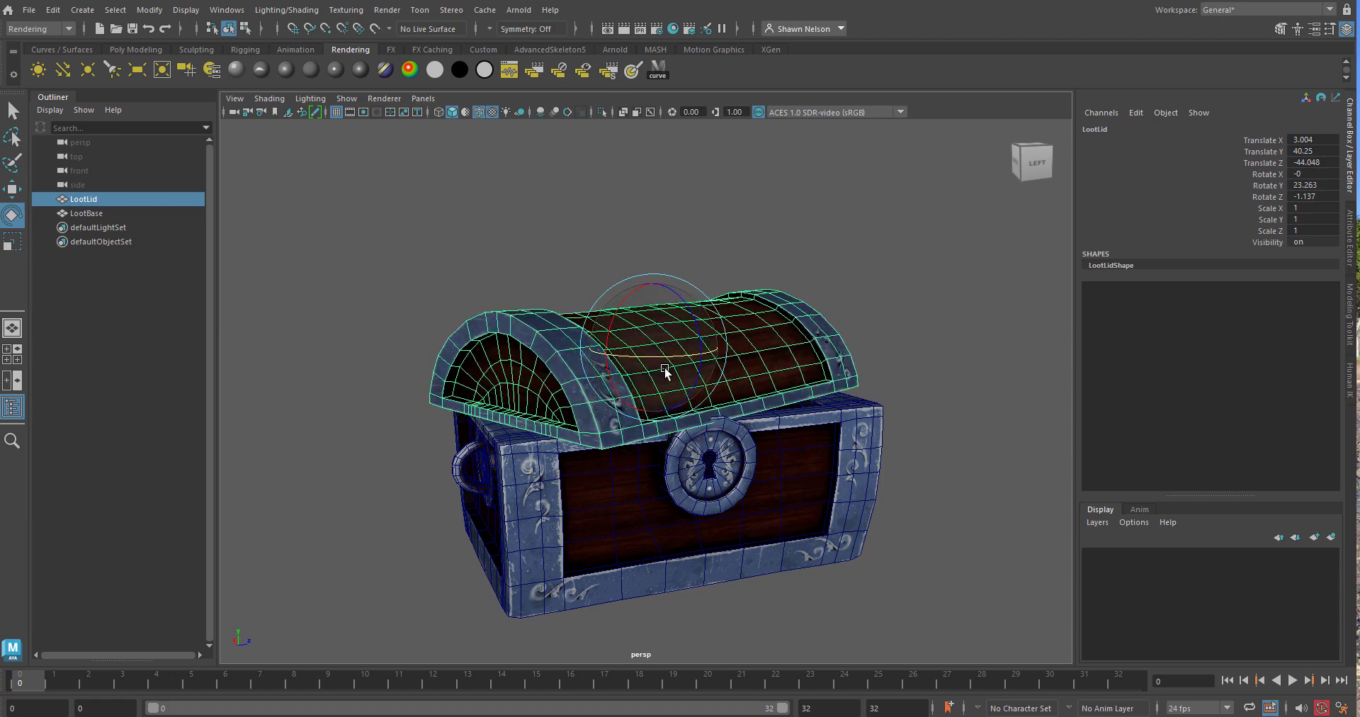
{"action": "key", "text": "ctrl+z"}
Examine the chest in the orthographic side and bottom views, with the lid framed
{"action": "key", "text": "space"}
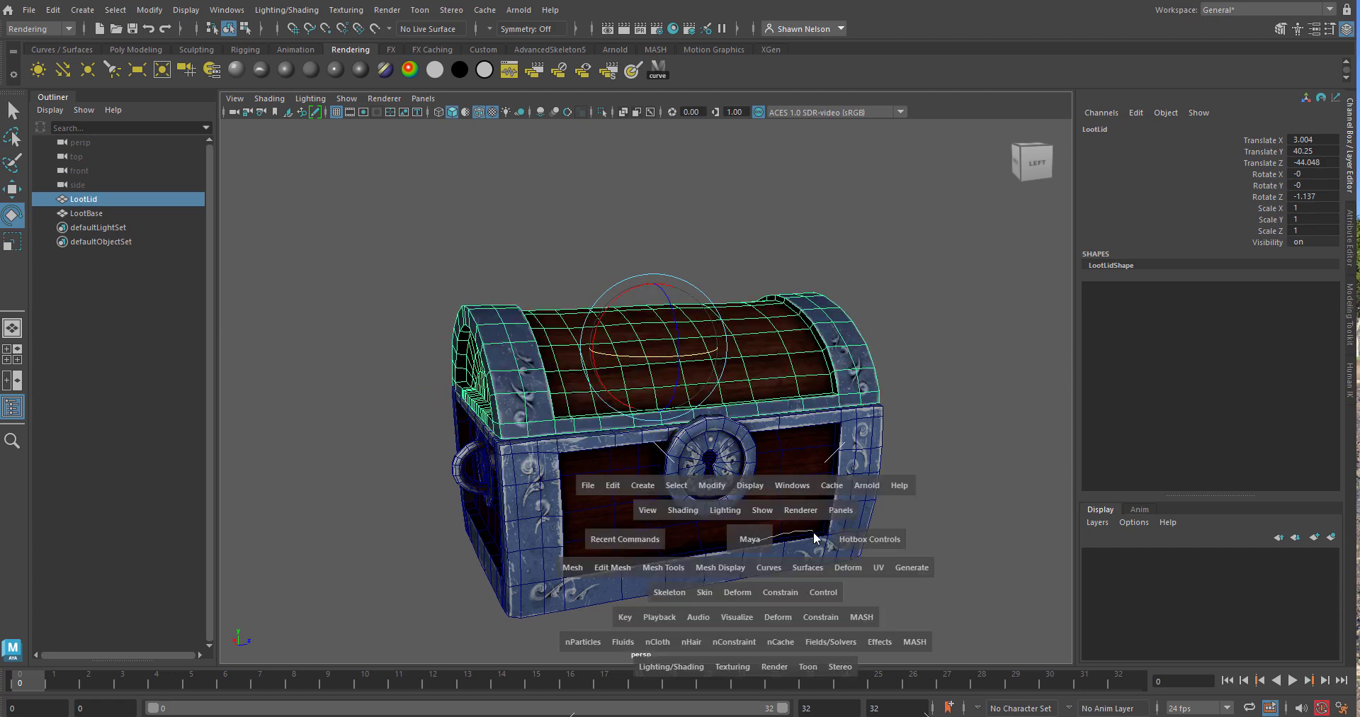
{"action": "left_click_drag", "start_coordinate": [751, 541], "coordinate": [819, 541]}
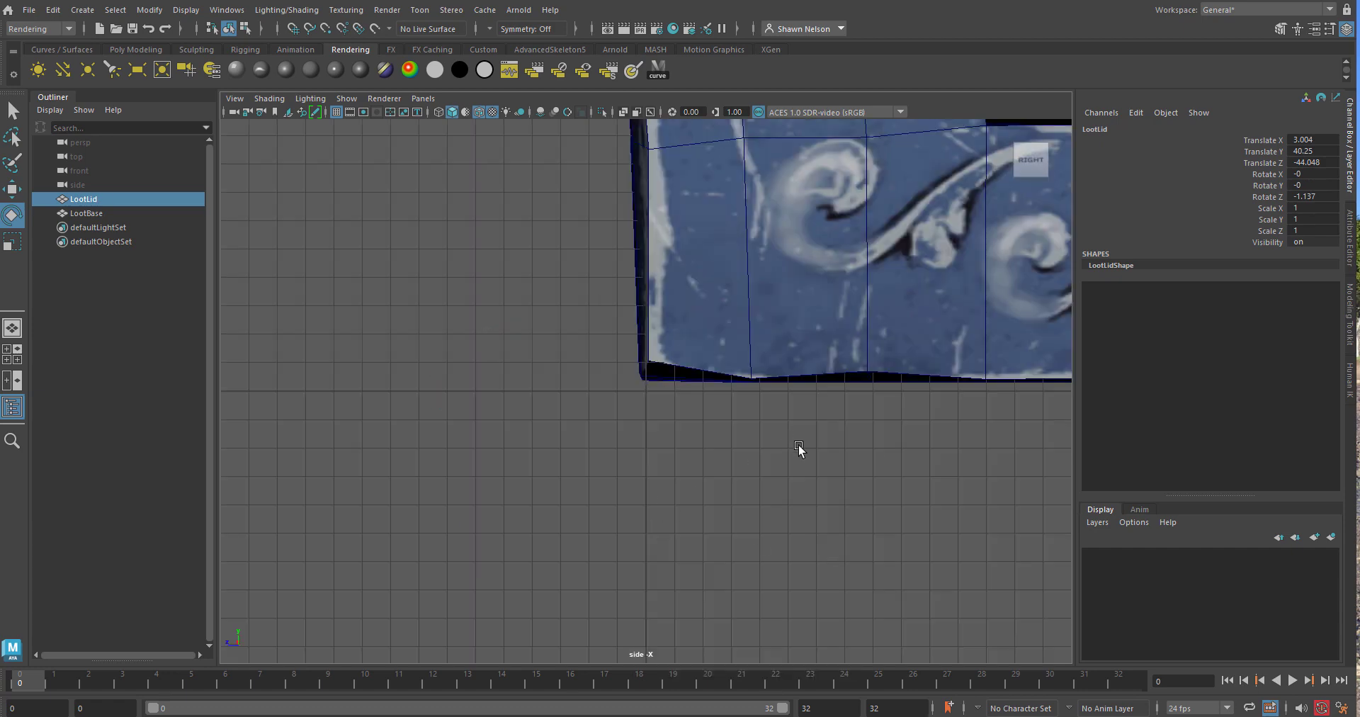
{"action": "key", "text": "f"}
{"action": "key", "text": "space"}
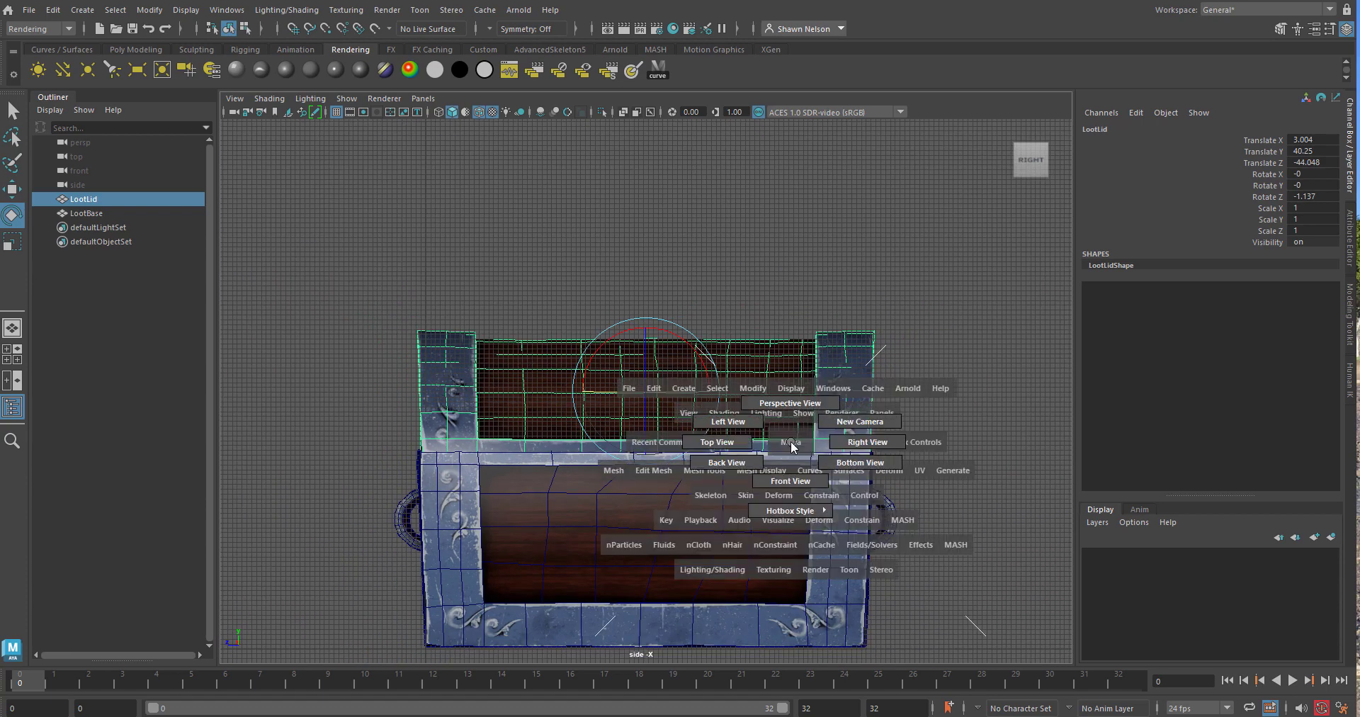
{"action": "left_click_drag", "start_coordinate": [790, 441], "coordinate": [856, 454]}
{"action": "key", "text": "space"}
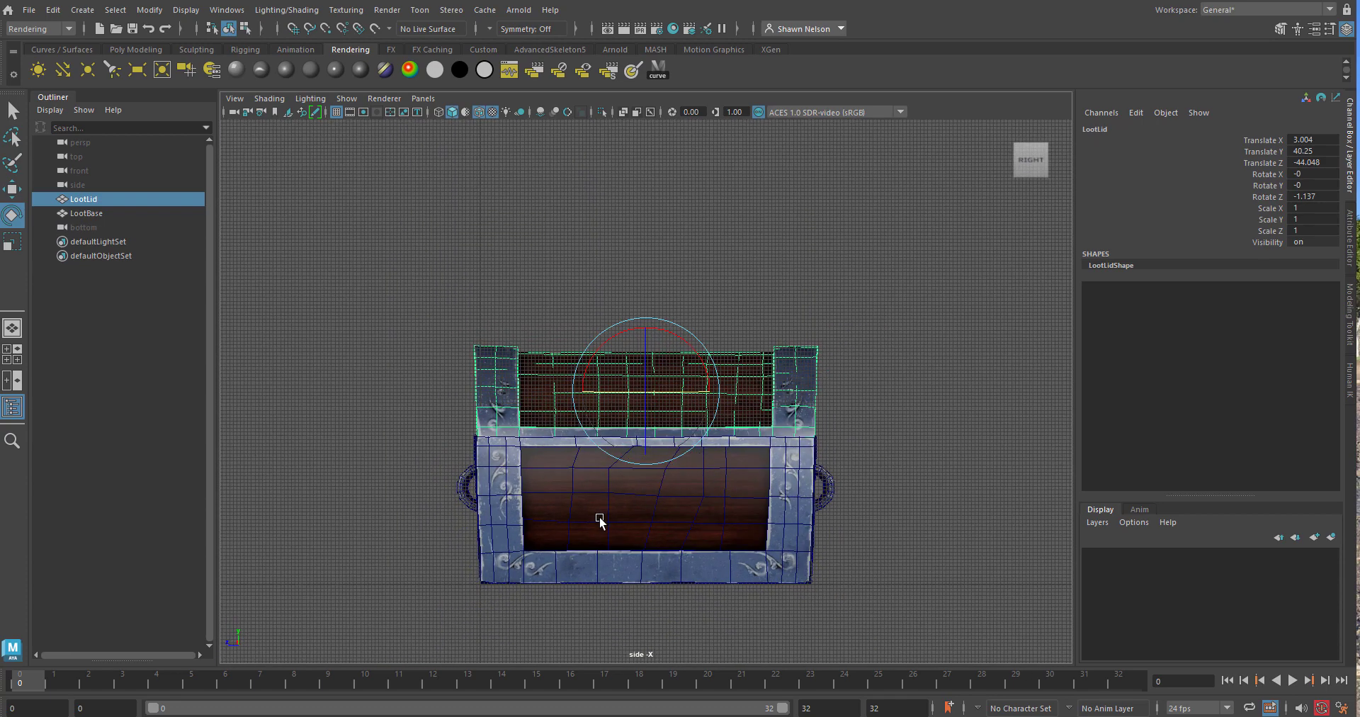
Try swinging the chest lid open to about -68 degrees in Rotate Z, check it in perspective, and undo the rotation
{"action": "key", "text": "space"}
{"action": "left_click_drag", "start_coordinate": [607, 486], "coordinate": [755, 172]}
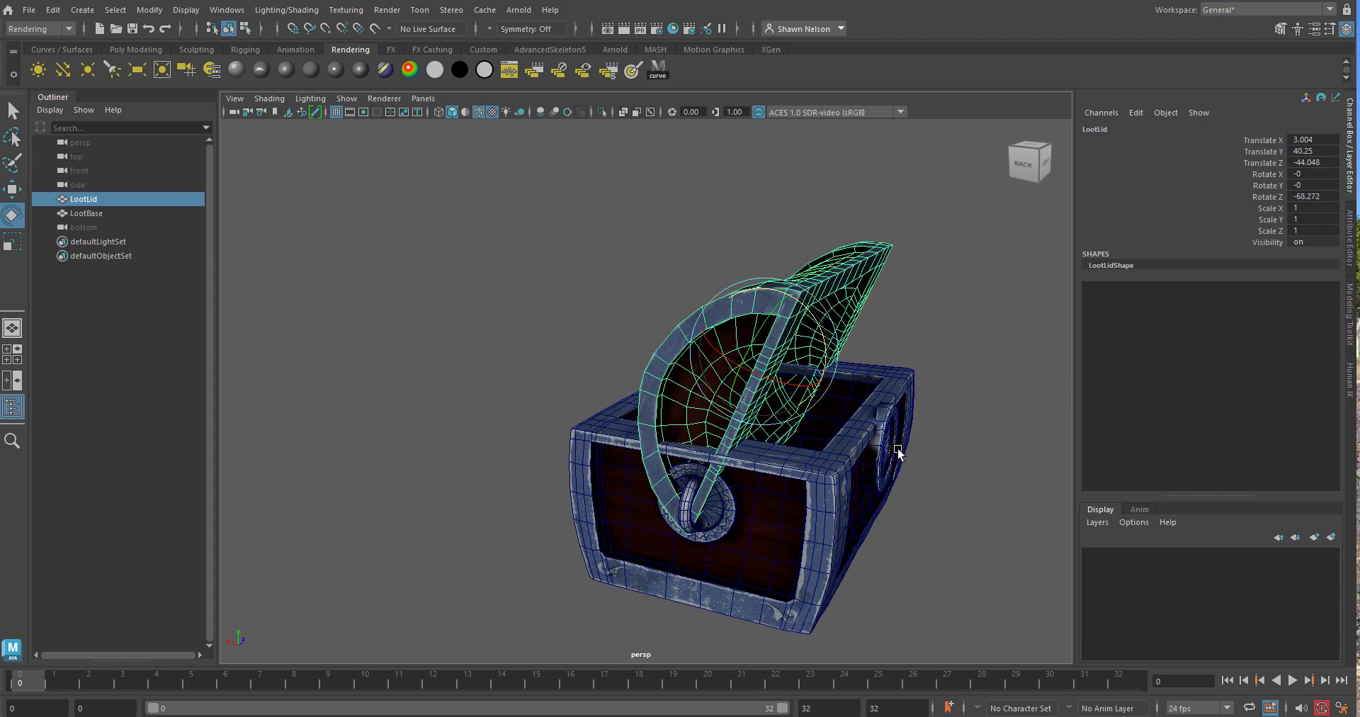
{"action": "left_click_drag", "start_coordinate": [962, 520], "coordinate": [912, 512], "text": "alt"}
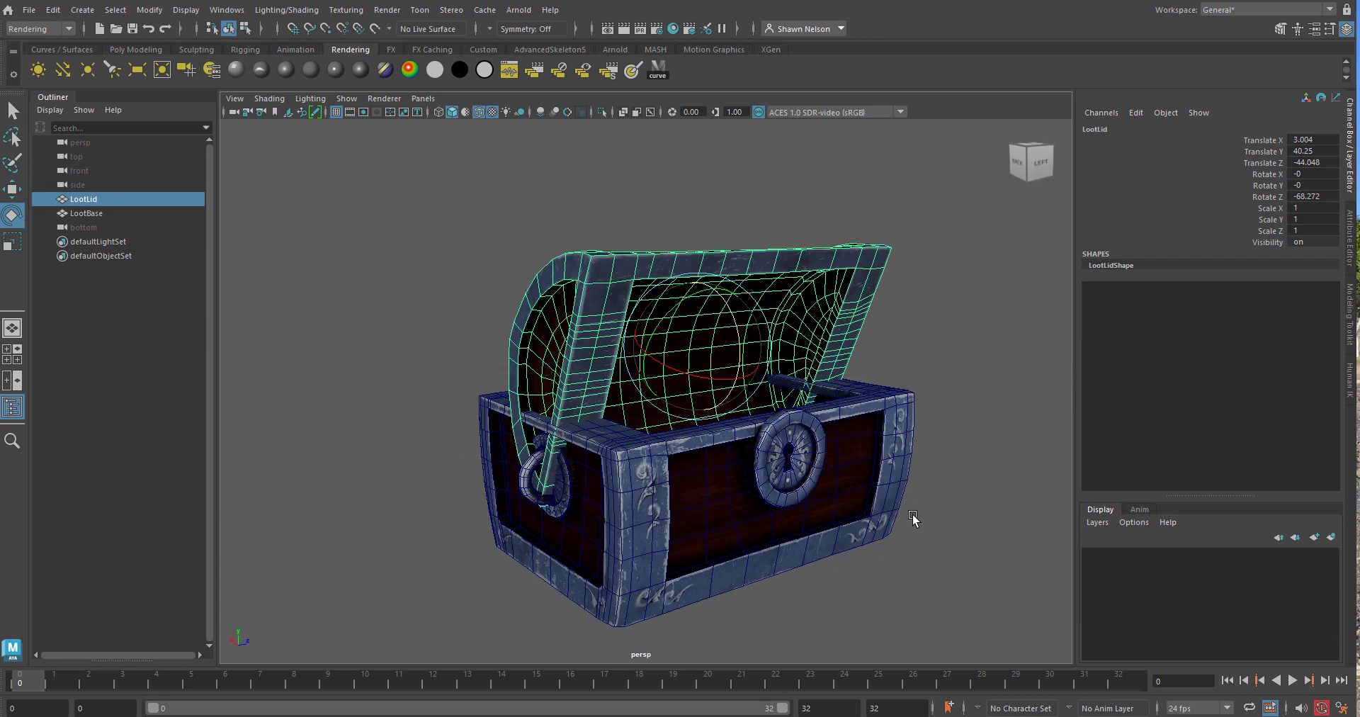
{"action": "key", "text": "ctrl+z"}
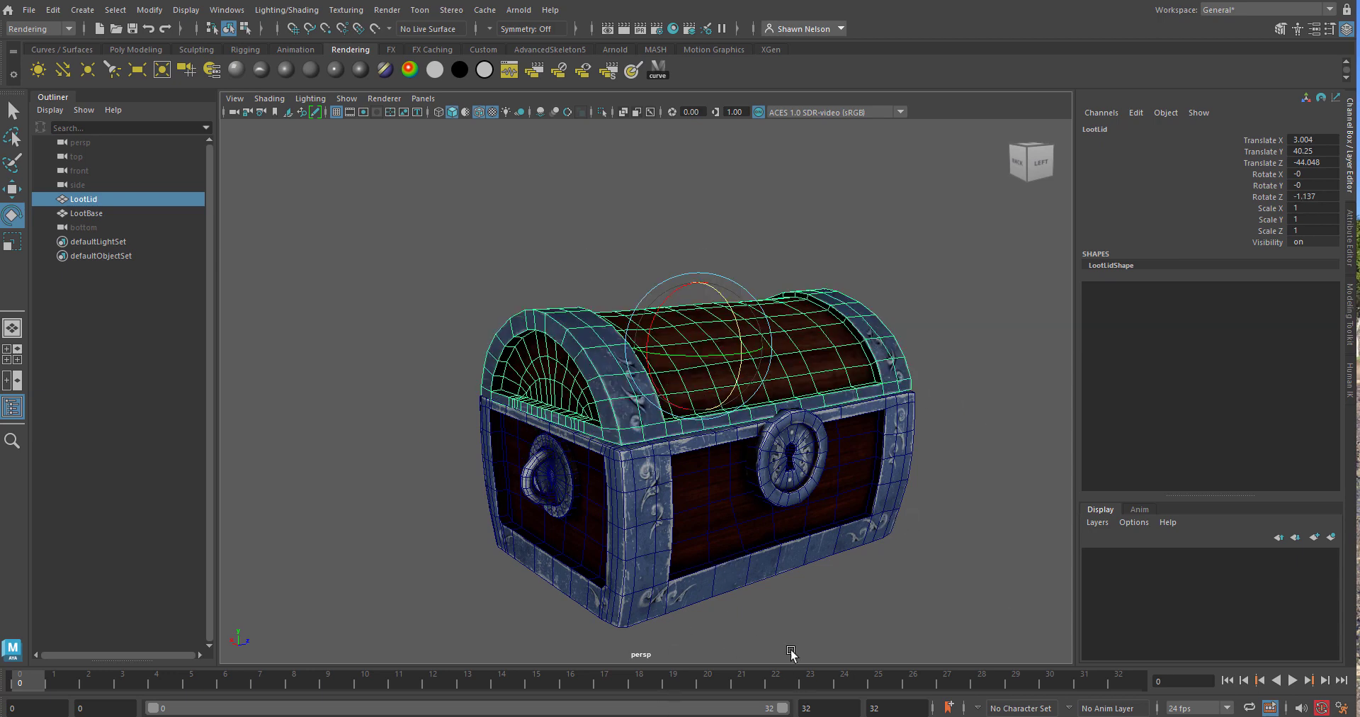
Select the chest base and the lid in turn to examine them as two separate objects
{"action": "left_click", "coordinate": [725, 568]}
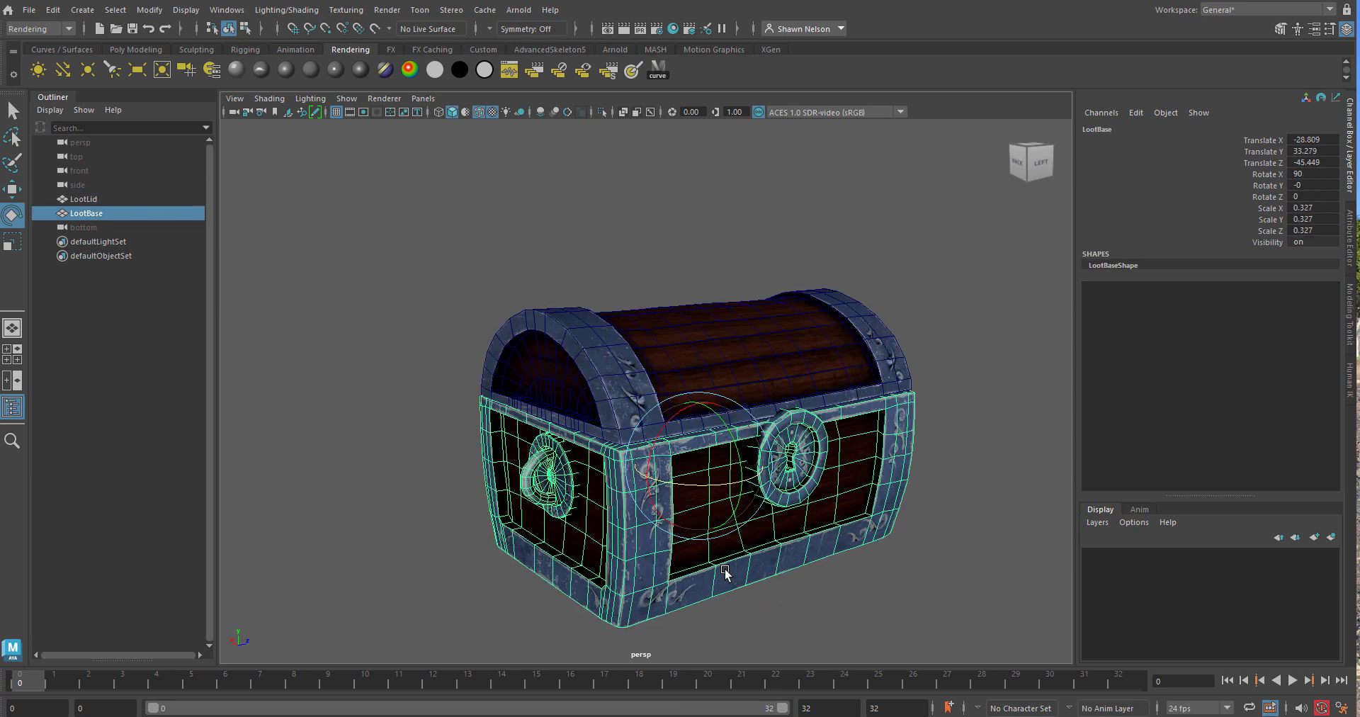
{"action": "left_click", "coordinate": [703, 373]}
{"action": "left_click", "coordinate": [765, 543]}
{"action": "left_click", "coordinate": [730, 341]}
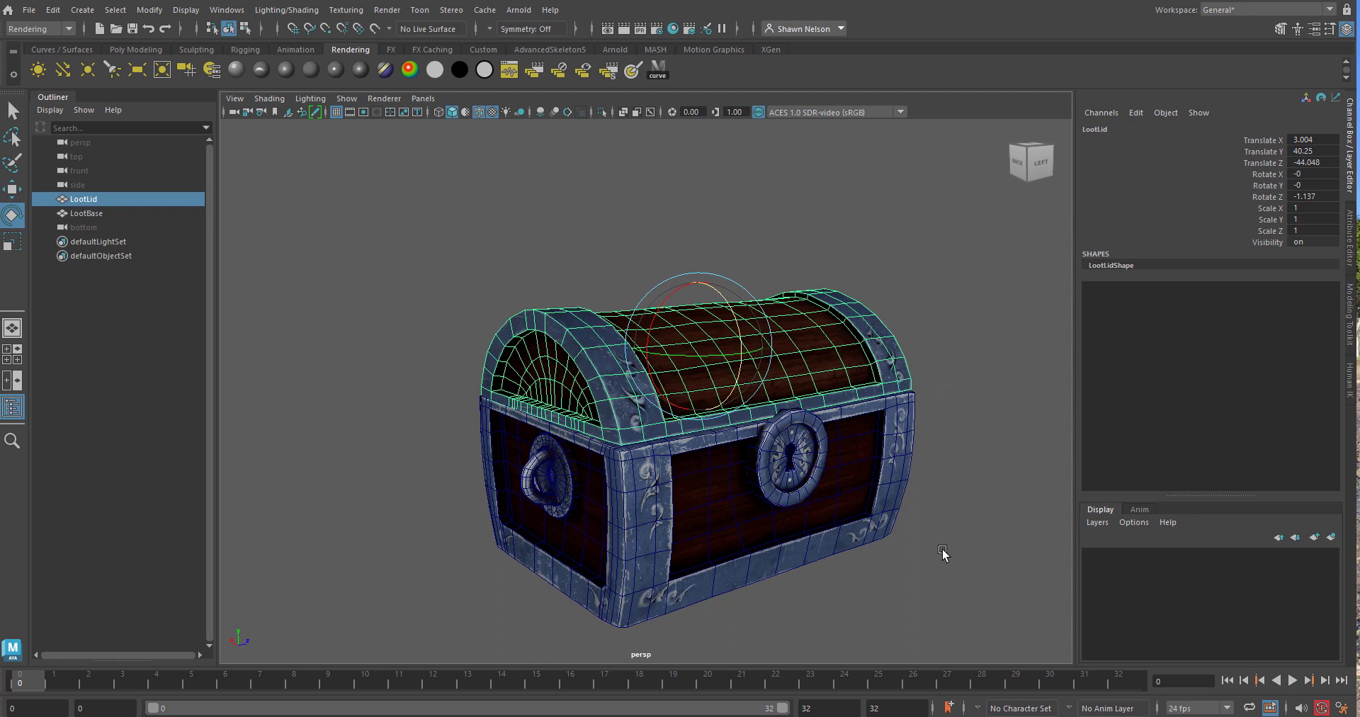
{"action": "left_click", "coordinate": [959, 594]}
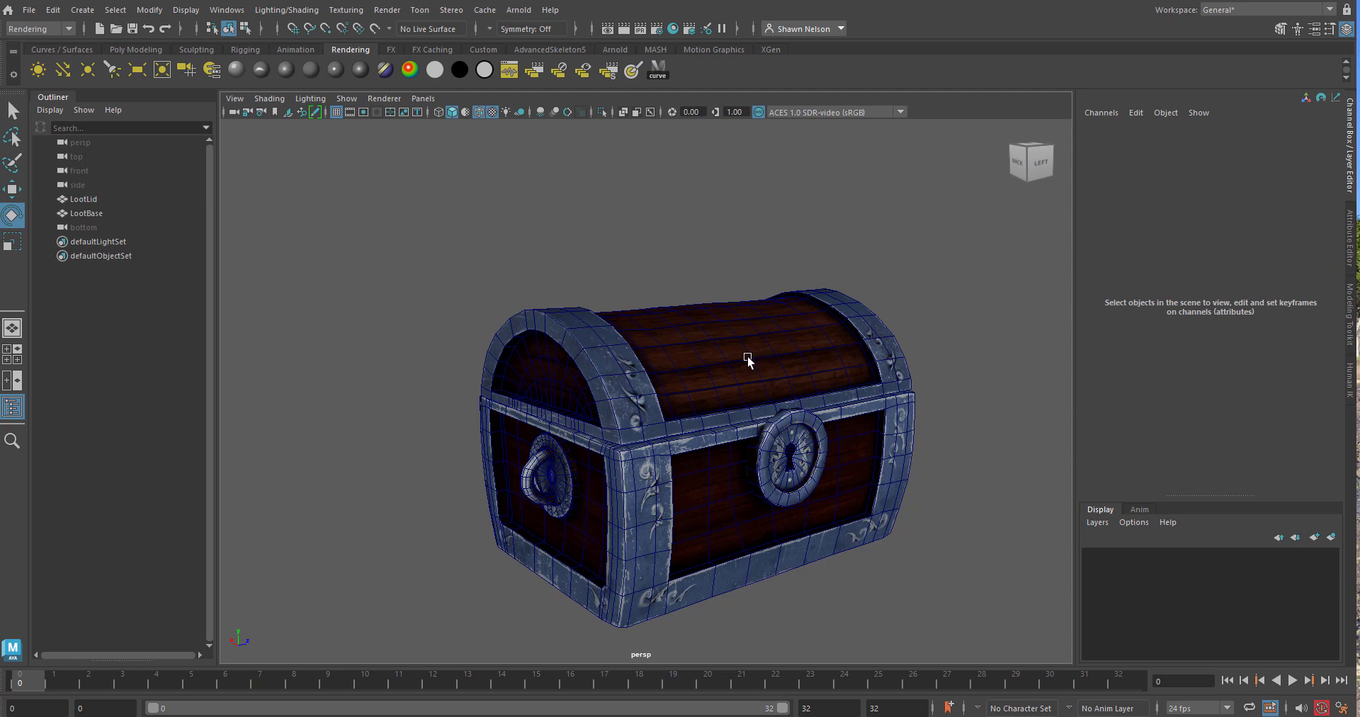
{"action": "left_click", "coordinate": [708, 526]}
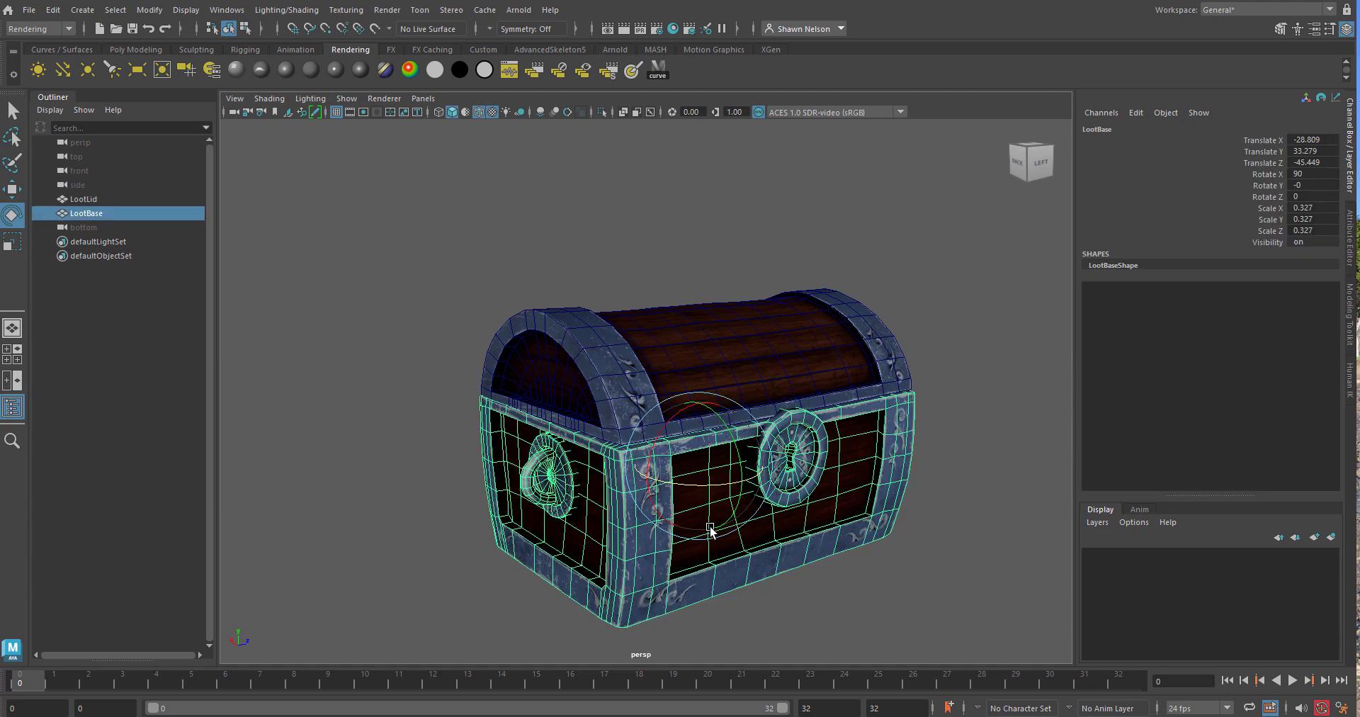
{"action": "left_click", "coordinate": [740, 375]}
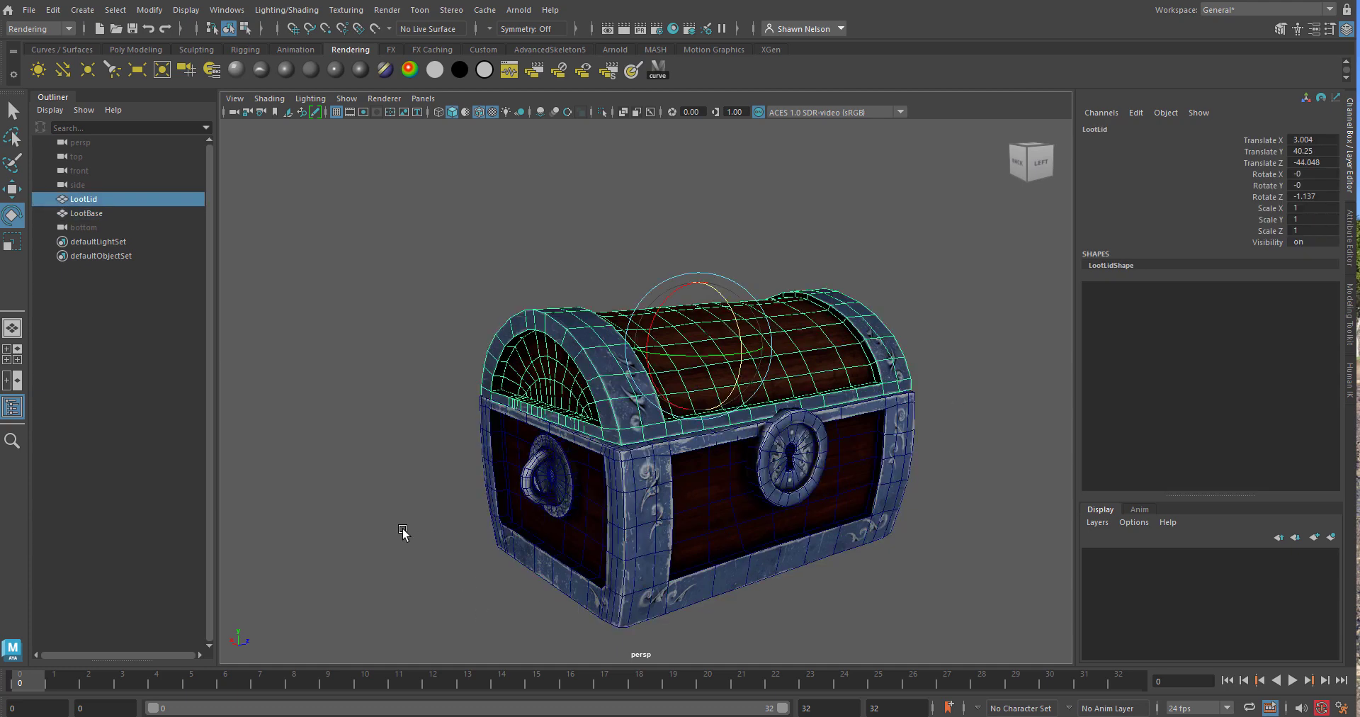
{"action": "left_click", "coordinate": [352, 531]}
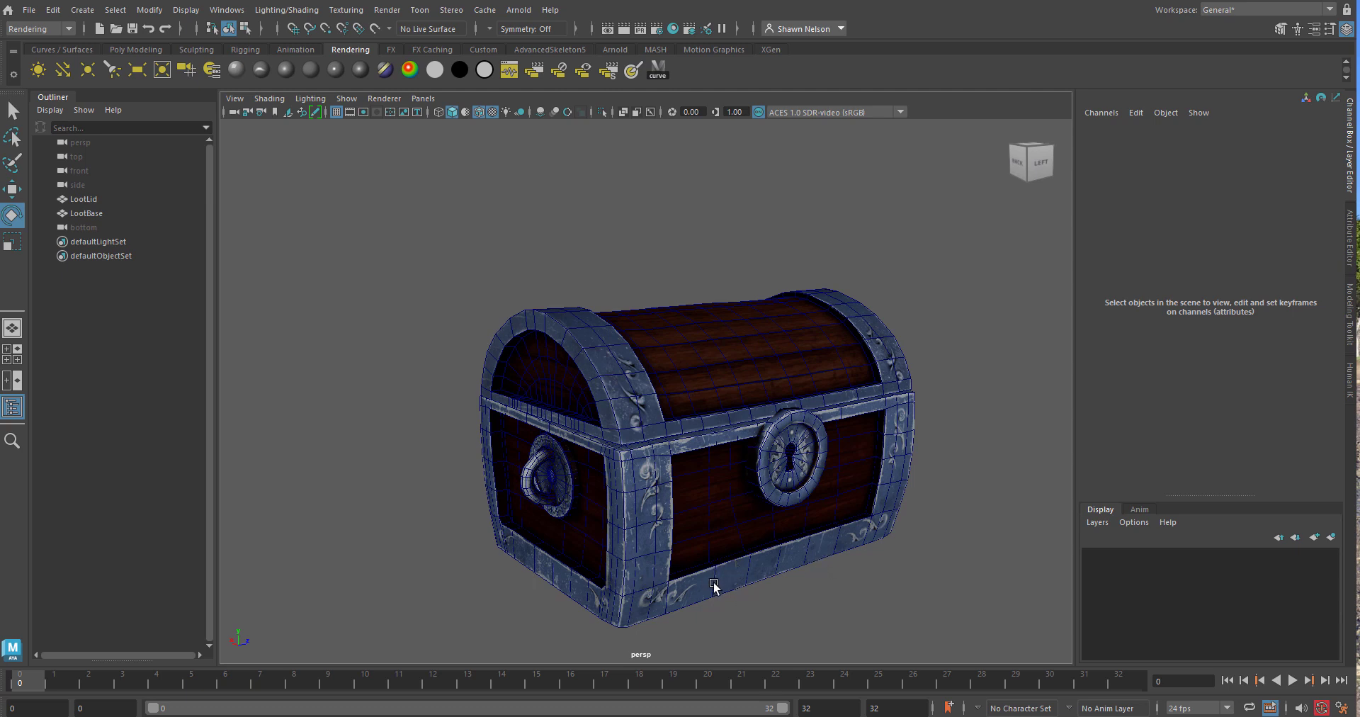
{"action": "left_click", "coordinate": [647, 340]}
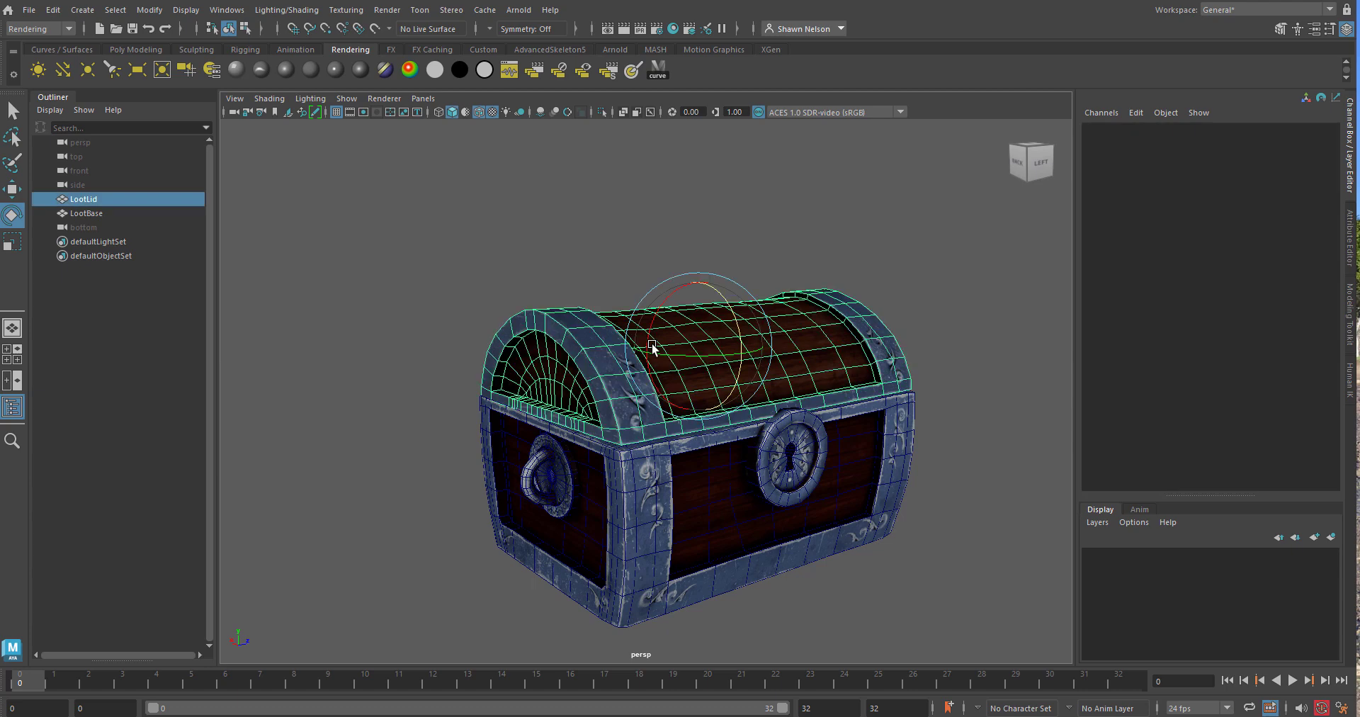
{"action": "left_click", "coordinate": [435, 542]}
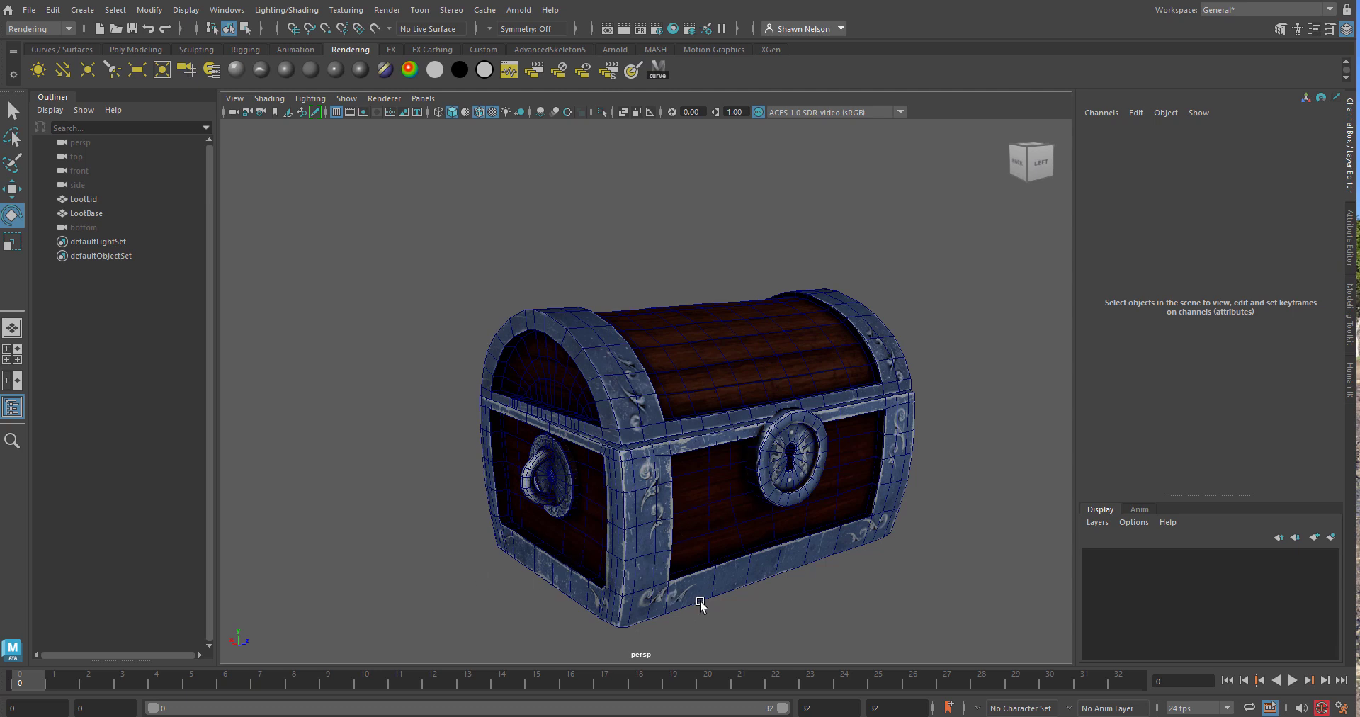
Inspect the attribute nodes of the chest lid and the base for leftover construction history
{"action": "left_click", "coordinate": [702, 356]}
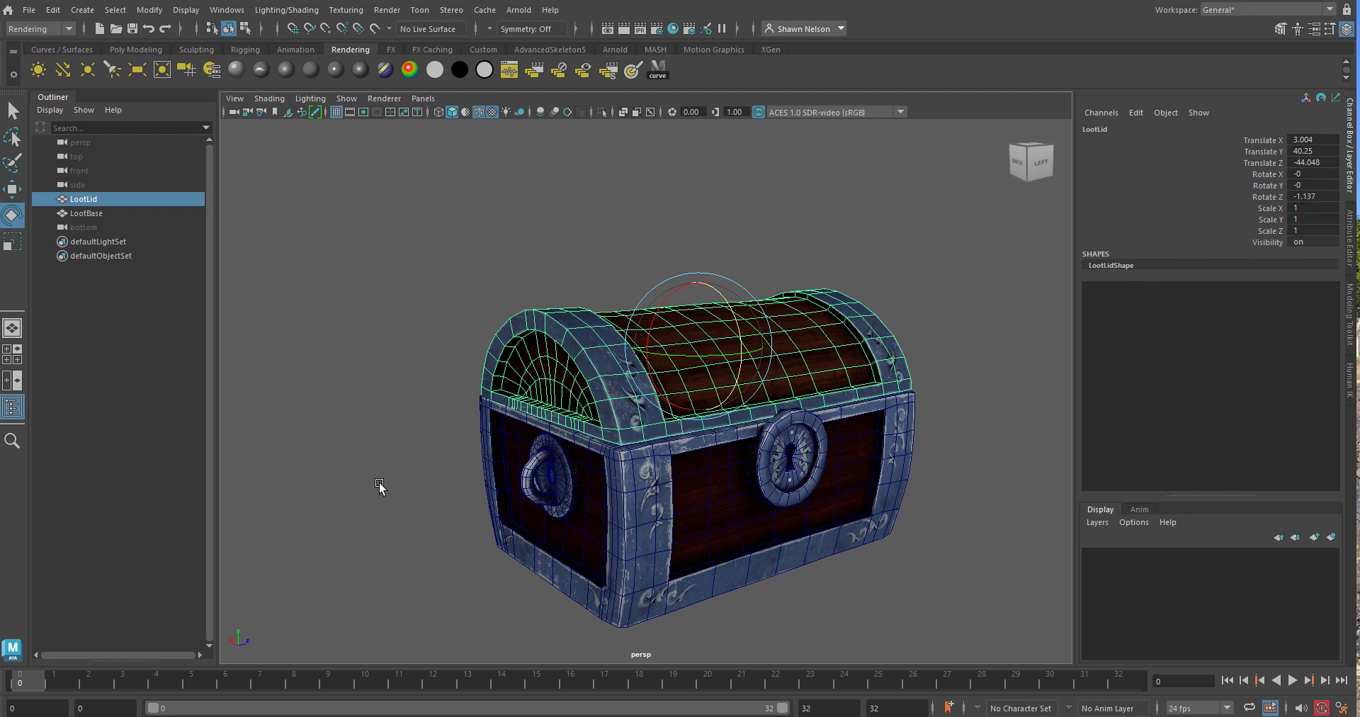
{"action": "left_click", "coordinate": [1350, 240]}
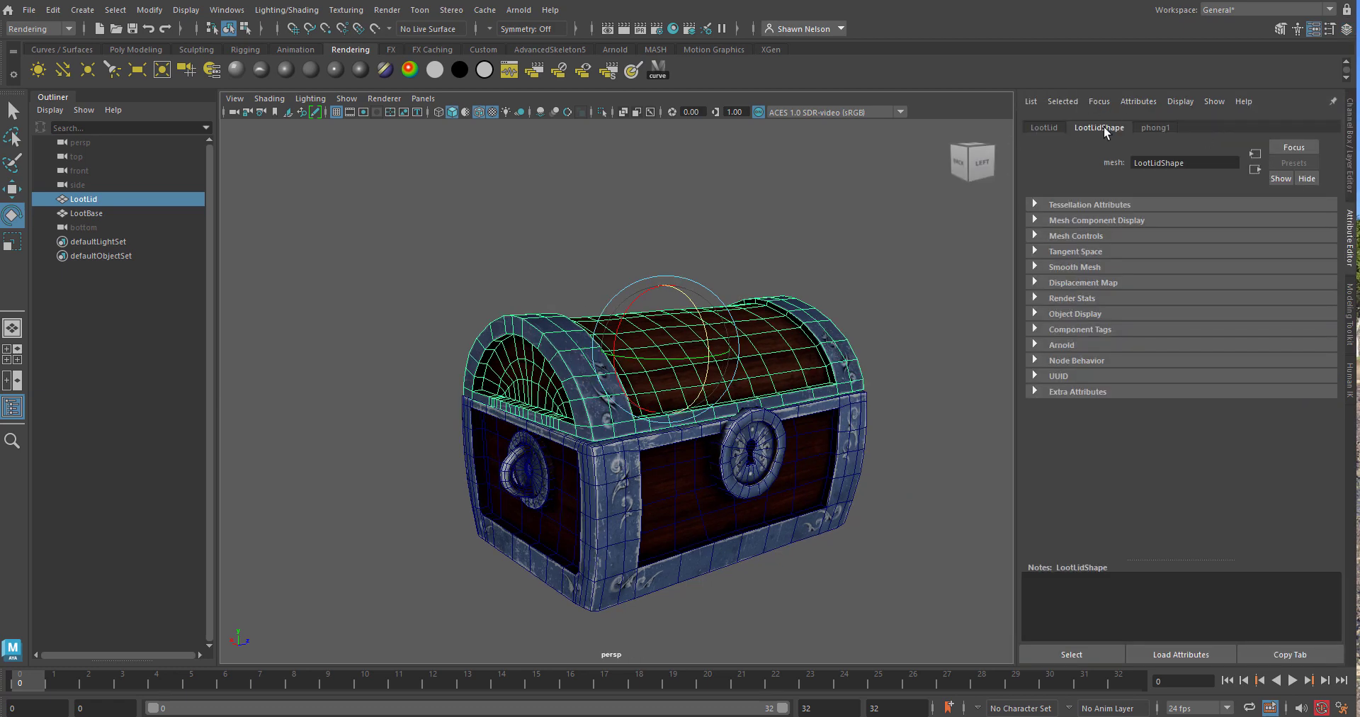
{"action": "left_click", "coordinate": [1159, 129]}
{"action": "left_click", "coordinate": [1101, 130]}
{"action": "left_click", "coordinate": [1041, 128]}
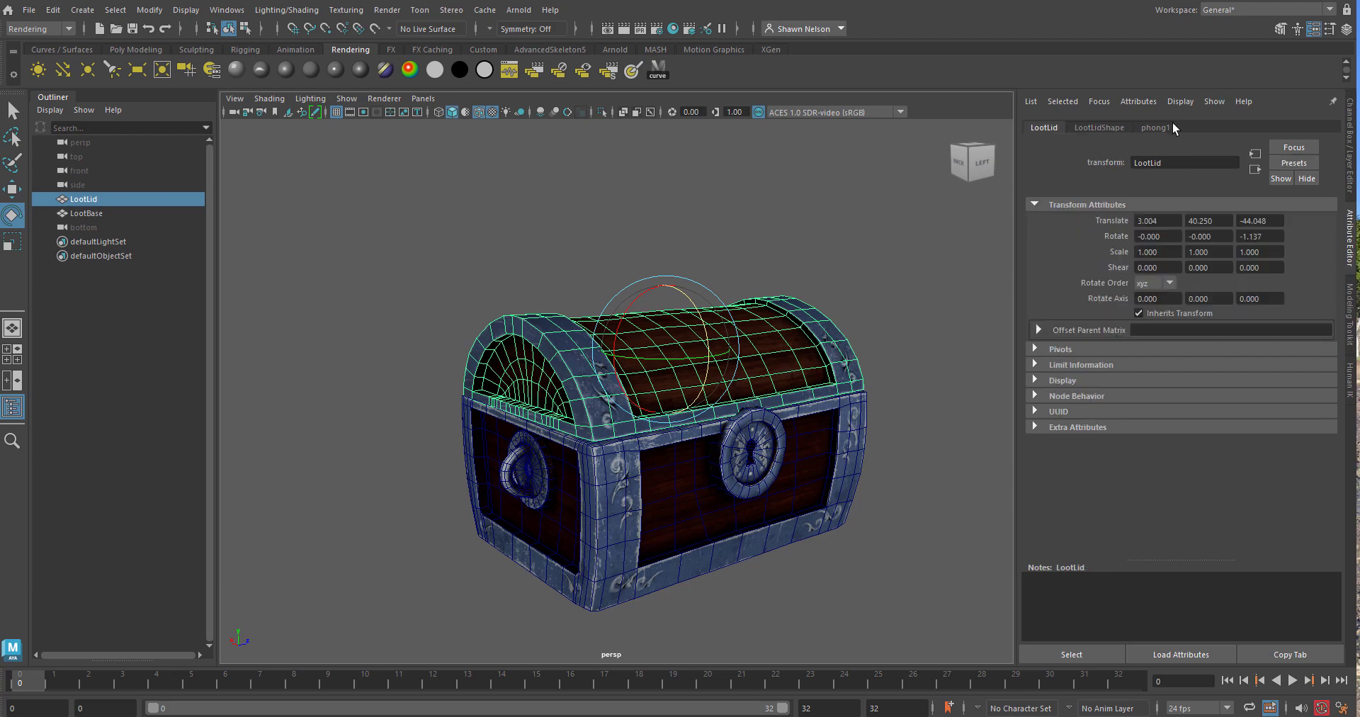
{"action": "left_click", "coordinate": [821, 472]}
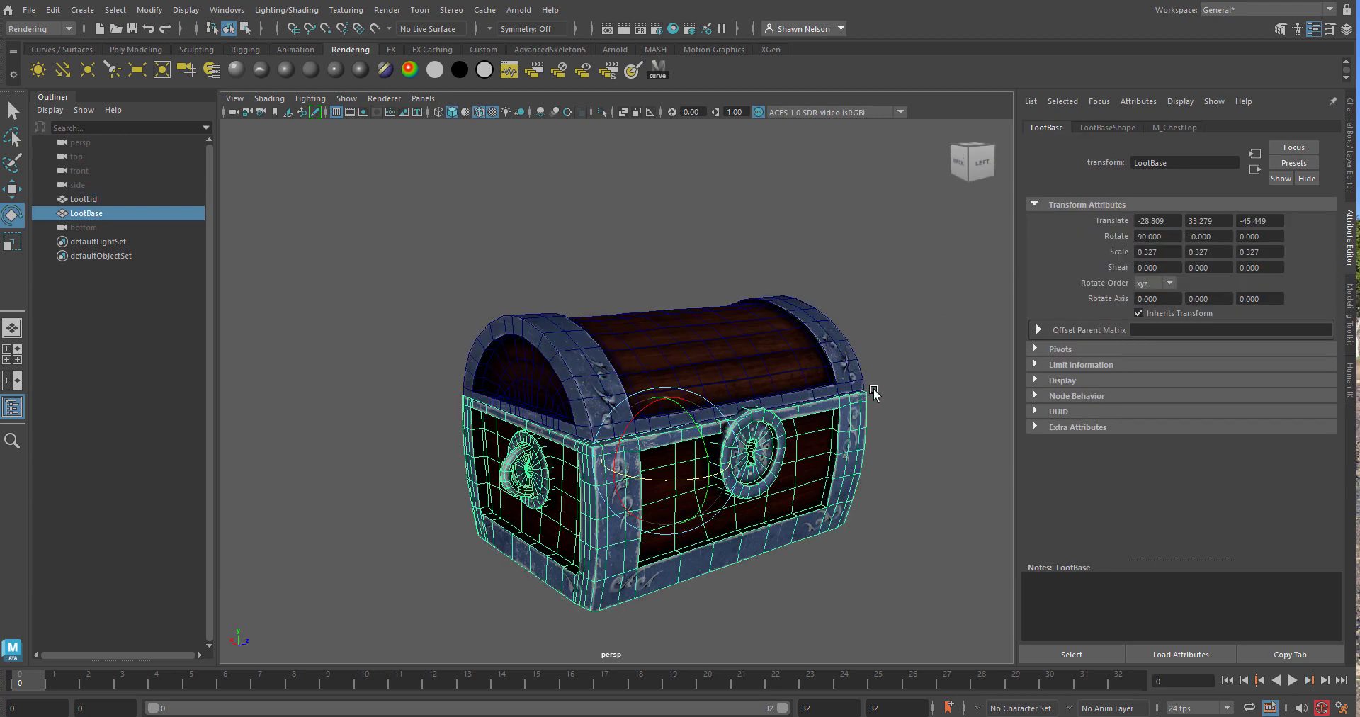
{"action": "left_click", "coordinate": [848, 572]}
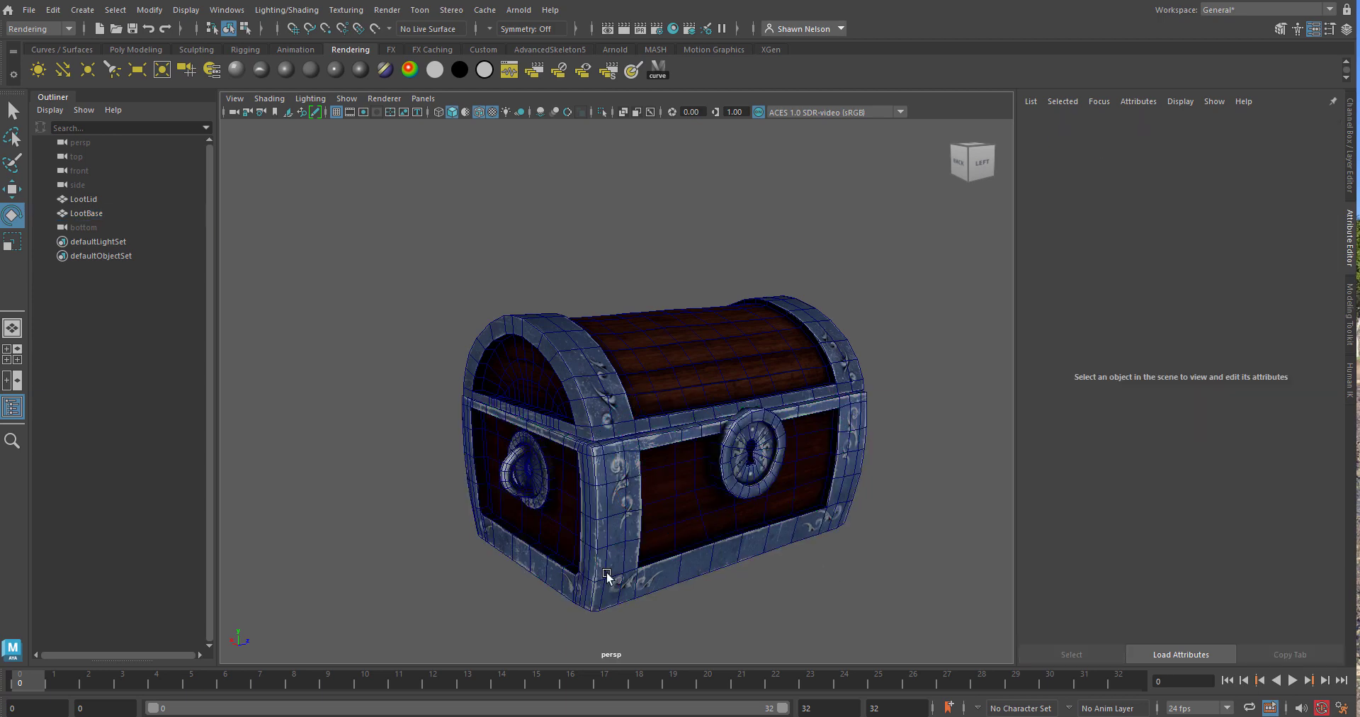
Delete the construction history of the LootLid mesh
{"action": "left_click", "coordinate": [602, 383]}
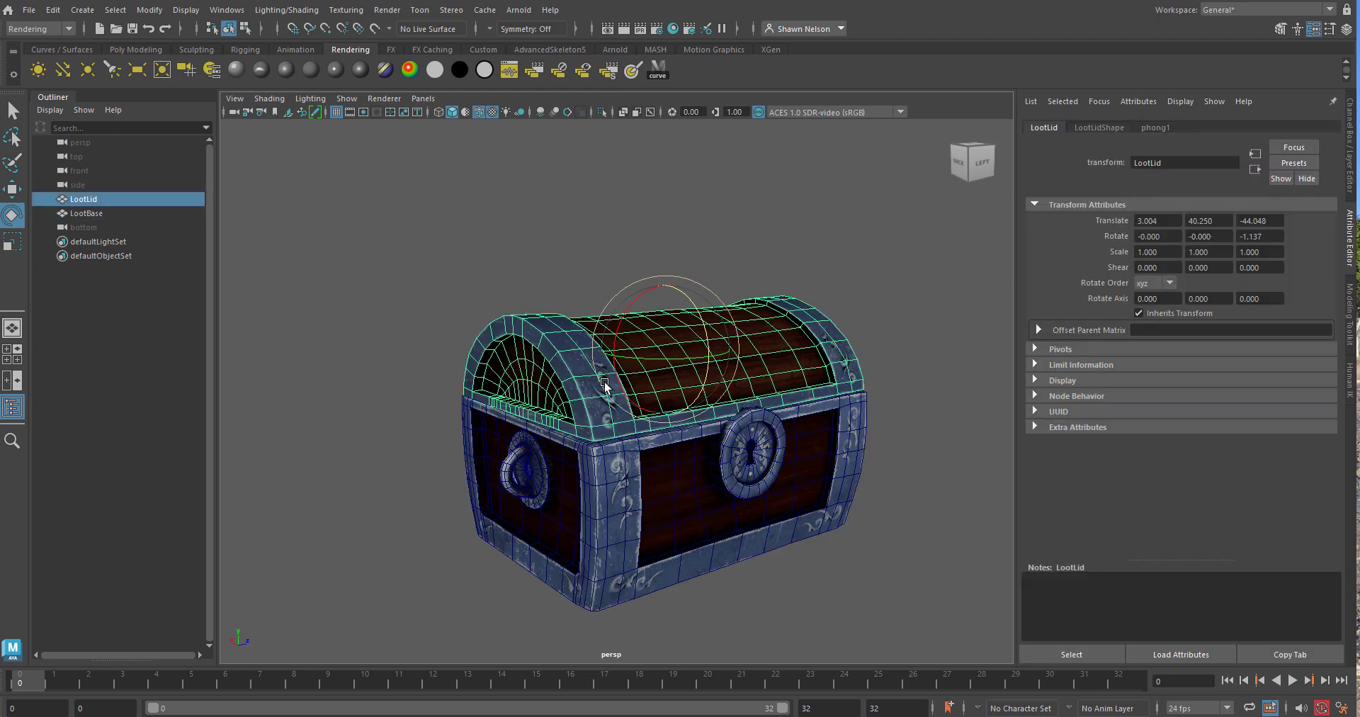
{"action": "left_click", "coordinate": [54, 11]}
{"action": "mouse_move", "coordinate": [97, 186]}
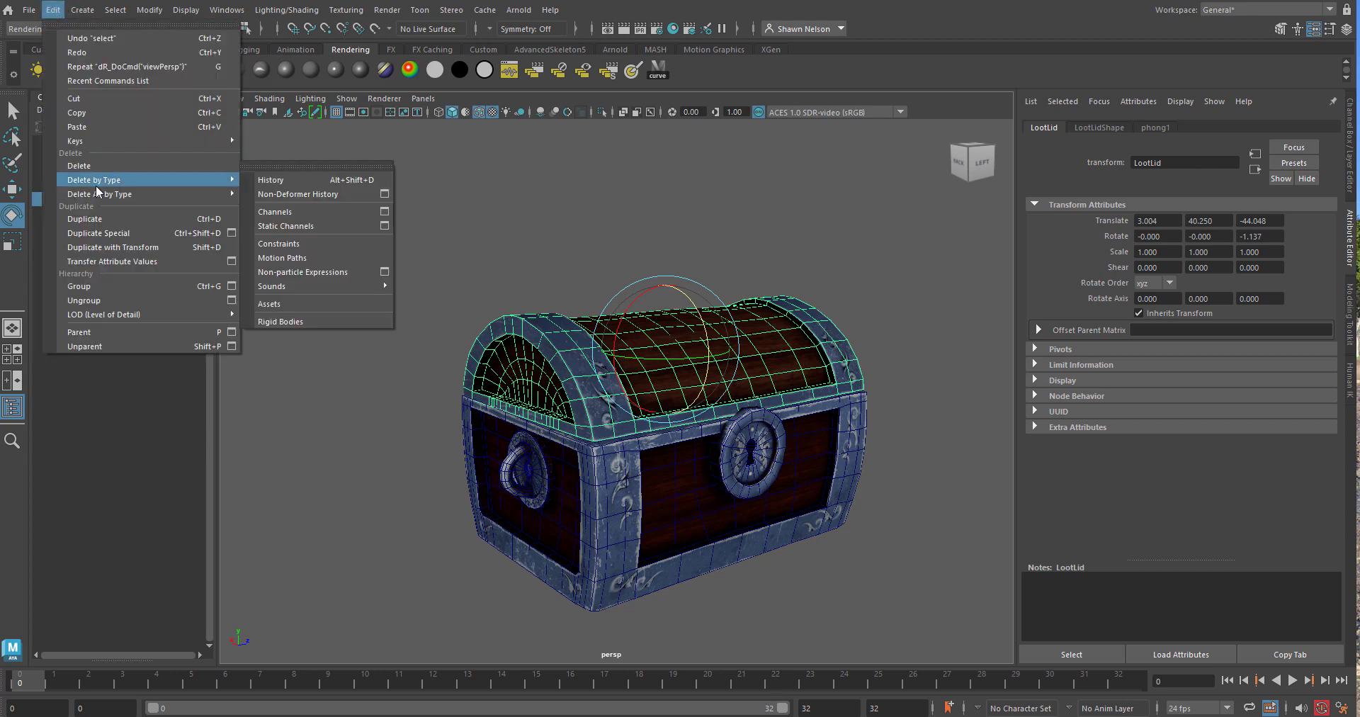
{"action": "left_click", "coordinate": [273, 180]}
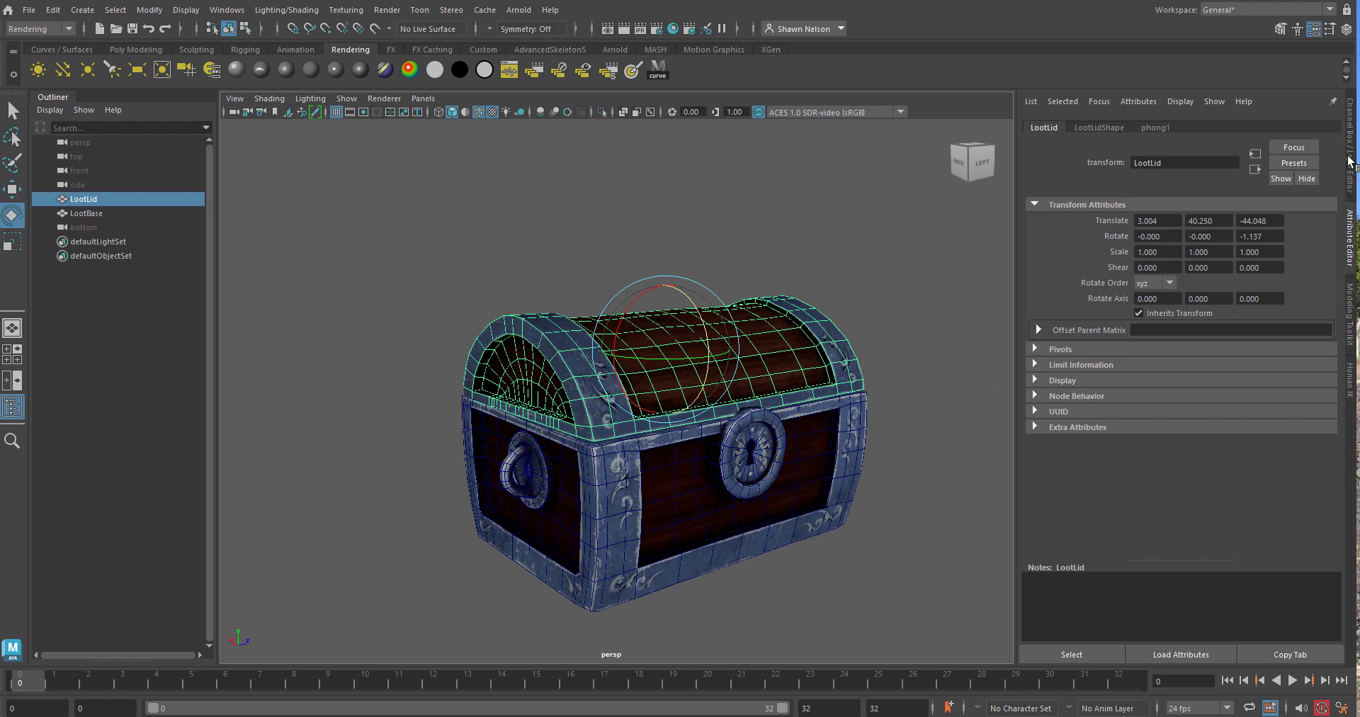
Bring up the channel values and delete the construction history of the LootBase mesh
{"action": "left_click", "coordinate": [1350, 160]}
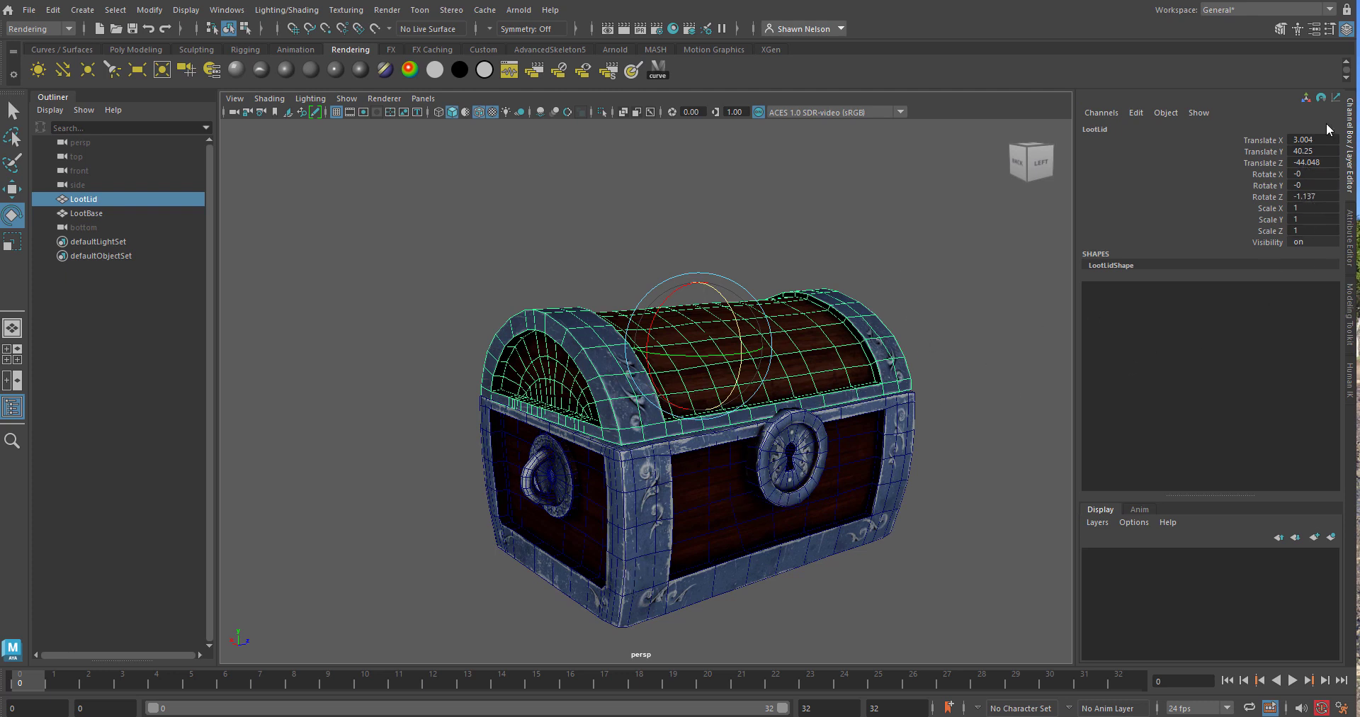
{"action": "left_click", "coordinate": [626, 575]}
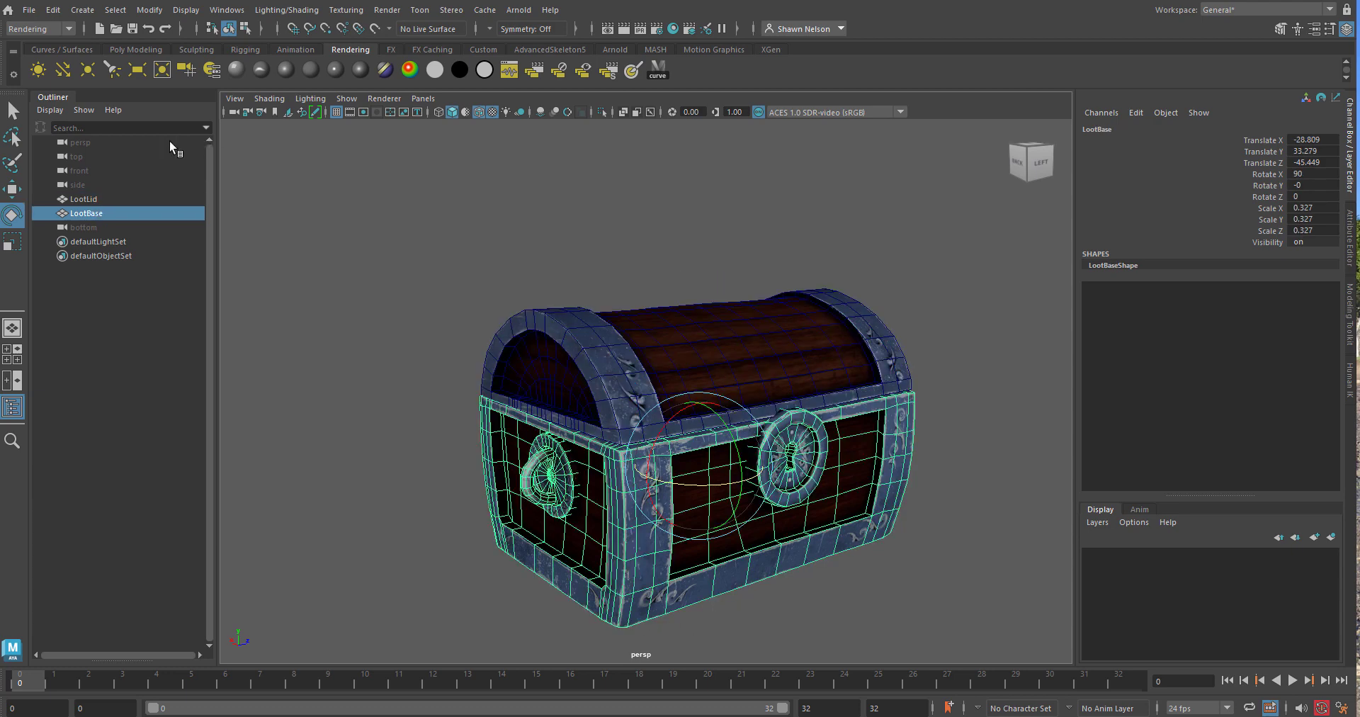
{"action": "left_click", "coordinate": [53, 10]}
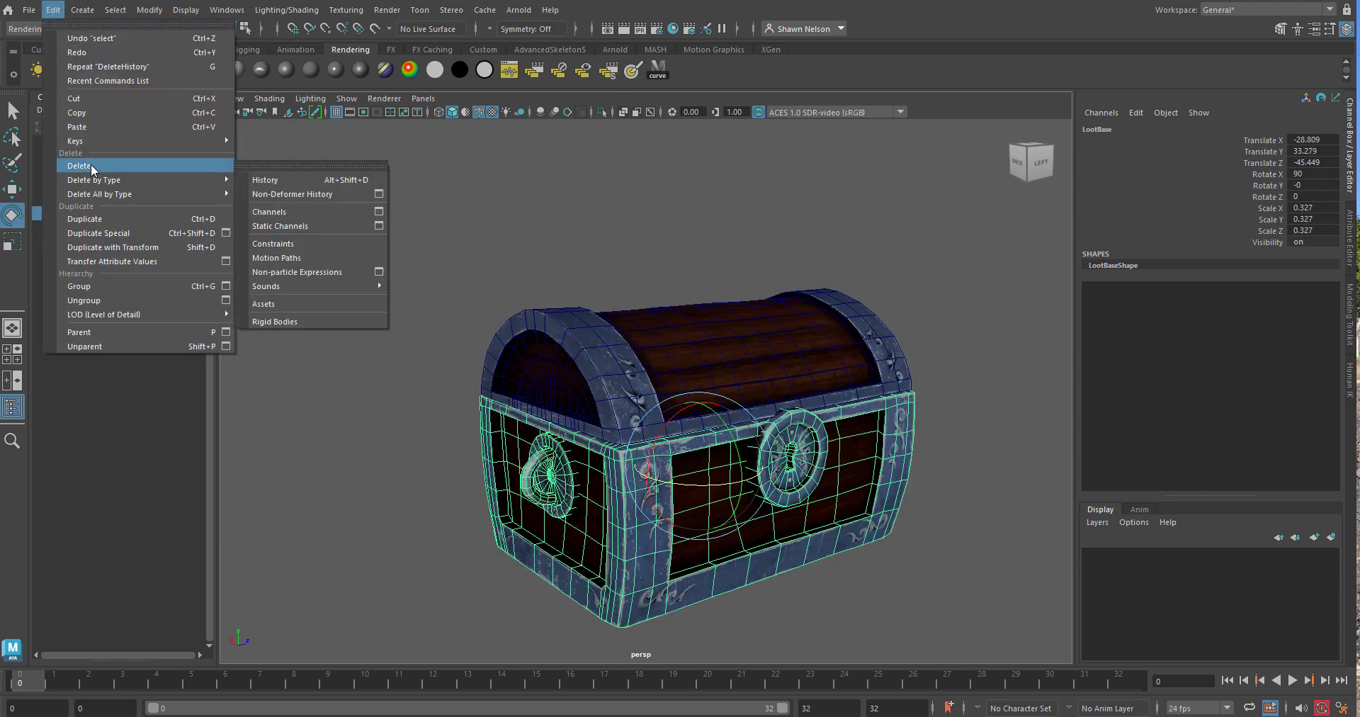
{"action": "mouse_move", "coordinate": [92, 180]}
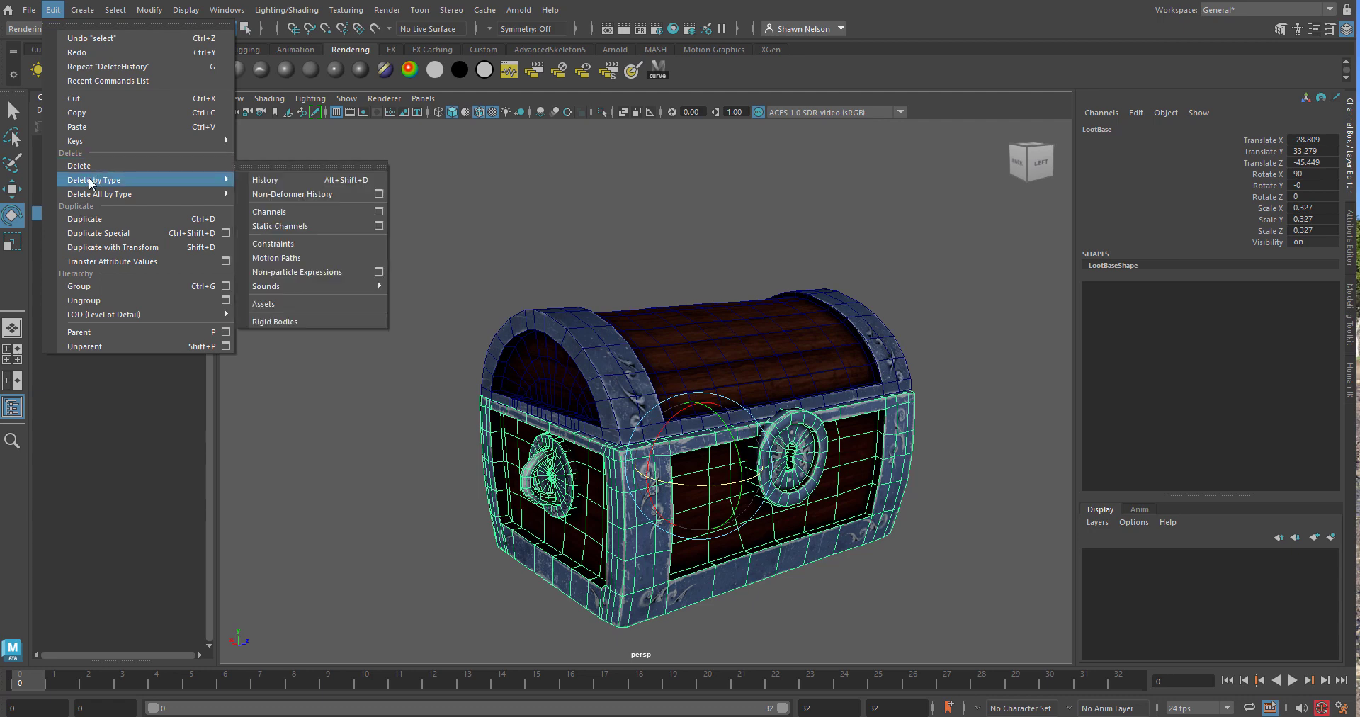
{"action": "left_click", "coordinate": [291, 184]}
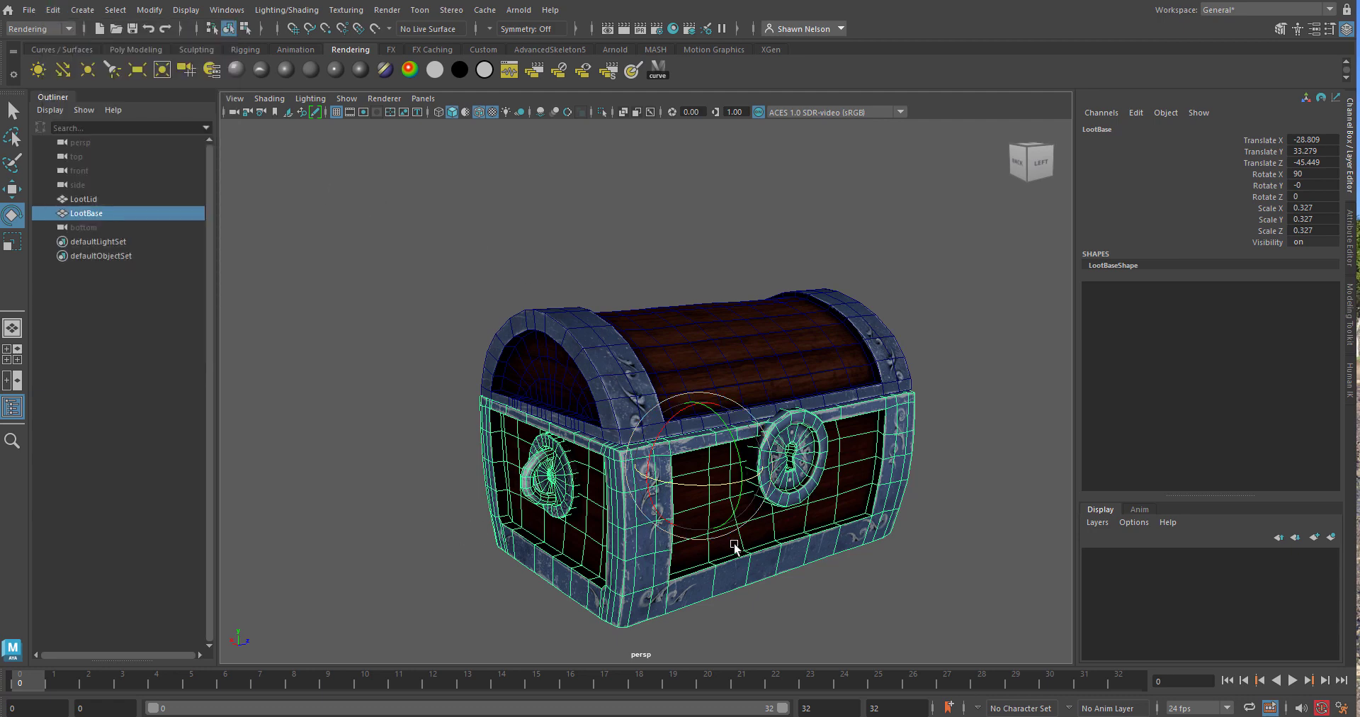
Select the chest lid and base alternately to compare their translate, rotate and scale values
{"action": "left_click", "coordinate": [975, 252]}
{"action": "left_click", "coordinate": [805, 340]}
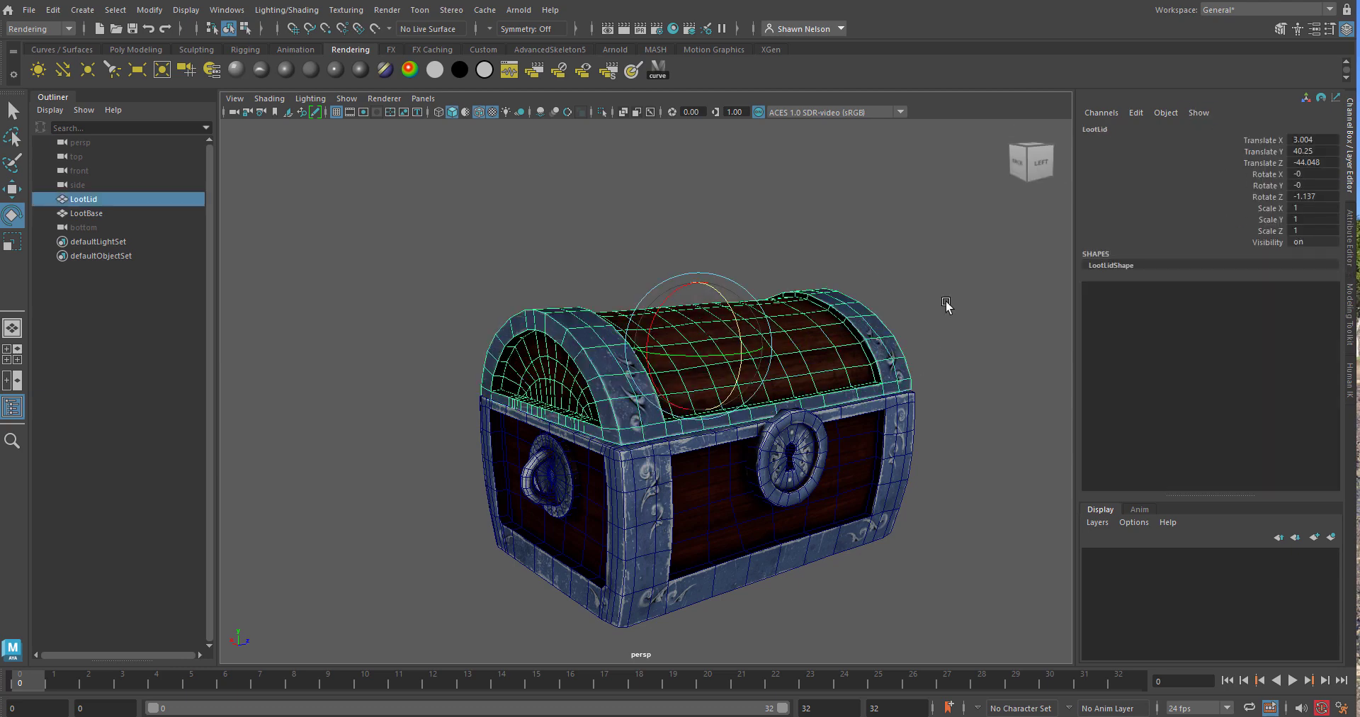
{"action": "left_click", "coordinate": [748, 541]}
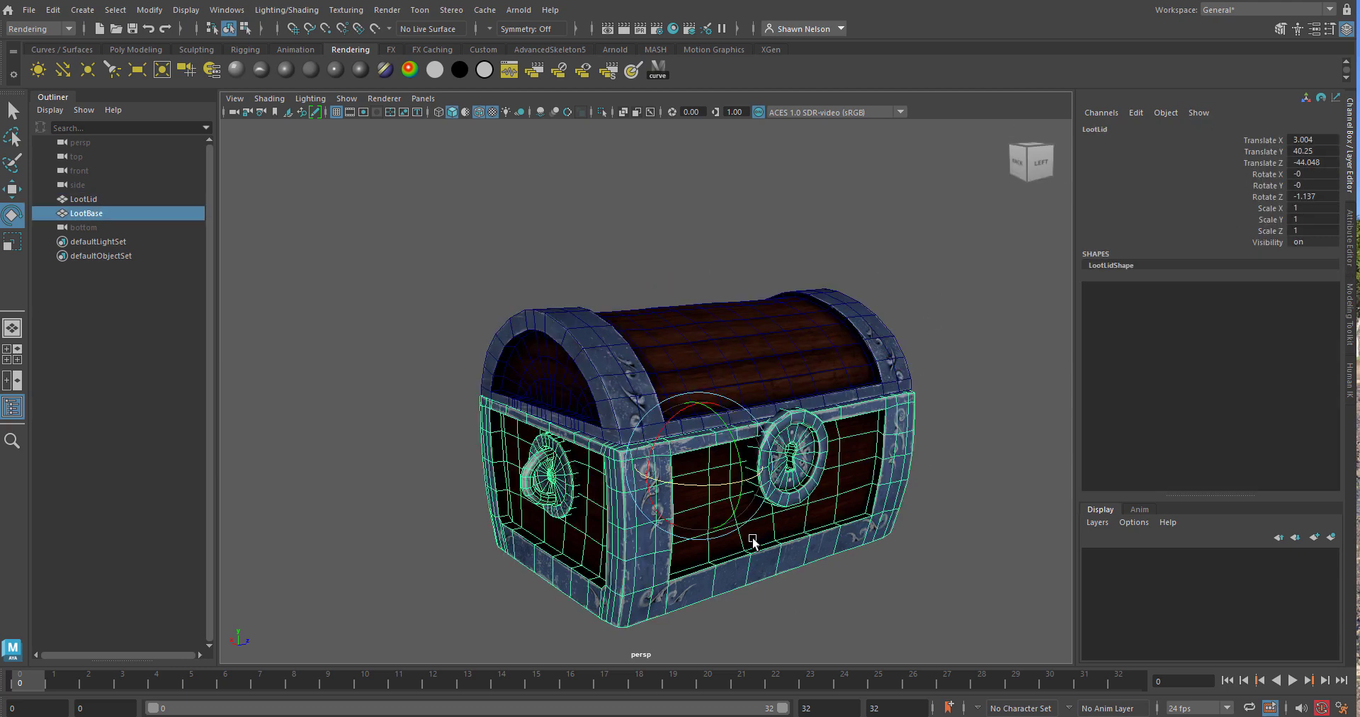
{"action": "left_click", "coordinate": [699, 365]}
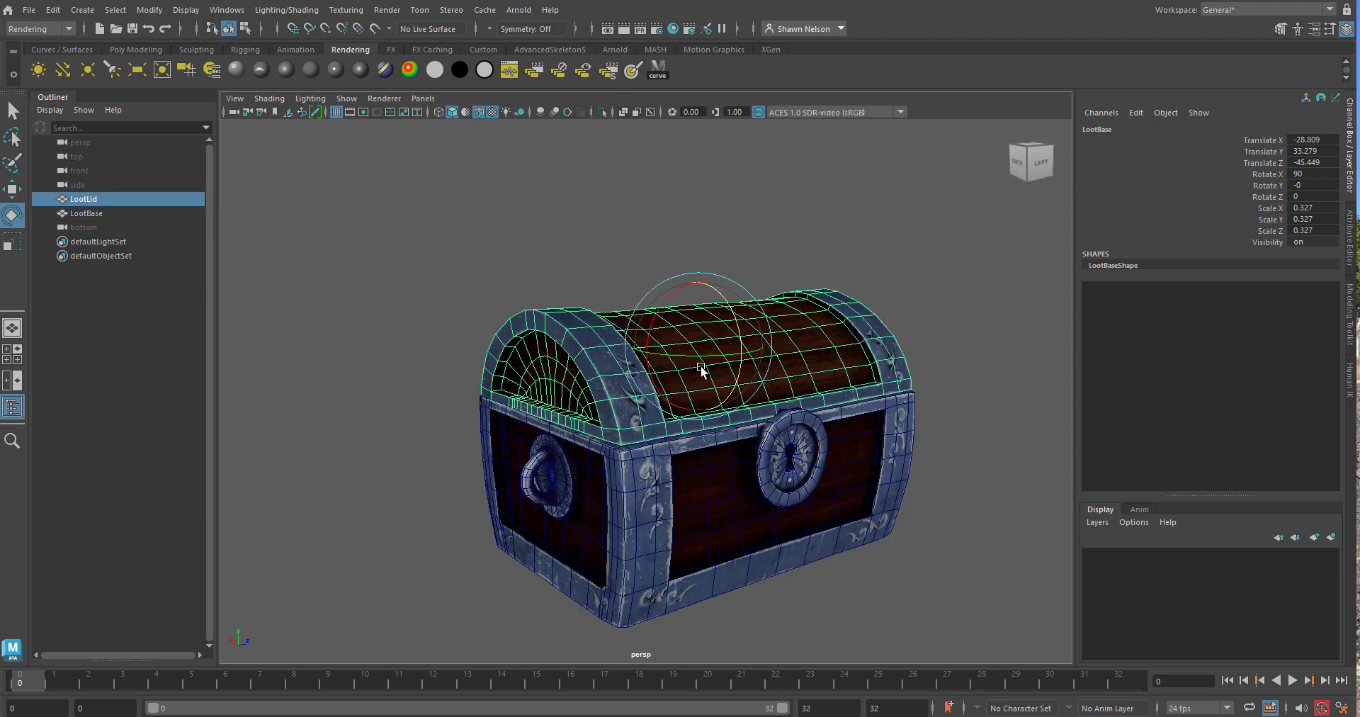
{"action": "left_click", "coordinate": [792, 467]}
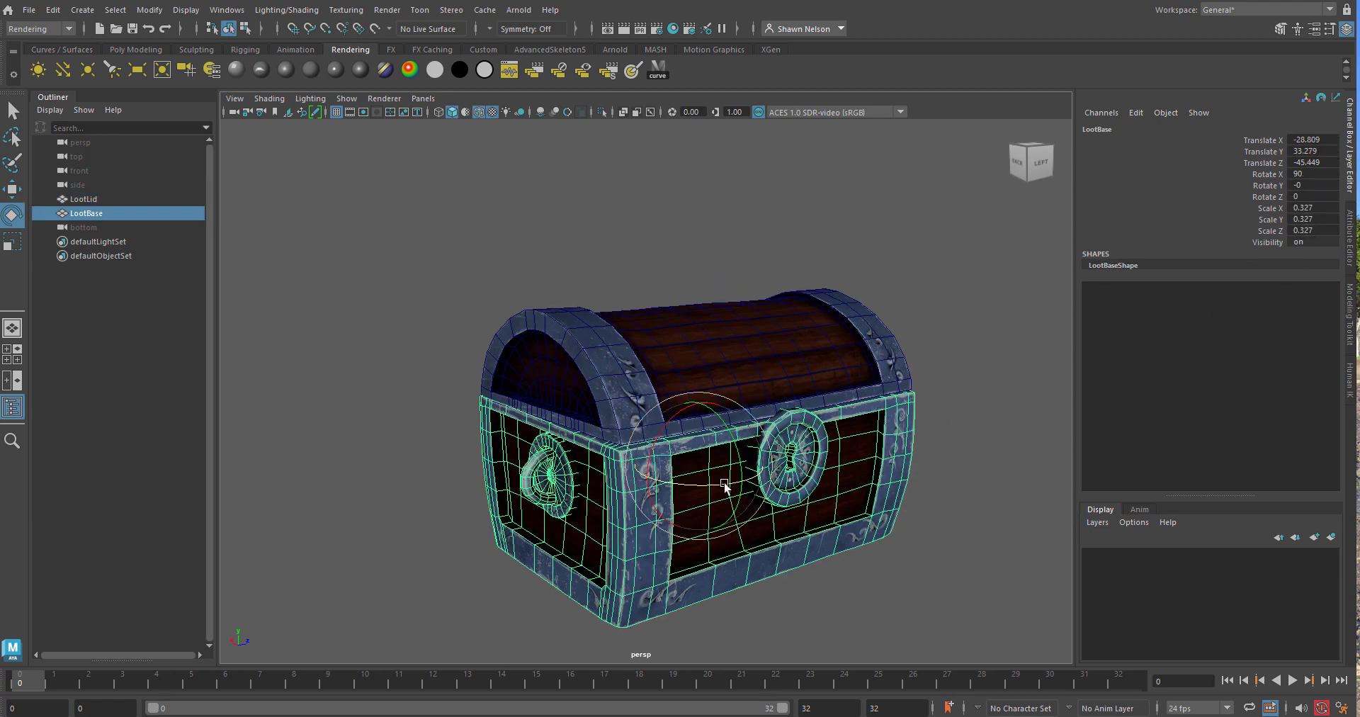
{"action": "left_click", "coordinate": [723, 371]}
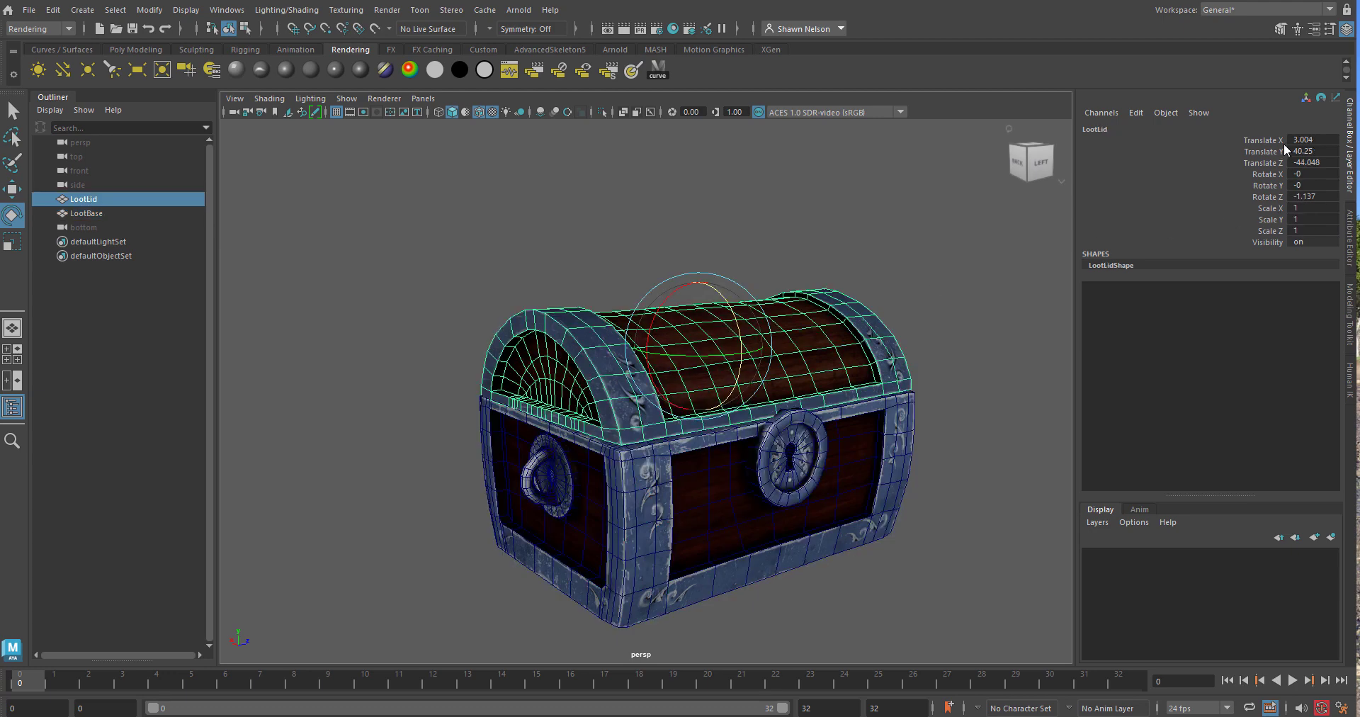
{"action": "left_click", "coordinate": [899, 222]}
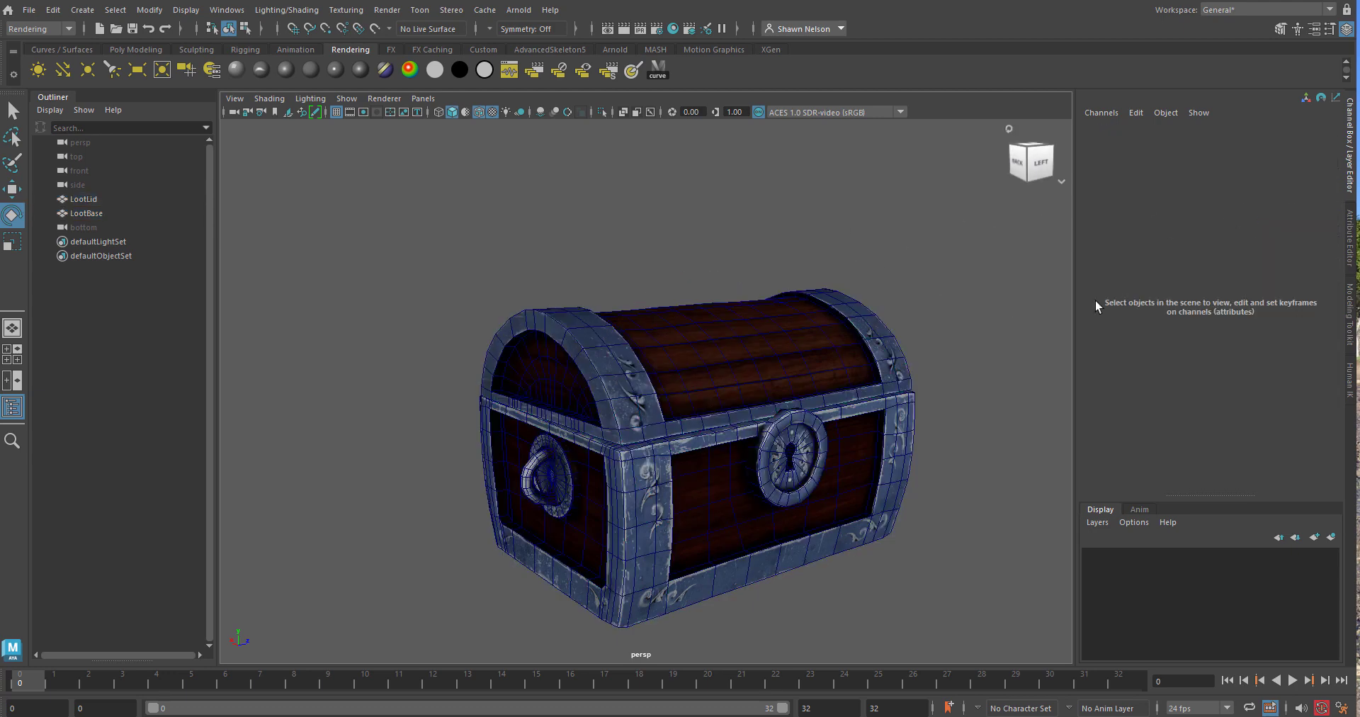
Freeze the transformations of the LootLid mesh, then clear the selection
{"action": "left_click", "coordinate": [796, 354]}
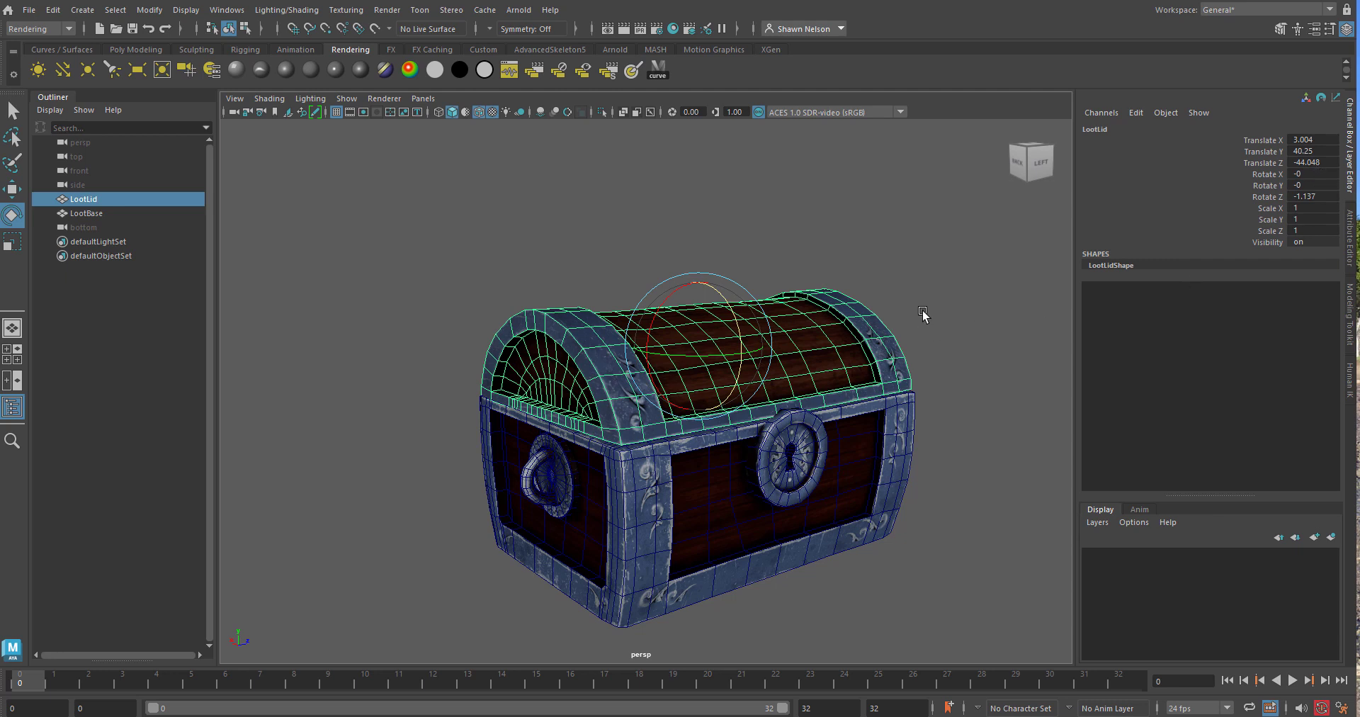
{"action": "left_click", "coordinate": [149, 10]}
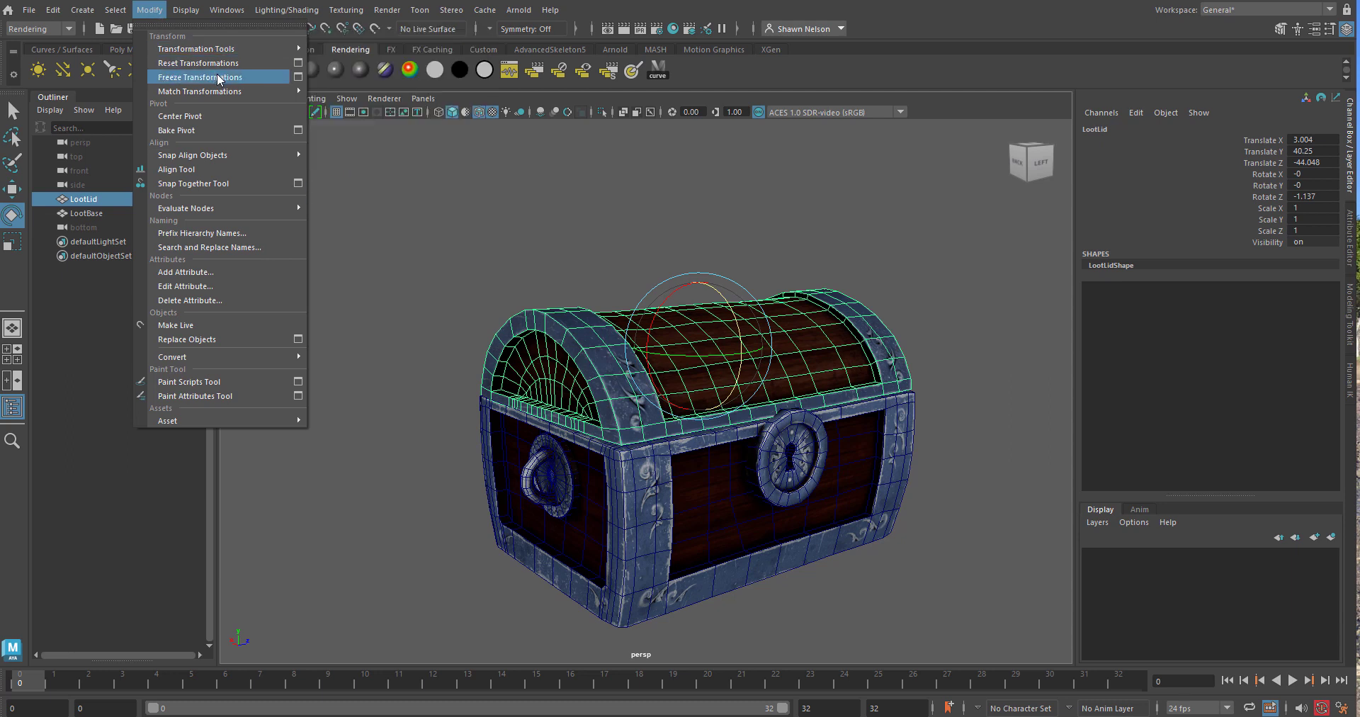
{"action": "left_click", "coordinate": [216, 77]}
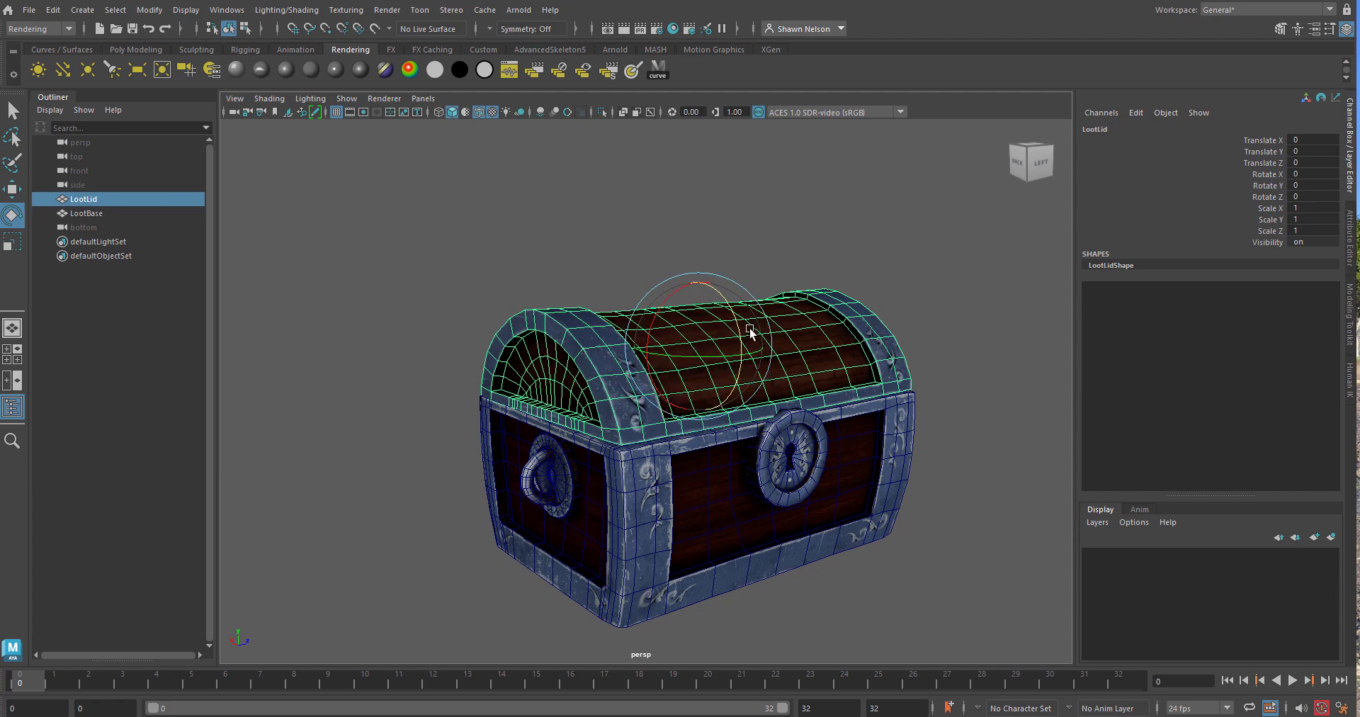
{"action": "left_click", "coordinate": [925, 296]}
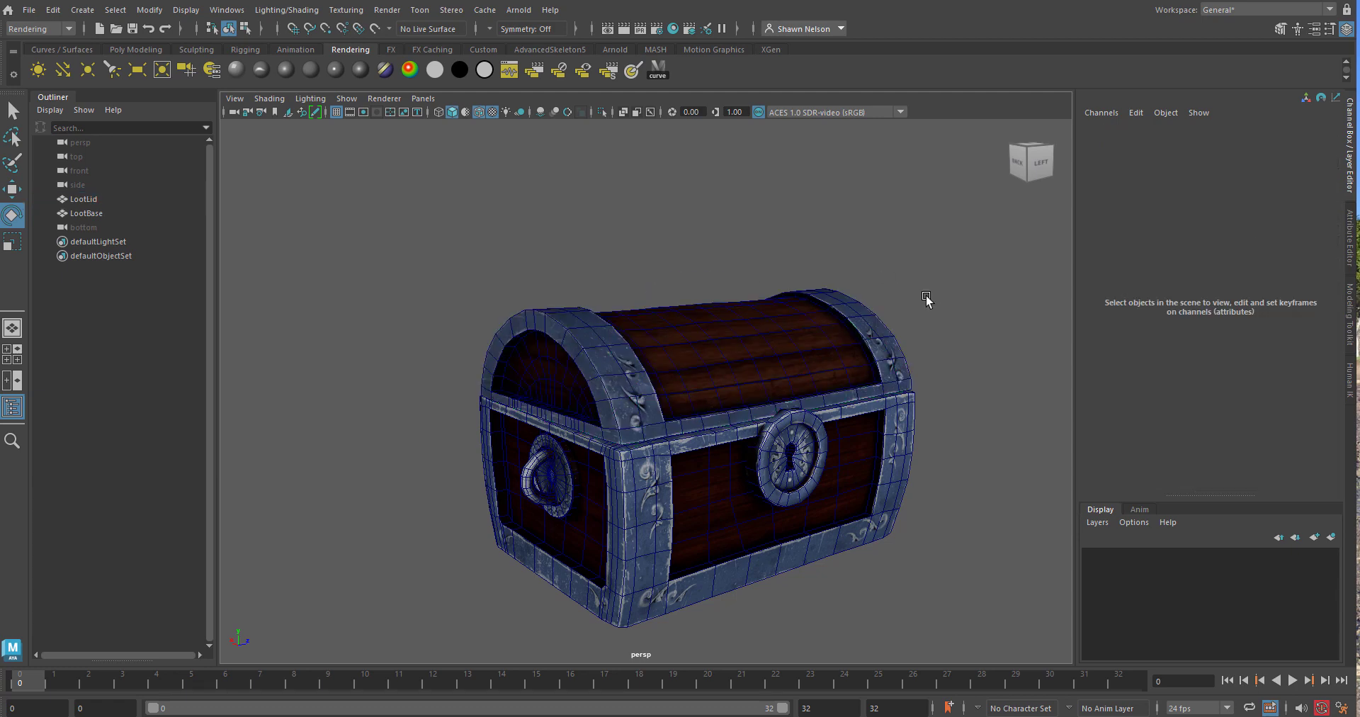
Switch to the Modeling menu set and freeze the transformations of the LootBase mesh
{"action": "left_click", "coordinate": [810, 367]}
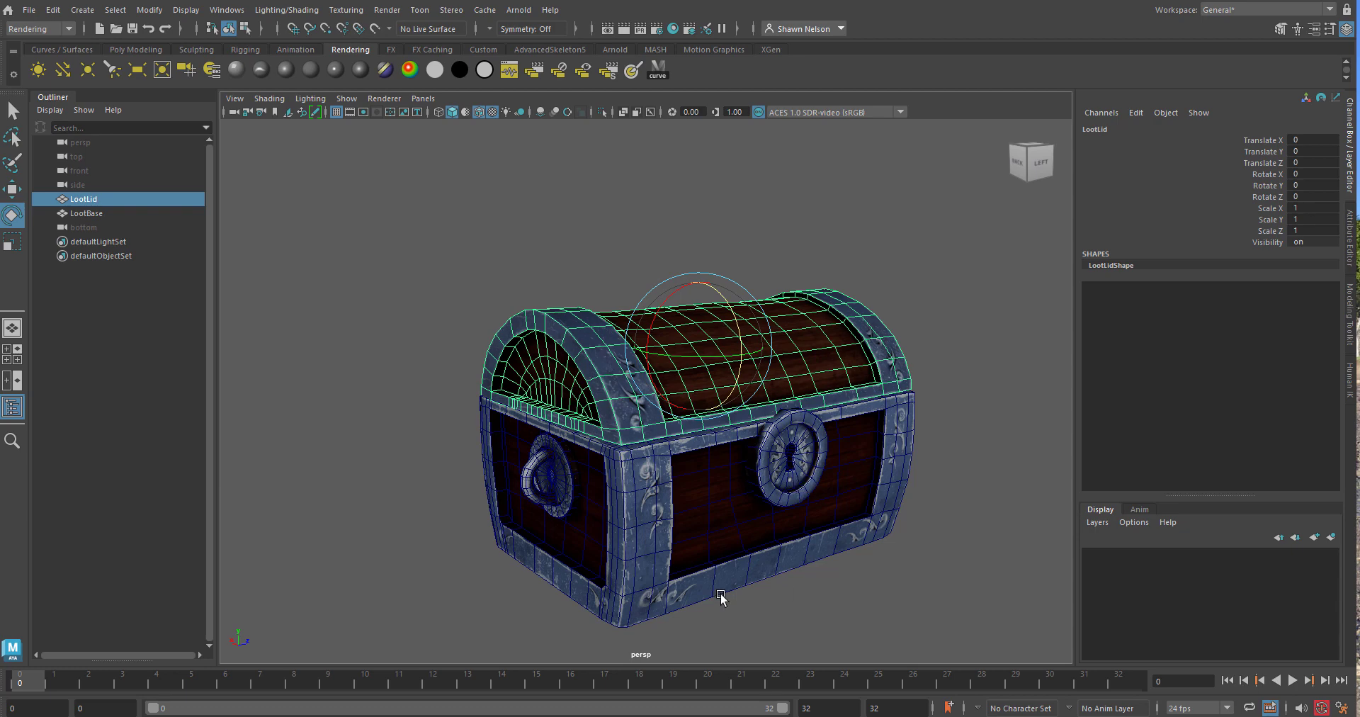
{"action": "left_click", "coordinate": [767, 495]}
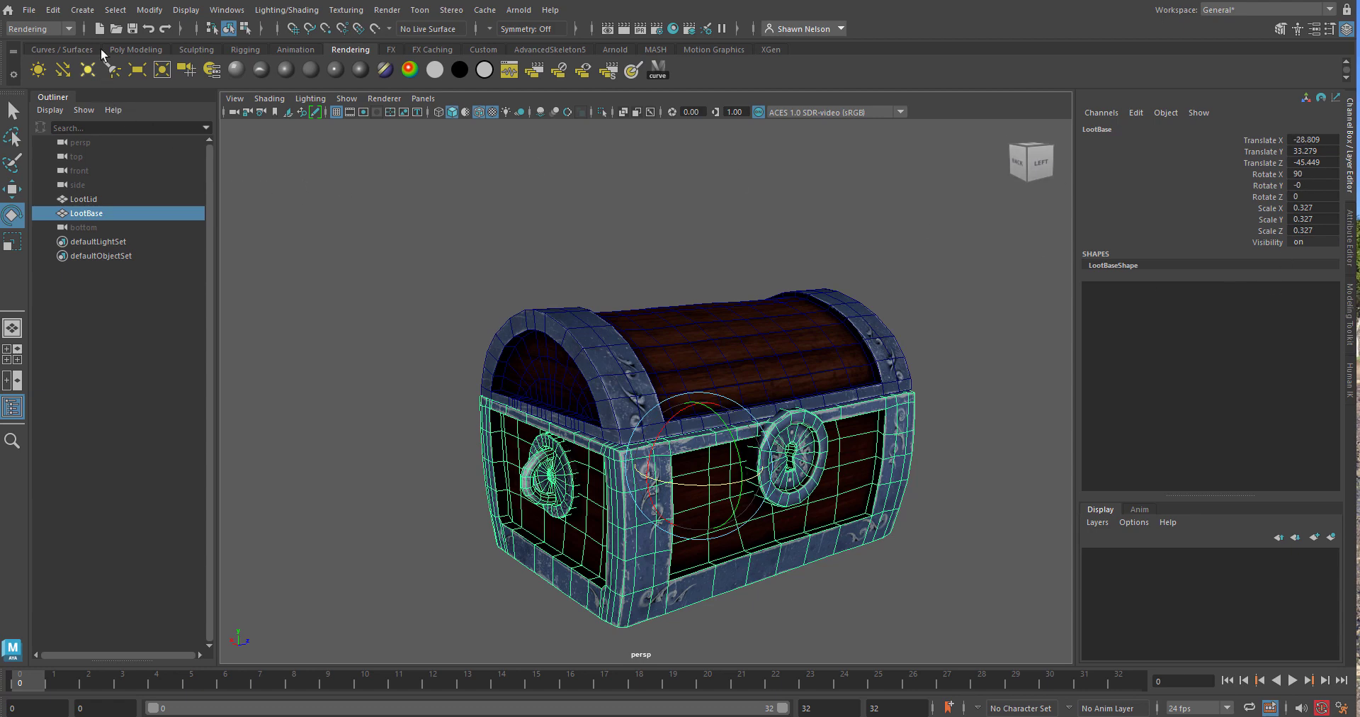
{"action": "left_click", "coordinate": [150, 10]}
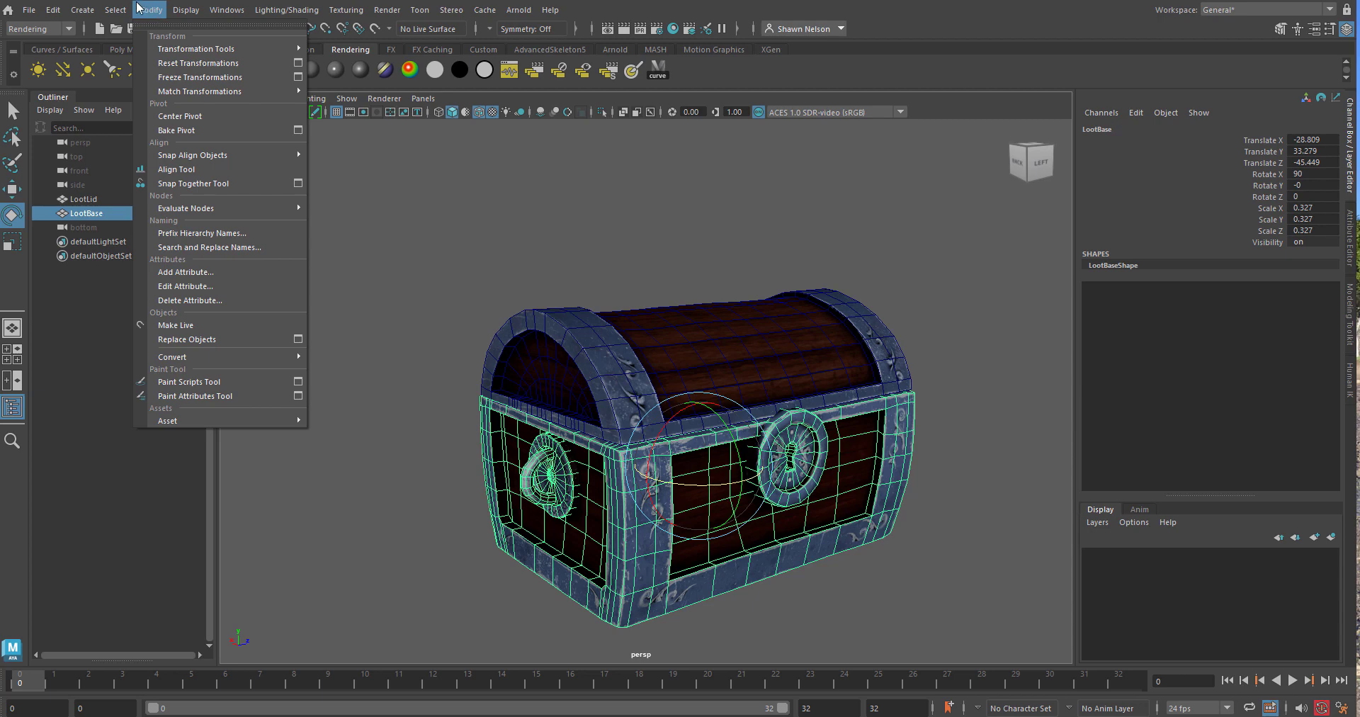
{"action": "left_click", "coordinate": [24, 26]}
{"action": "left_click", "coordinate": [31, 48]}
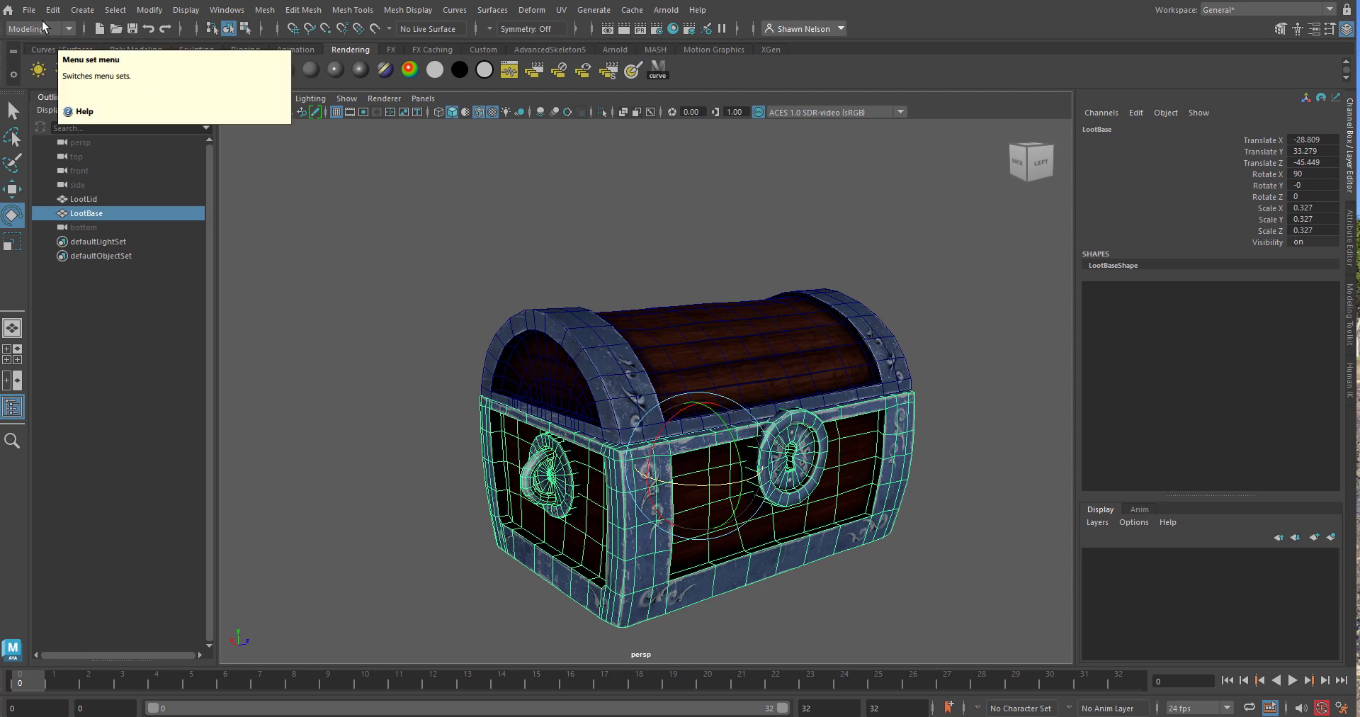
{"action": "left_click", "coordinate": [155, 15]}
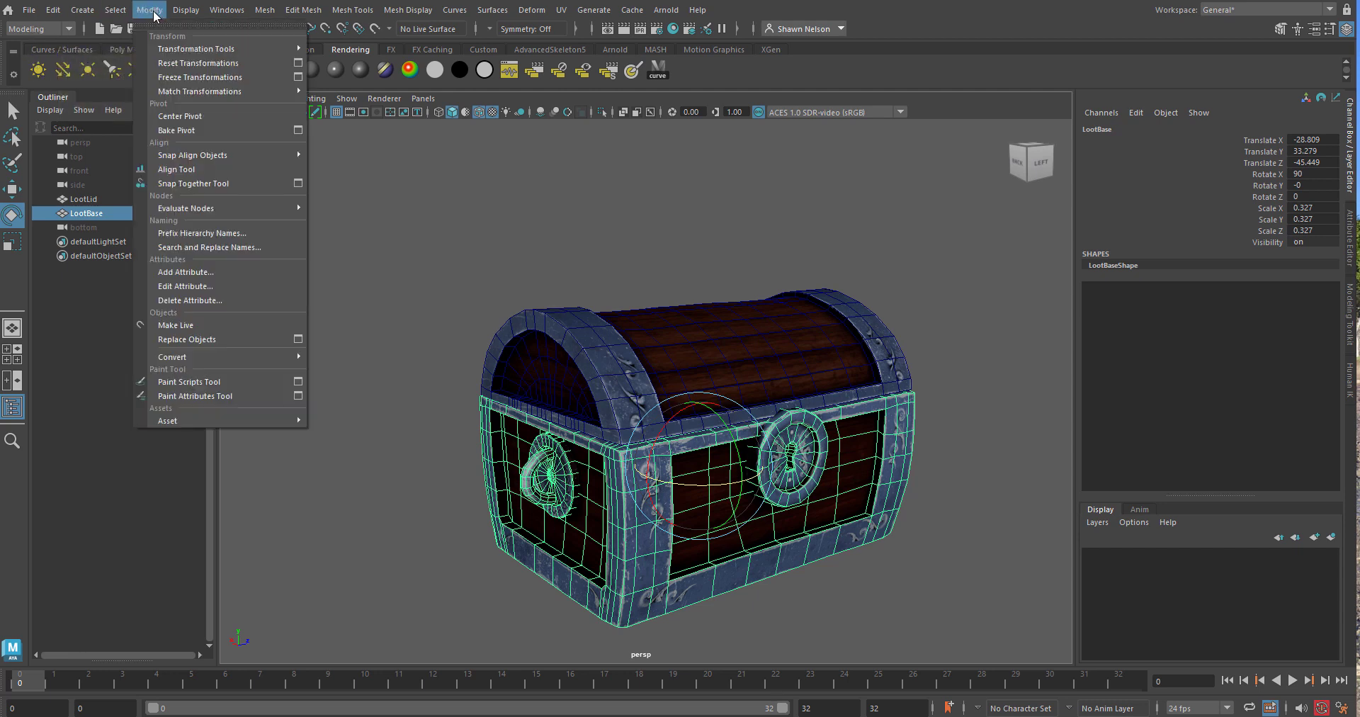
{"action": "left_click", "coordinate": [182, 77]}
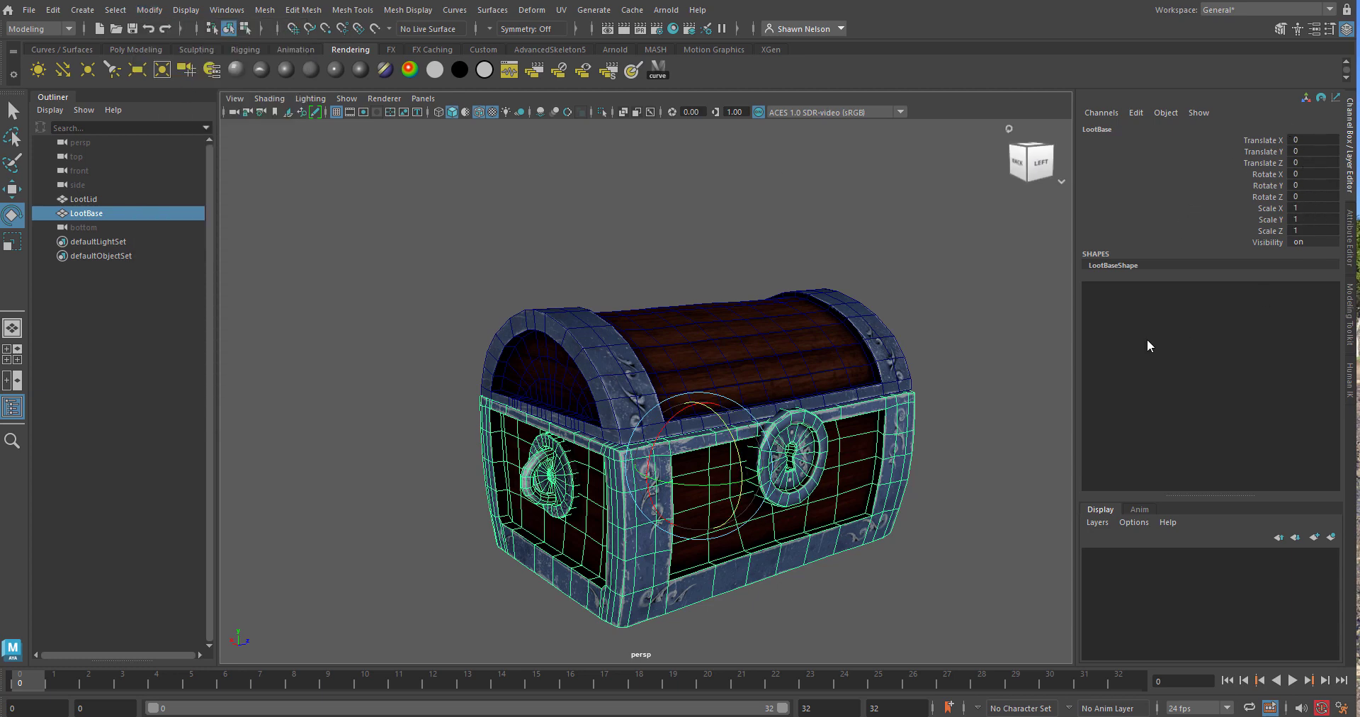
{"action": "left_click", "coordinate": [978, 326]}
Center the pivot of the LootLid mesh and activate the Move tool
{"action": "left_click", "coordinate": [685, 380]}
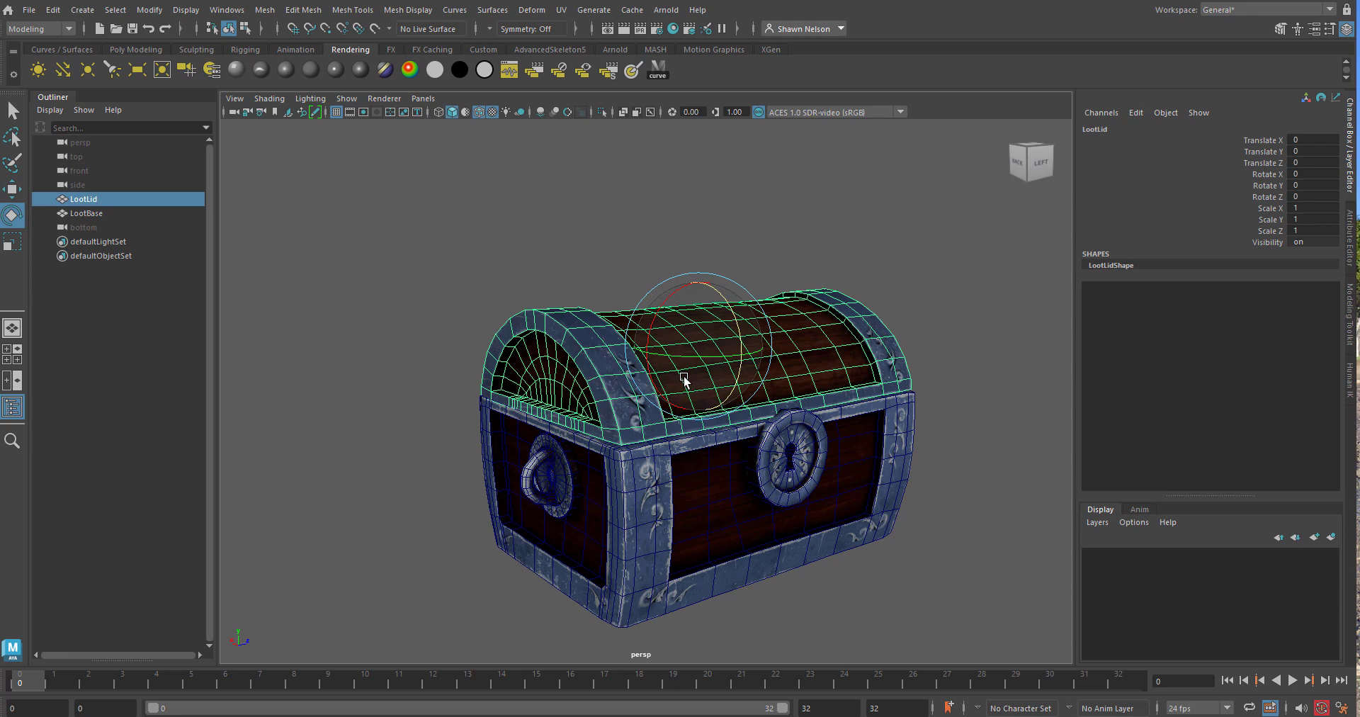
{"action": "left_click", "coordinate": [149, 10]}
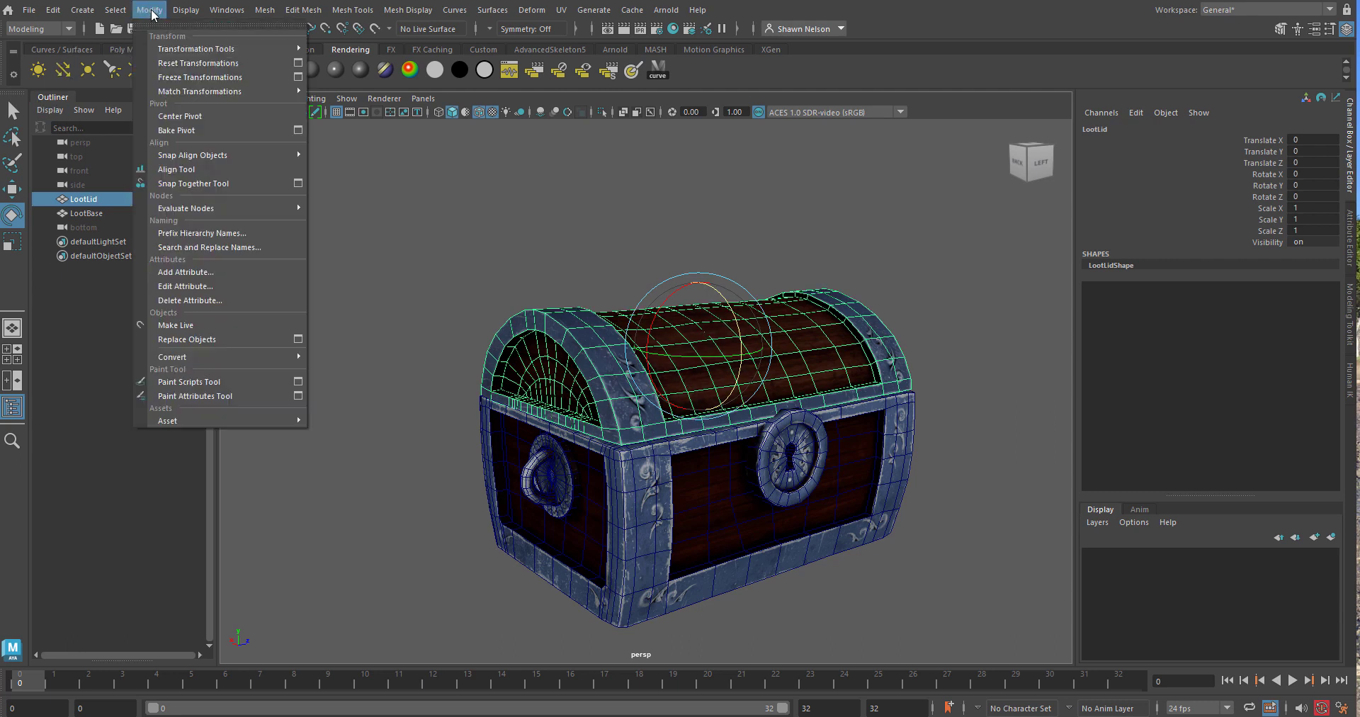
{"action": "left_click", "coordinate": [189, 118]}
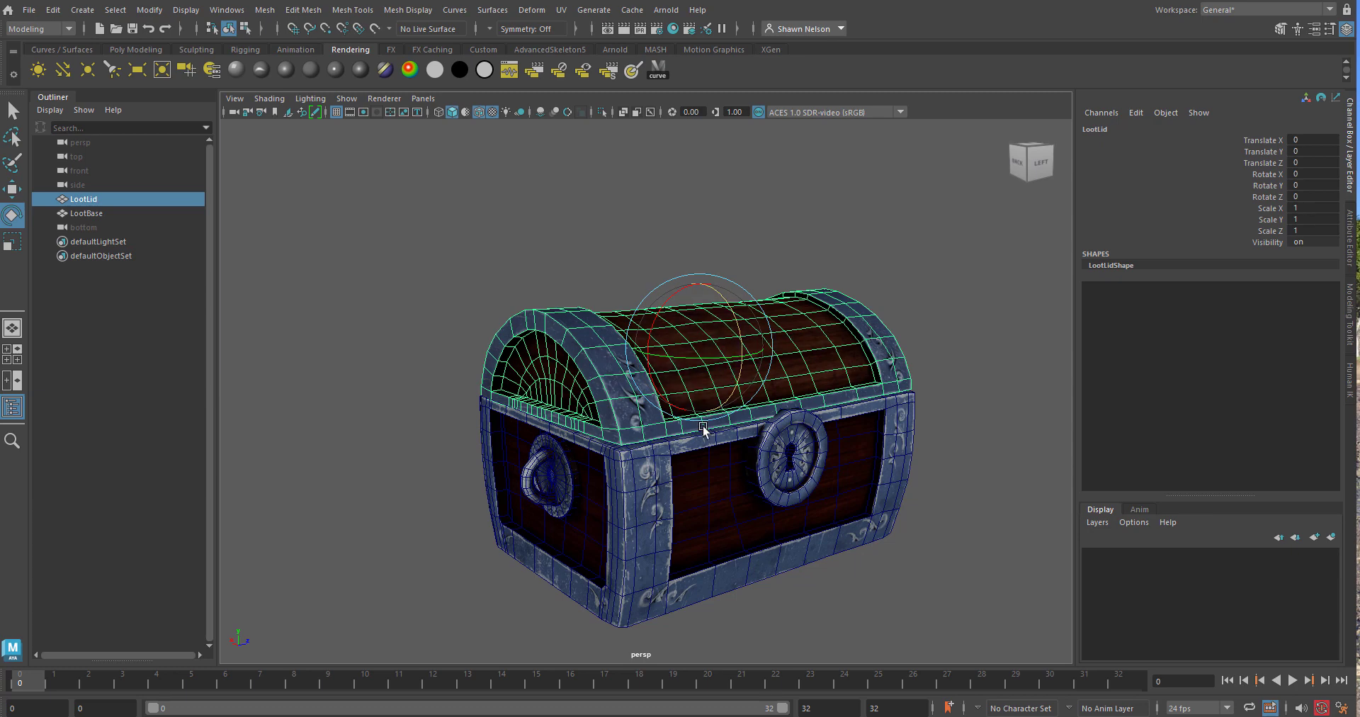
{"action": "key", "text": "w"}
Center the pivot of the LootBase mesh
{"action": "left_click", "coordinate": [678, 515]}
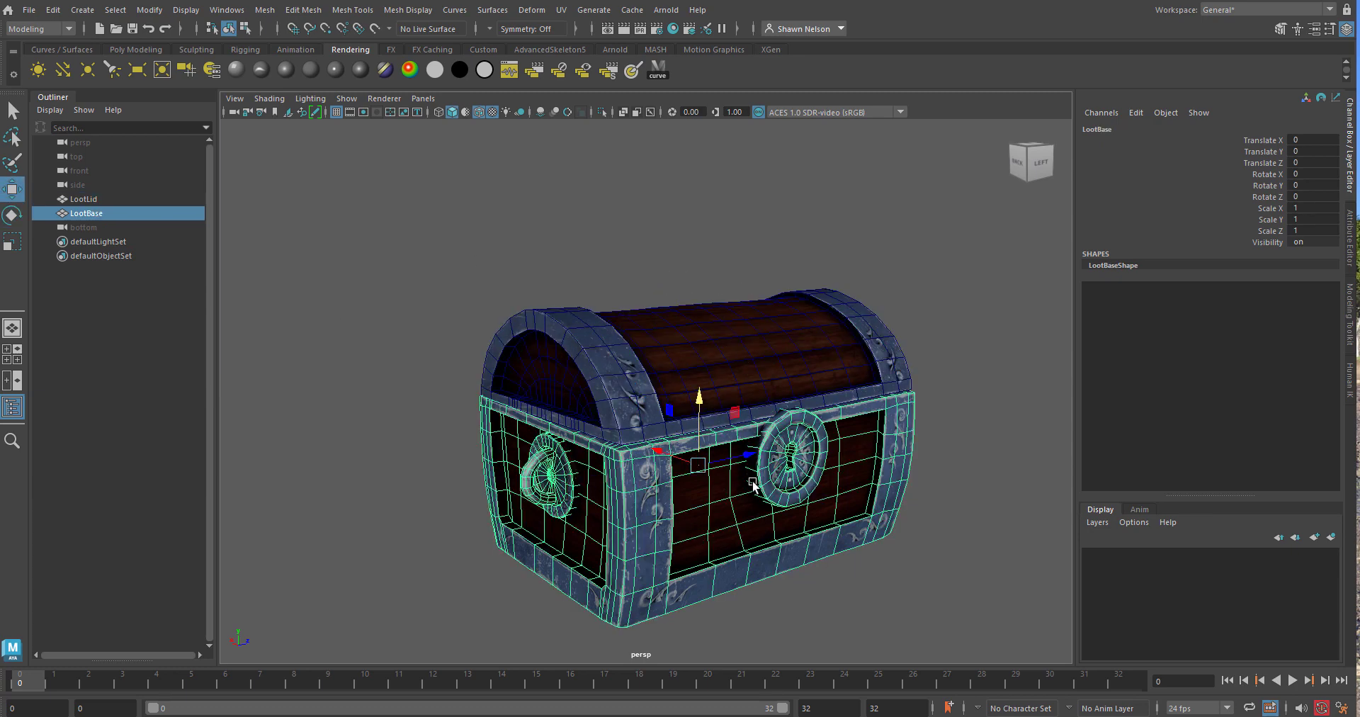
{"action": "left_click", "coordinate": [149, 9]}
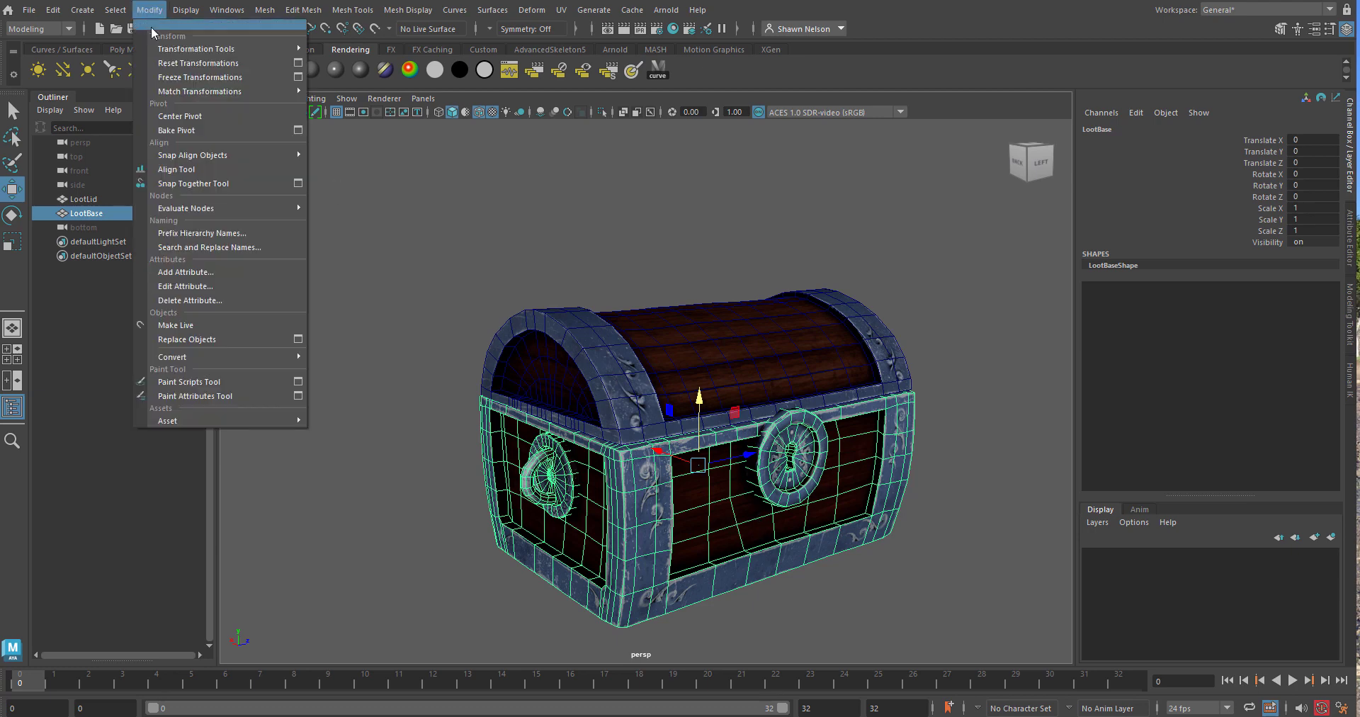
{"action": "left_click", "coordinate": [194, 119]}
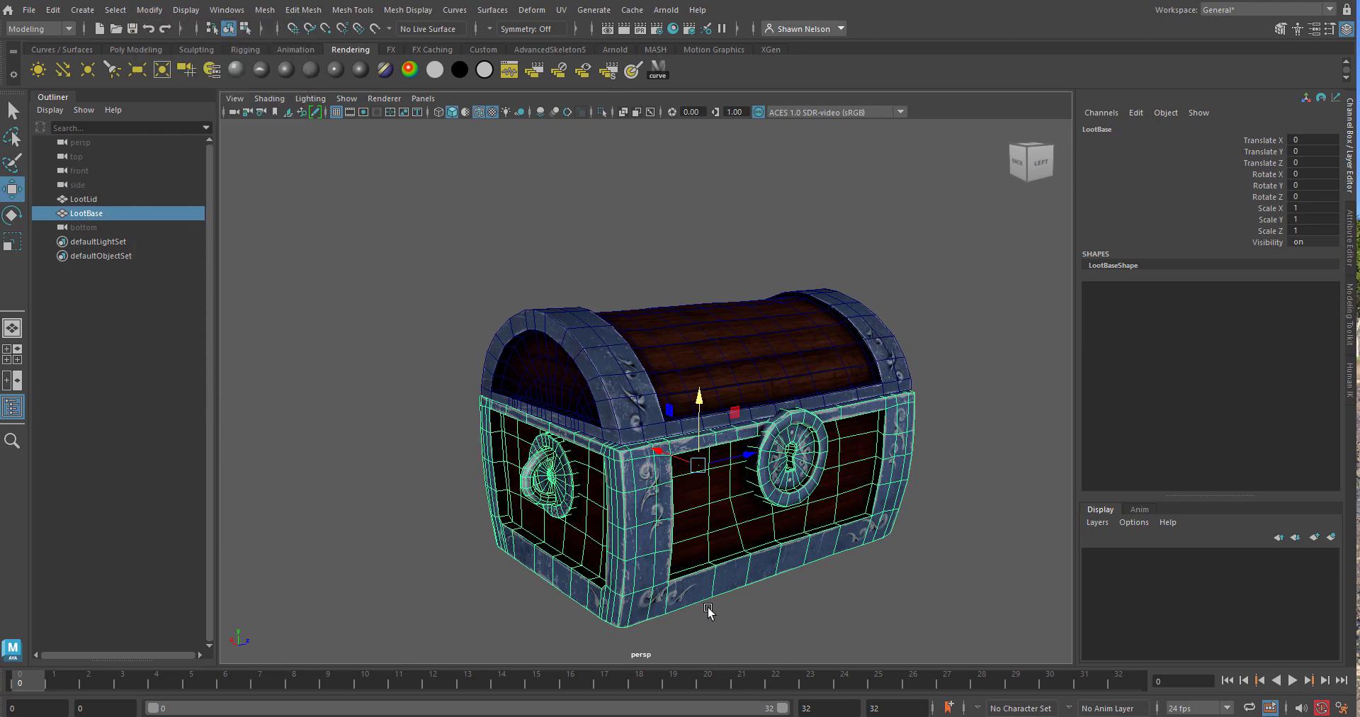
Move the base's pivot outside the chest, try rotating the base to about 47 degrees in Rotate Y, and undo the rotation
{"action": "left_click_drag", "start_coordinate": [745, 453], "coordinate": [414, 529]}
{"action": "left_click", "coordinate": [816, 621]}
{"action": "left_click", "coordinate": [706, 531]}
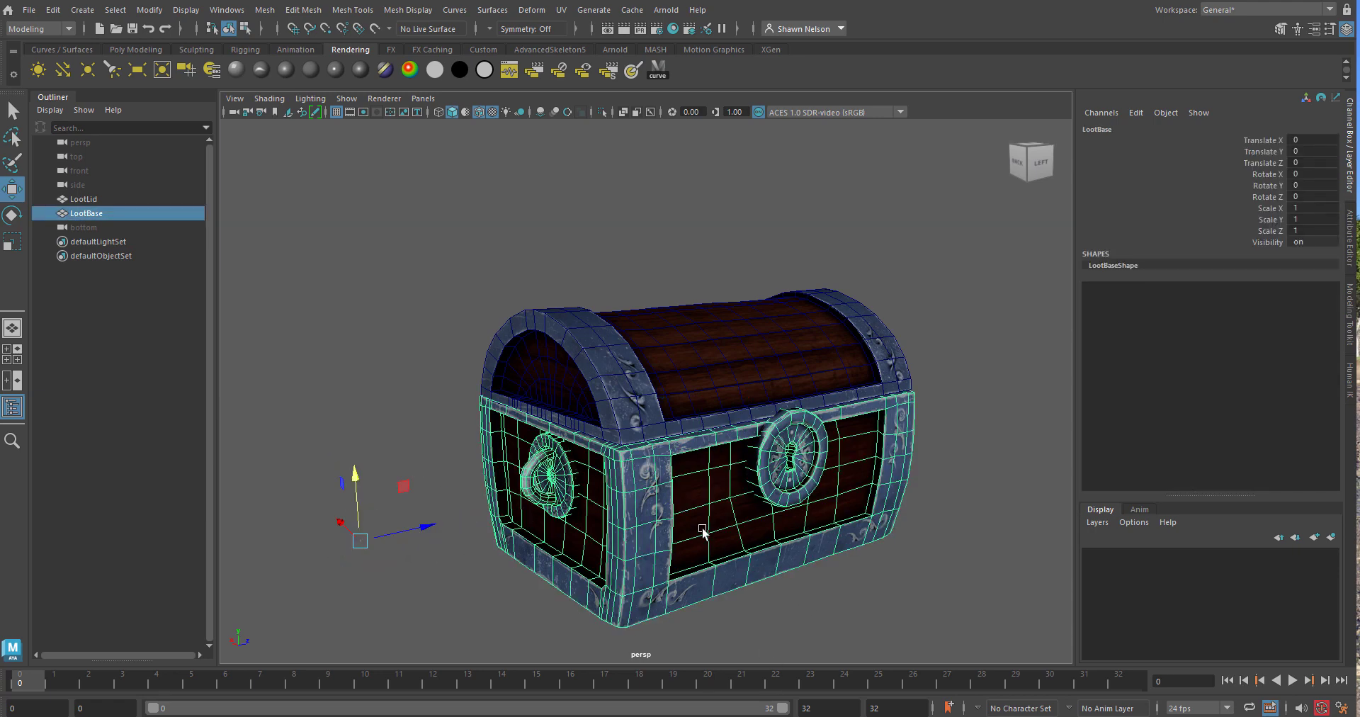
{"action": "key", "text": "e"}
{"action": "left_click_drag", "start_coordinate": [424, 549], "coordinate": [587, 564]}
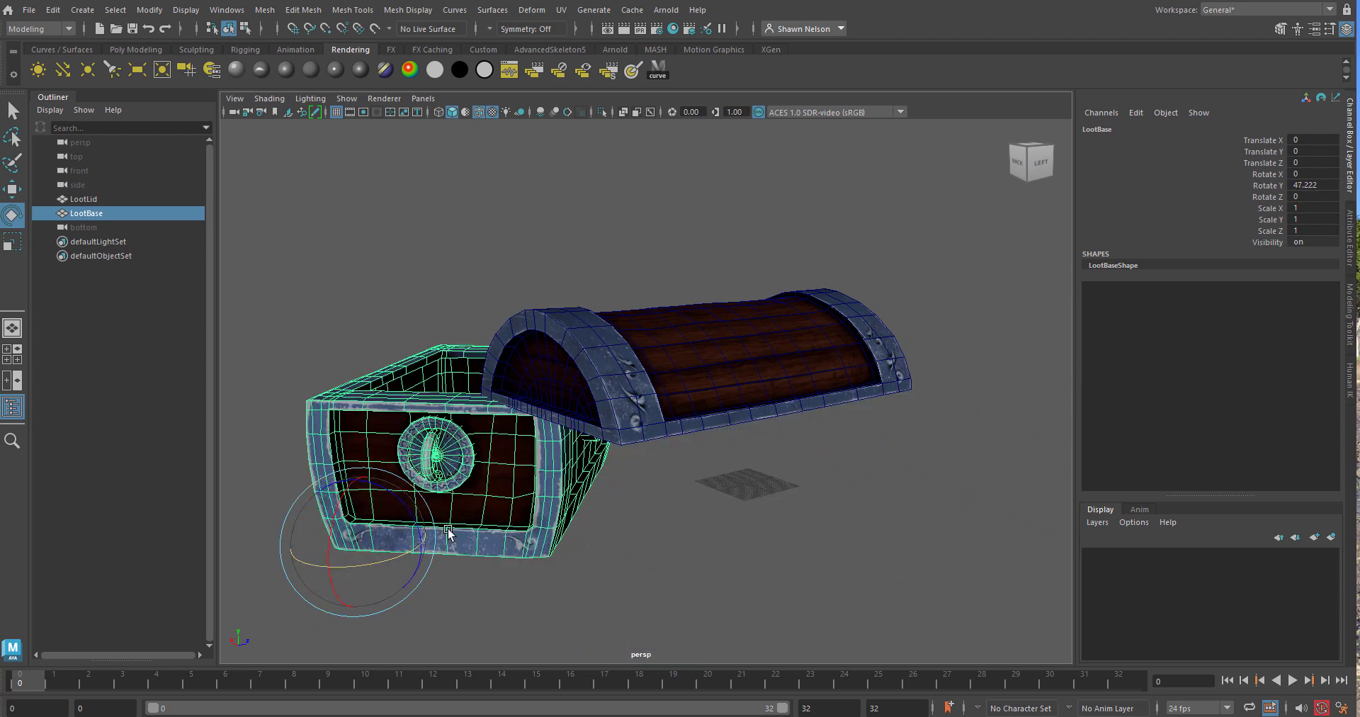
{"action": "key", "text": "ctrl+z"}
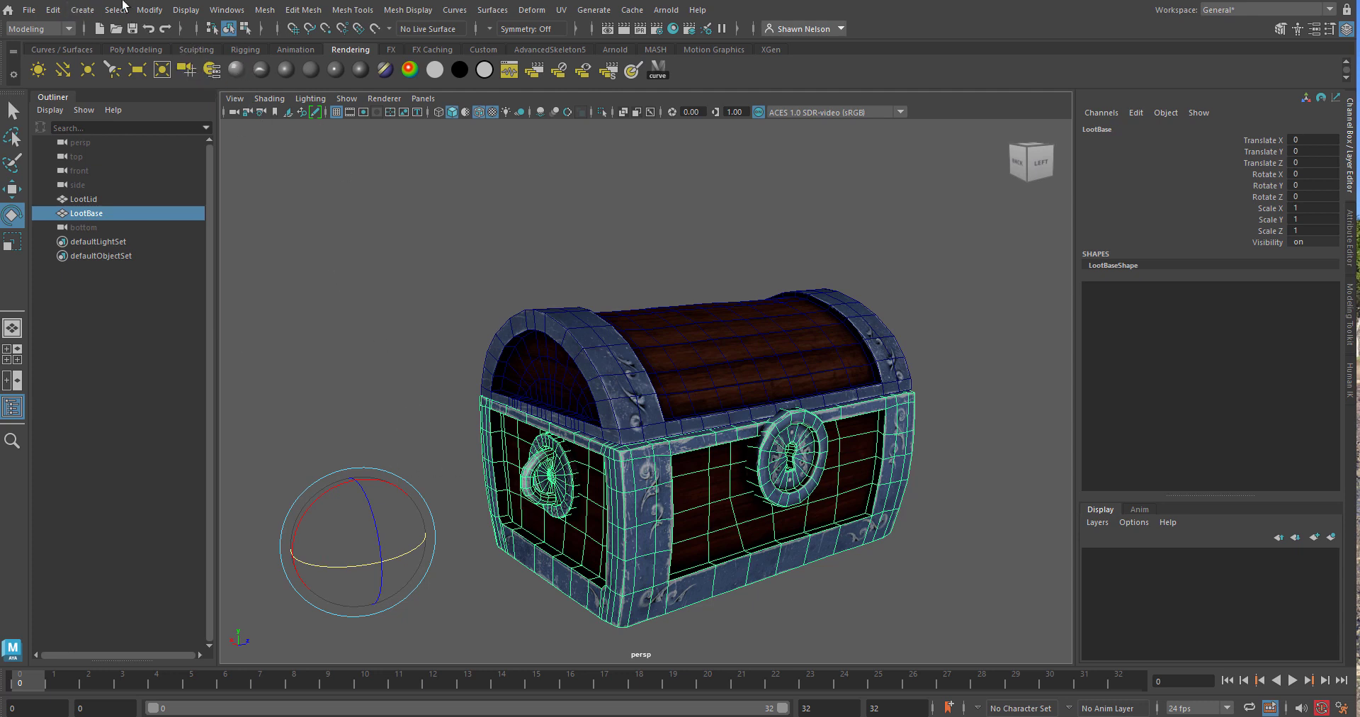
Return the displaced pivot of LootBase to the mesh's center and reselect the base to check it
{"action": "left_click", "coordinate": [148, 11]}
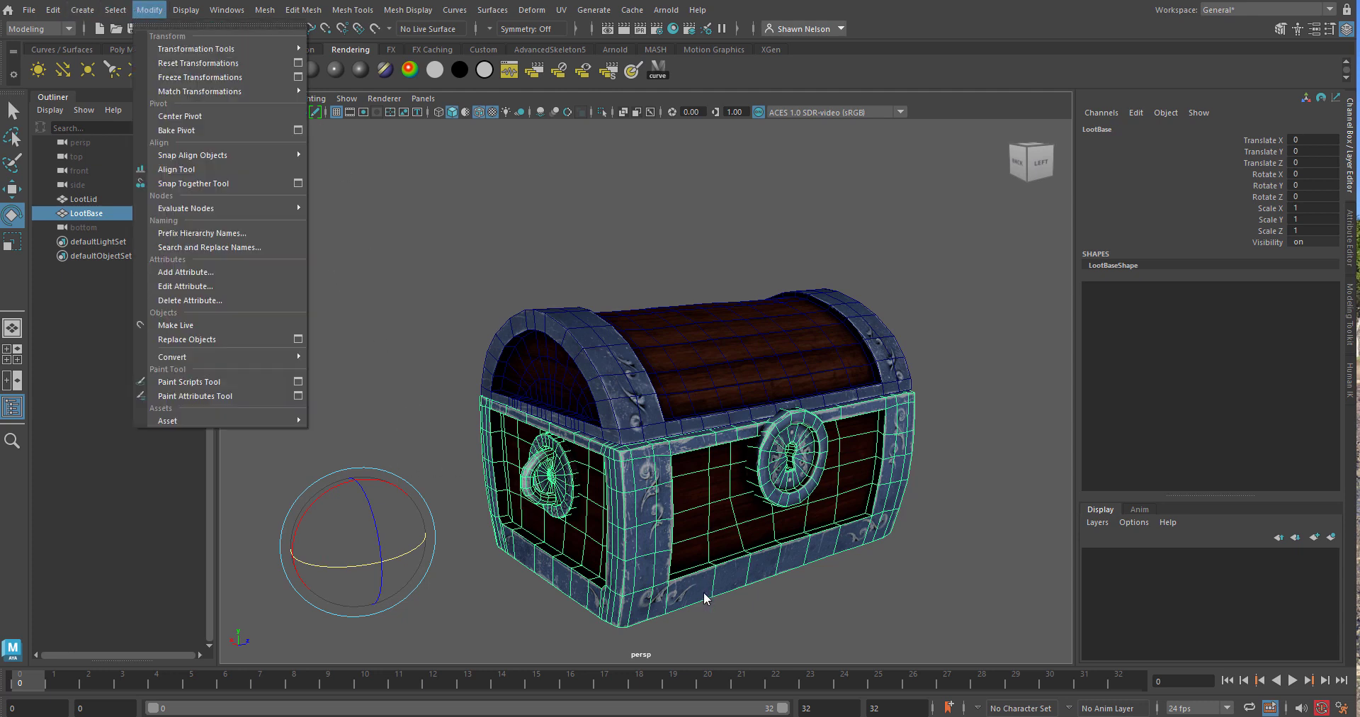
{"action": "left_click", "coordinate": [704, 602]}
{"action": "left_click", "coordinate": [683, 564]}
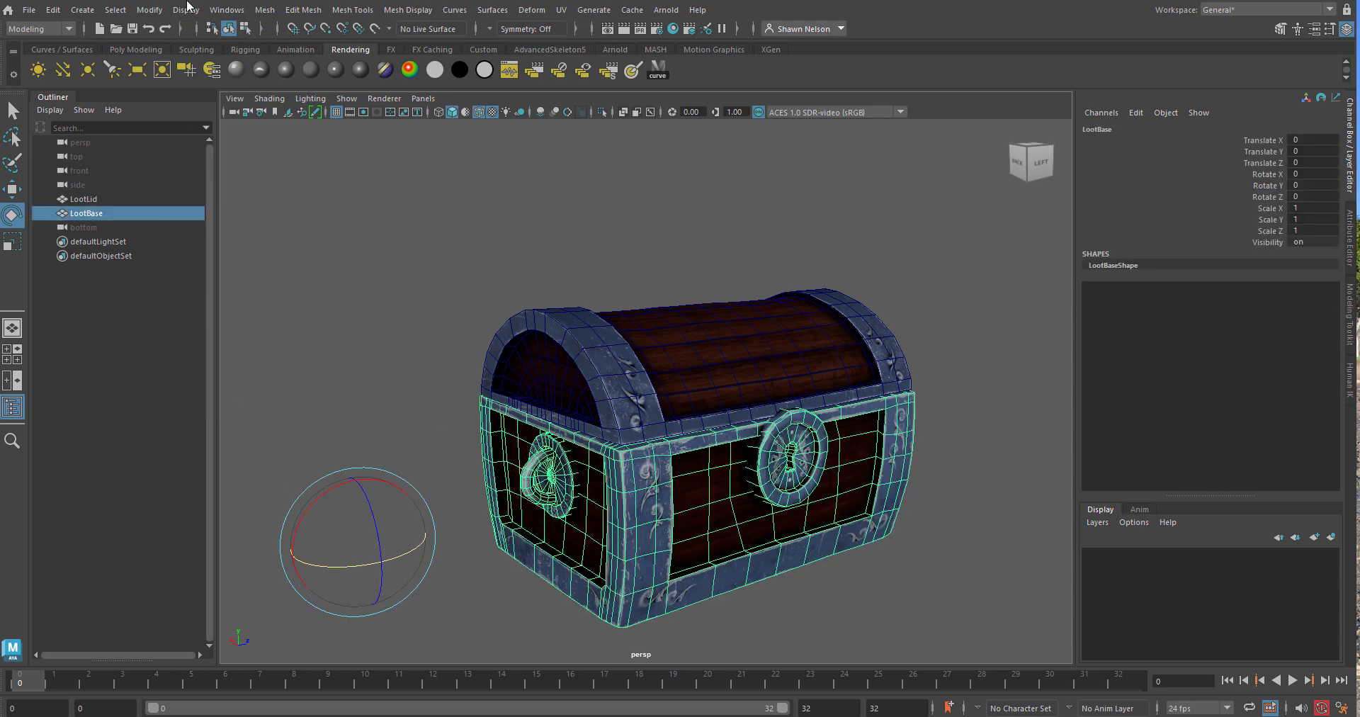
{"action": "left_click", "coordinate": [160, 12]}
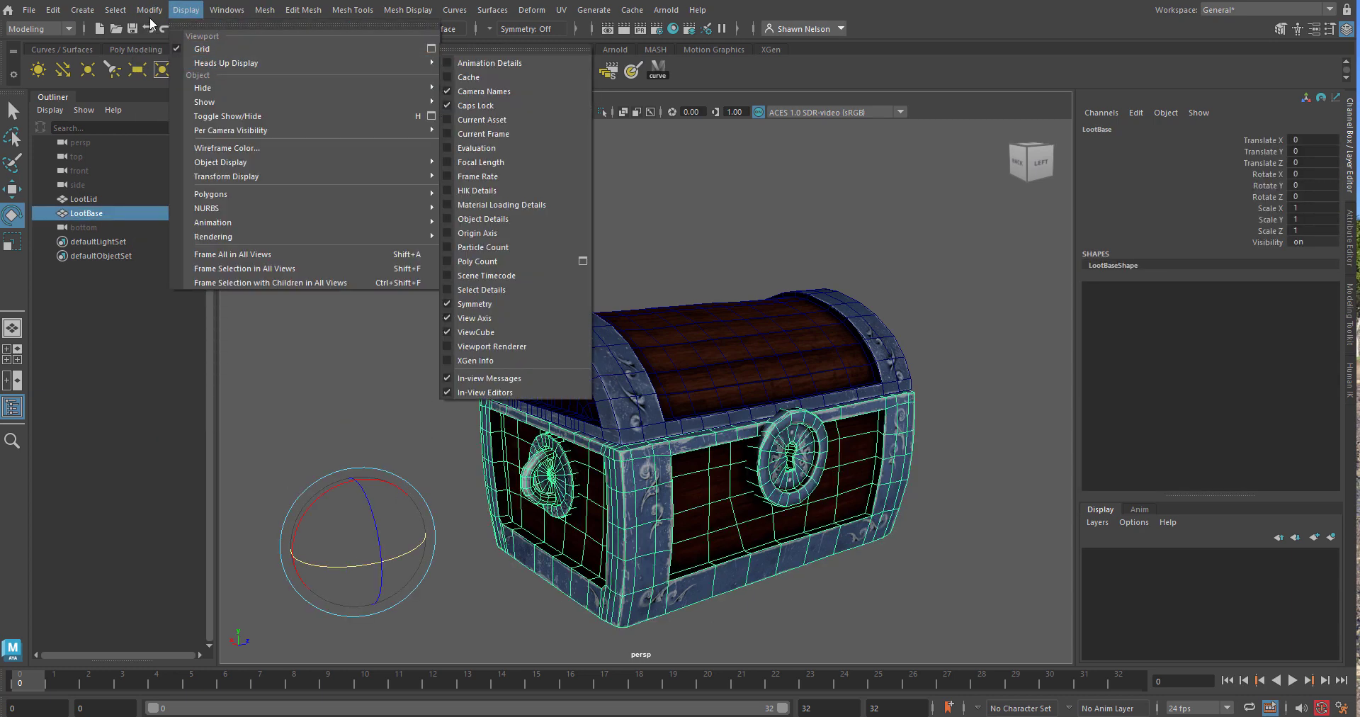
{"action": "left_click", "coordinate": [194, 119]}
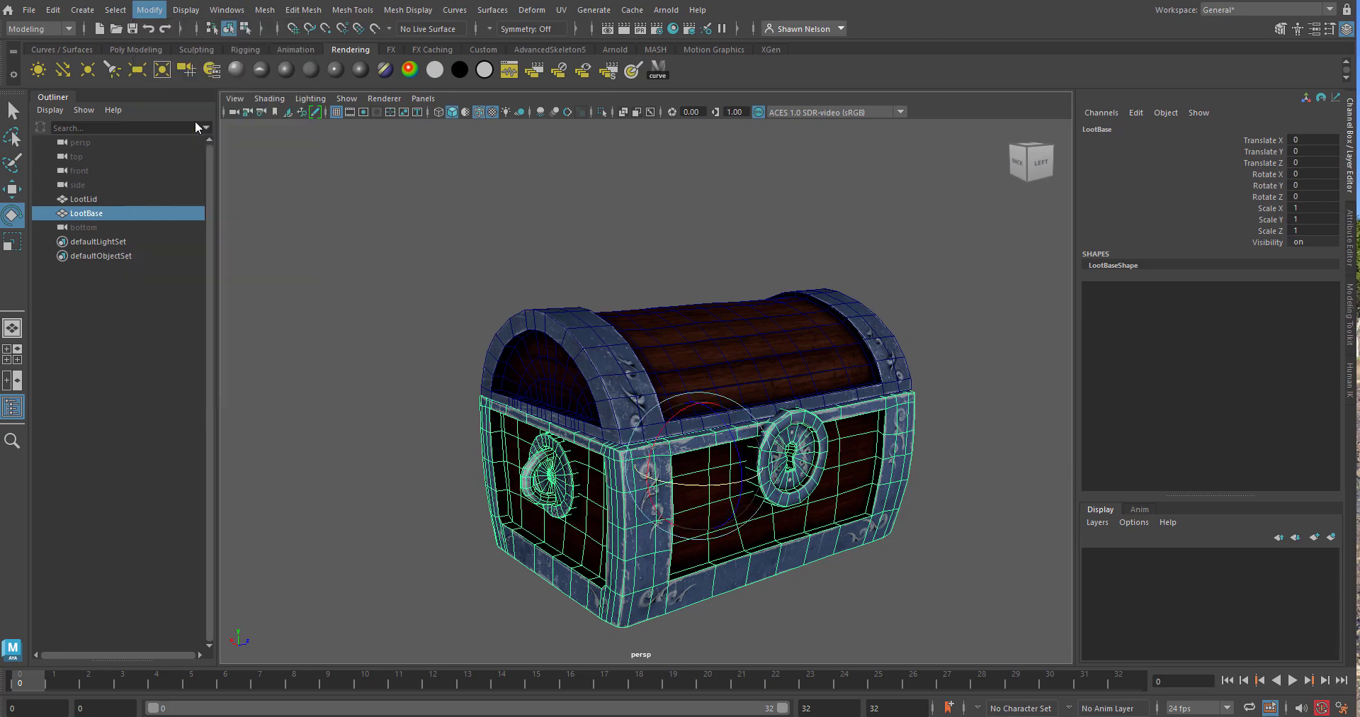
{"action": "left_click", "coordinate": [880, 639]}
{"action": "left_click", "coordinate": [662, 536]}
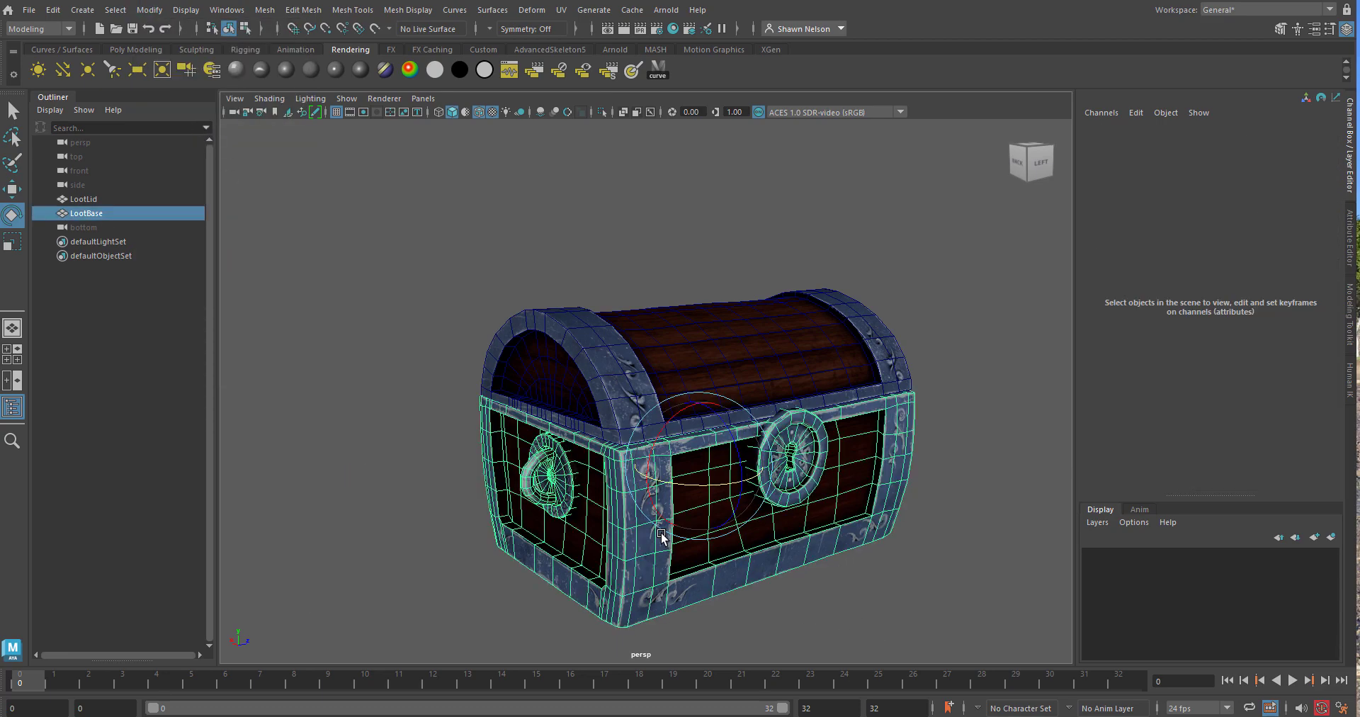
Try rotating LootBase to about -55 degrees in Rotate Y, undo the rotation and deselect the base
{"action": "left_click_drag", "start_coordinate": [692, 492], "coordinate": [648, 502]}
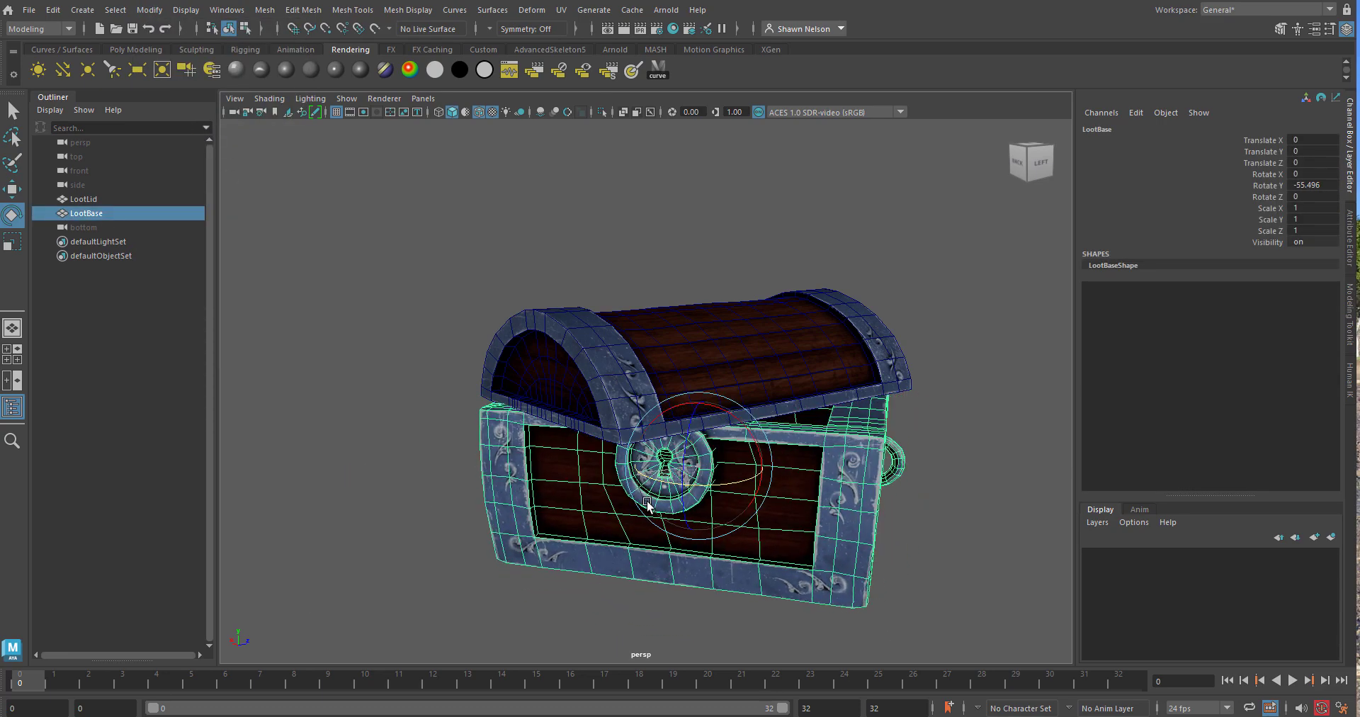
{"action": "key", "text": "ctrl+z"}
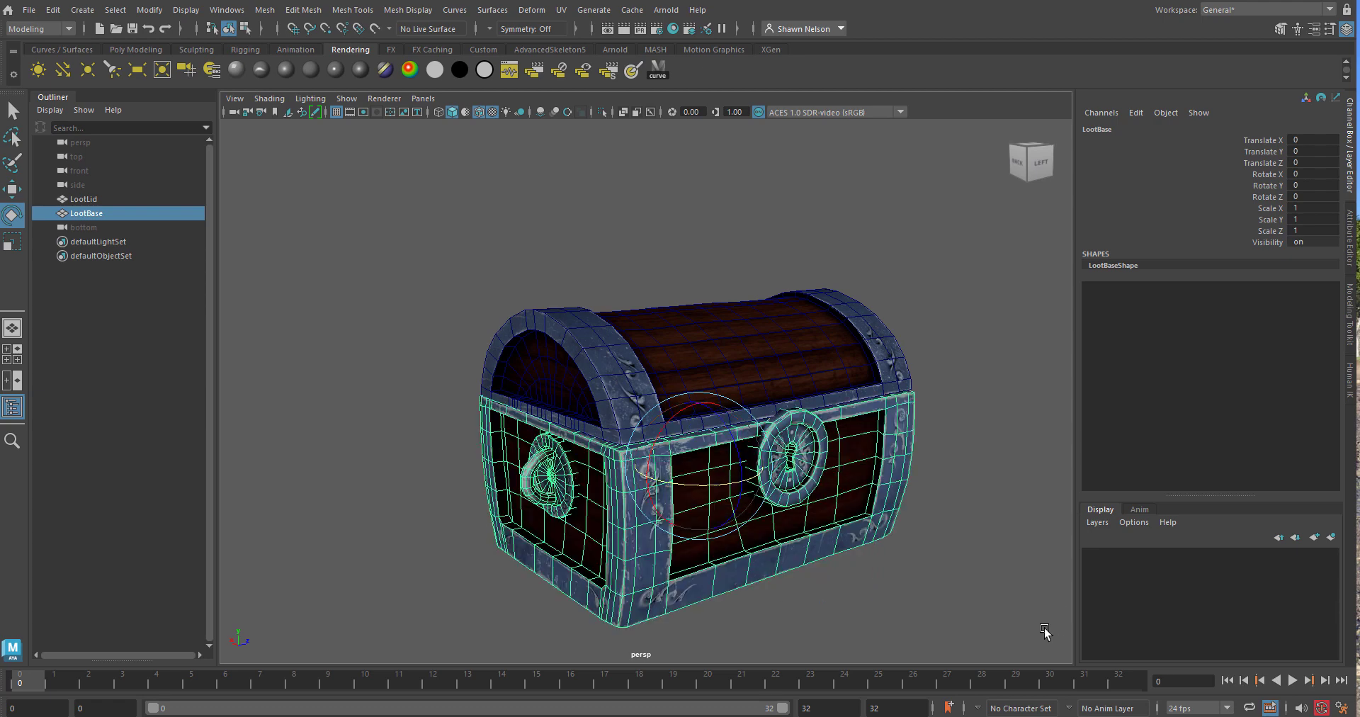
{"action": "left_click", "coordinate": [1041, 594]}
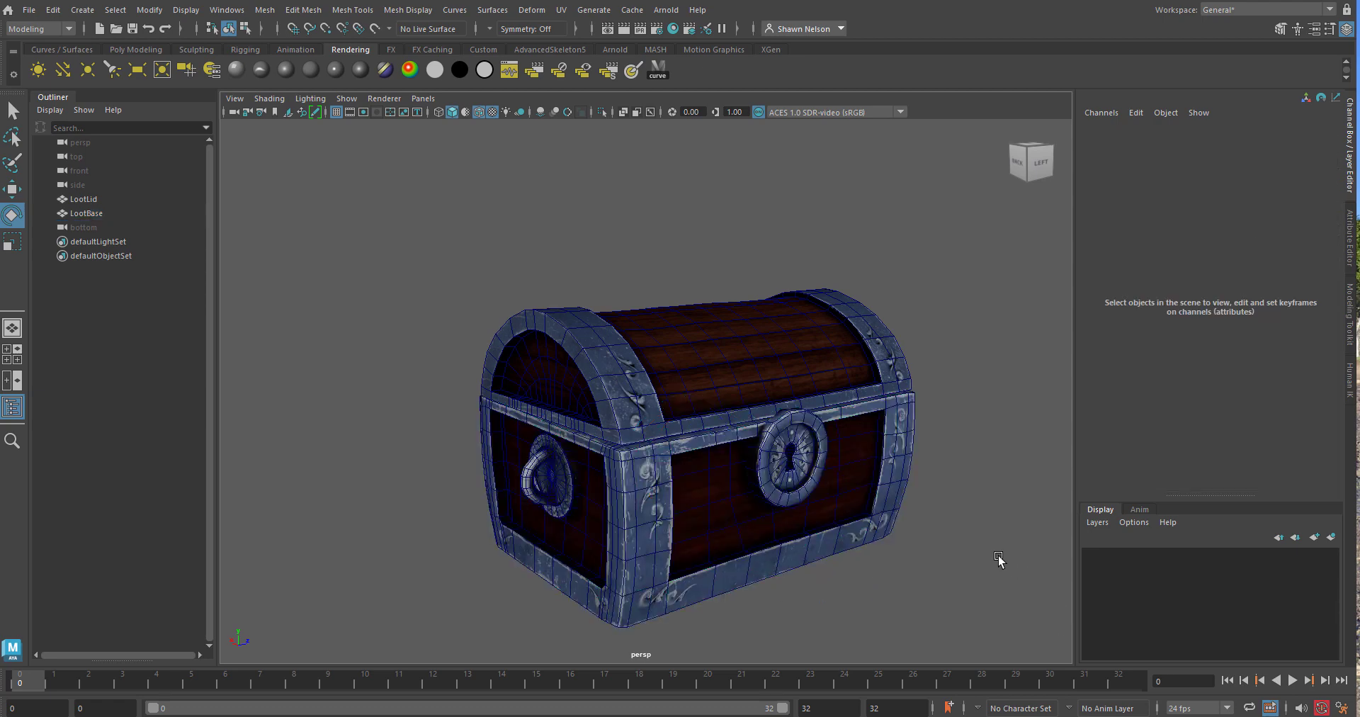
Select LootLid, try rotating it to about -67 degrees in Rotate Z, and undo the rotation
{"action": "left_click", "coordinate": [720, 384]}
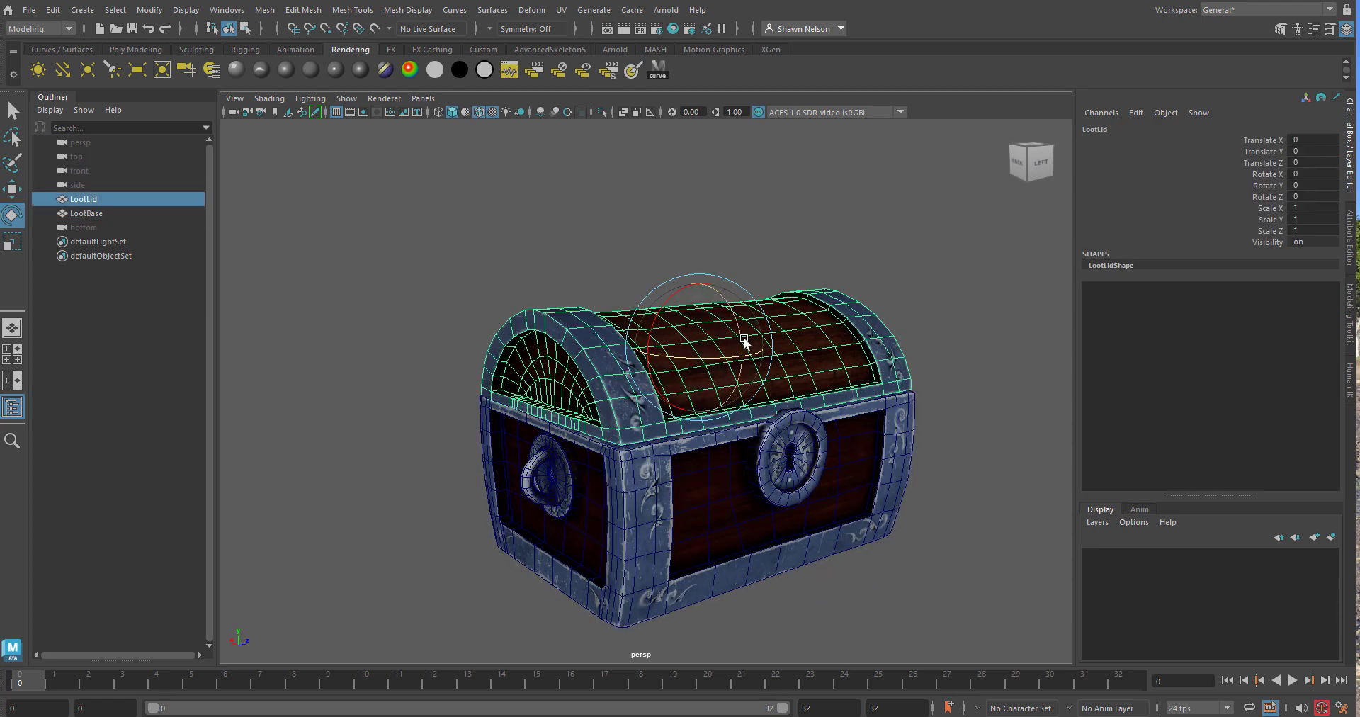
{"action": "left_click_drag", "start_coordinate": [741, 341], "coordinate": [718, 265]}
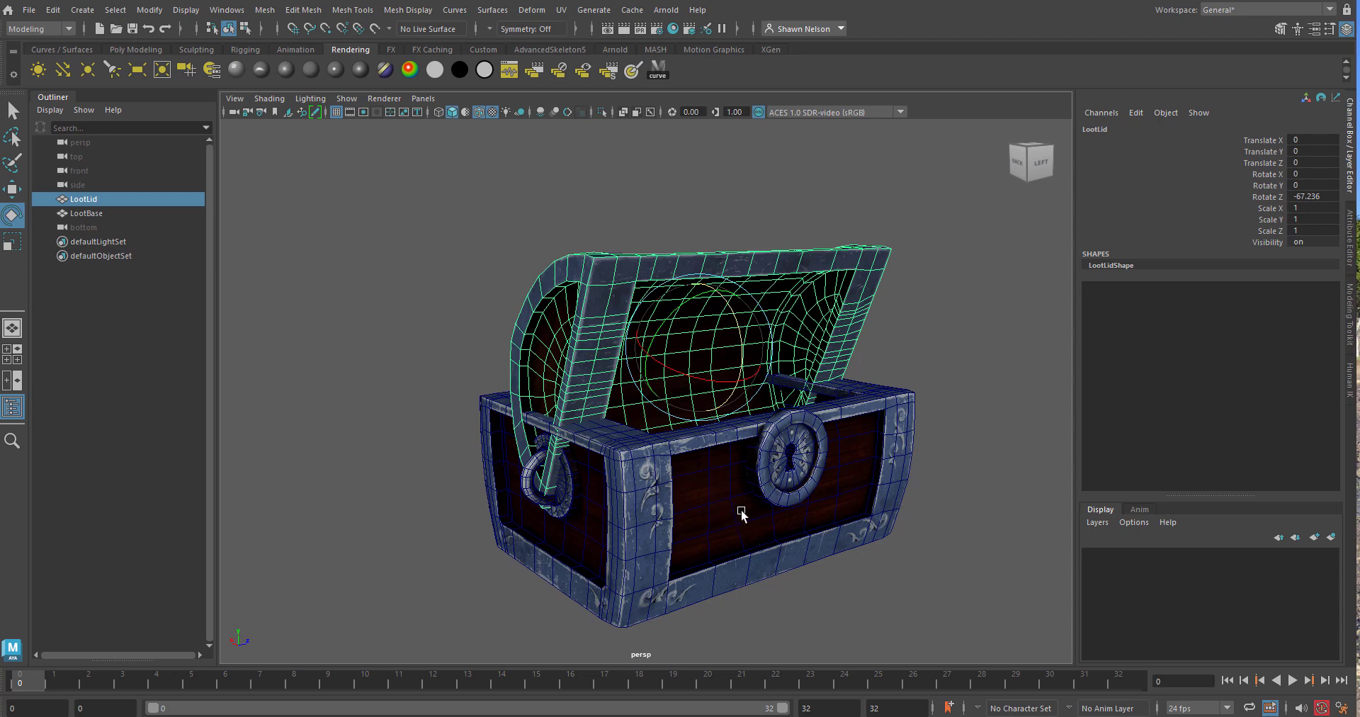
{"action": "key", "text": "ctrl+z"}
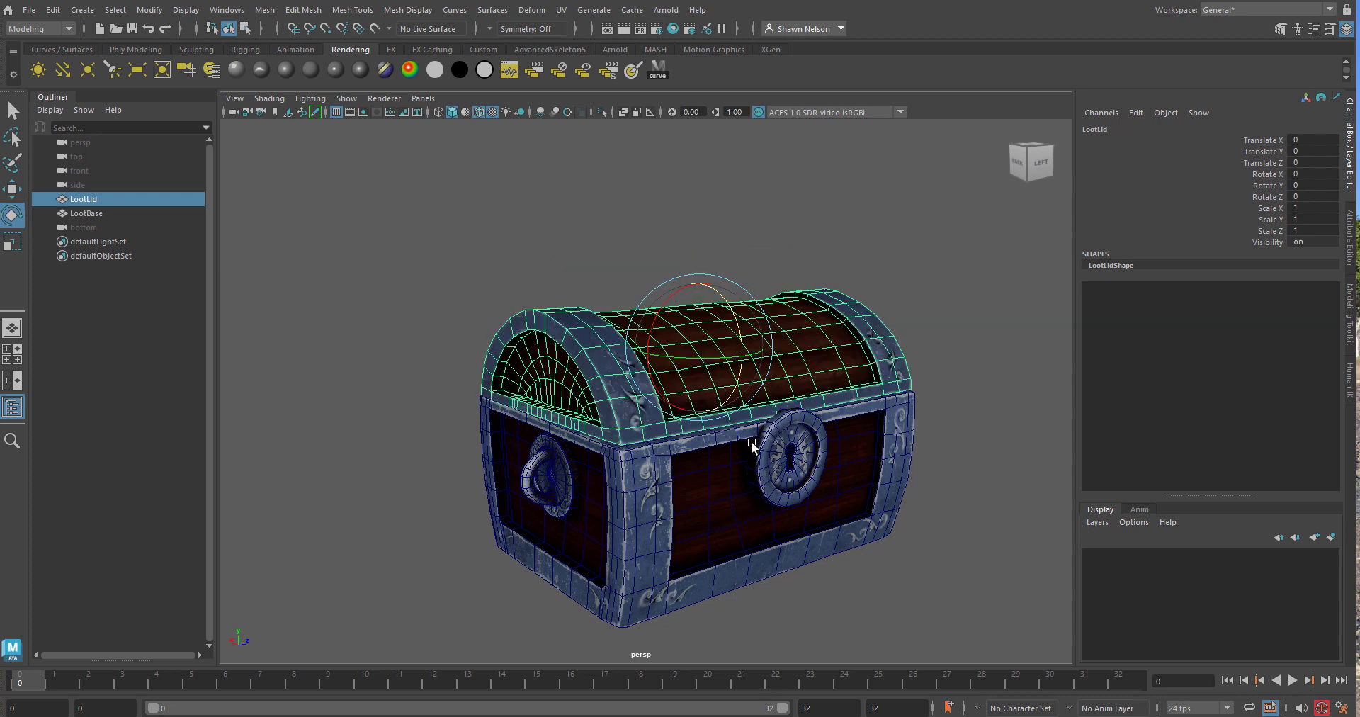
In the side view, try rotating the lid to about 63 degrees in Rotate Z and reset Rotate Z to 0
{"action": "key", "text": "space"}
{"action": "left_click_drag", "start_coordinate": [752, 445], "coordinate": [814, 440]}
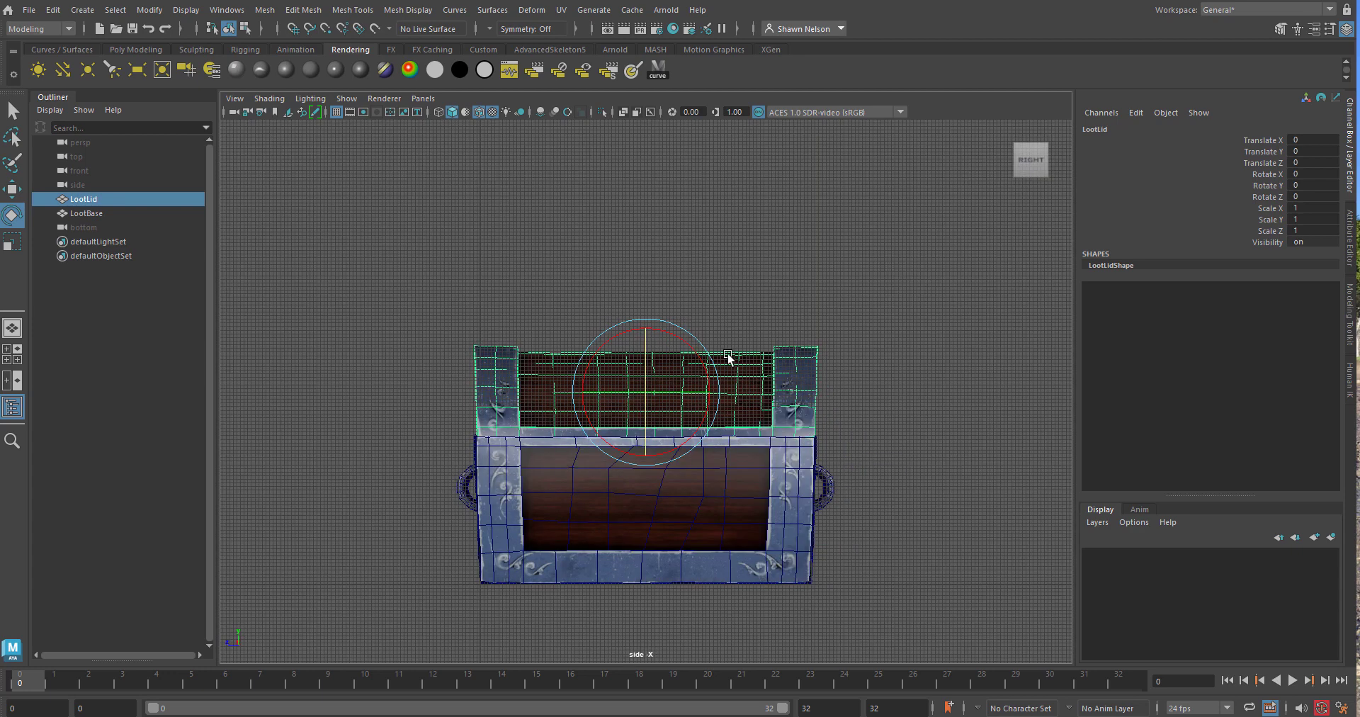
{"action": "left_click_drag", "start_coordinate": [658, 377], "coordinate": [635, 325]}
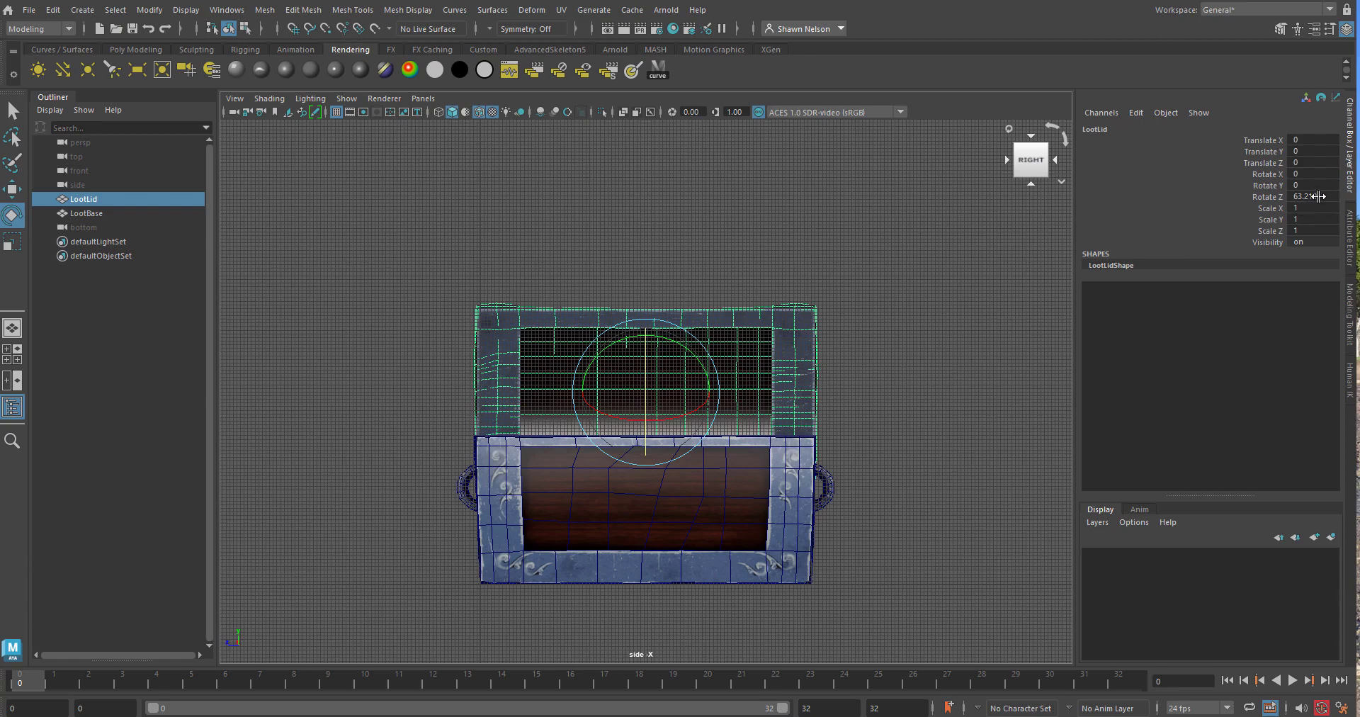
{"action": "left_click", "coordinate": [1318, 196]}
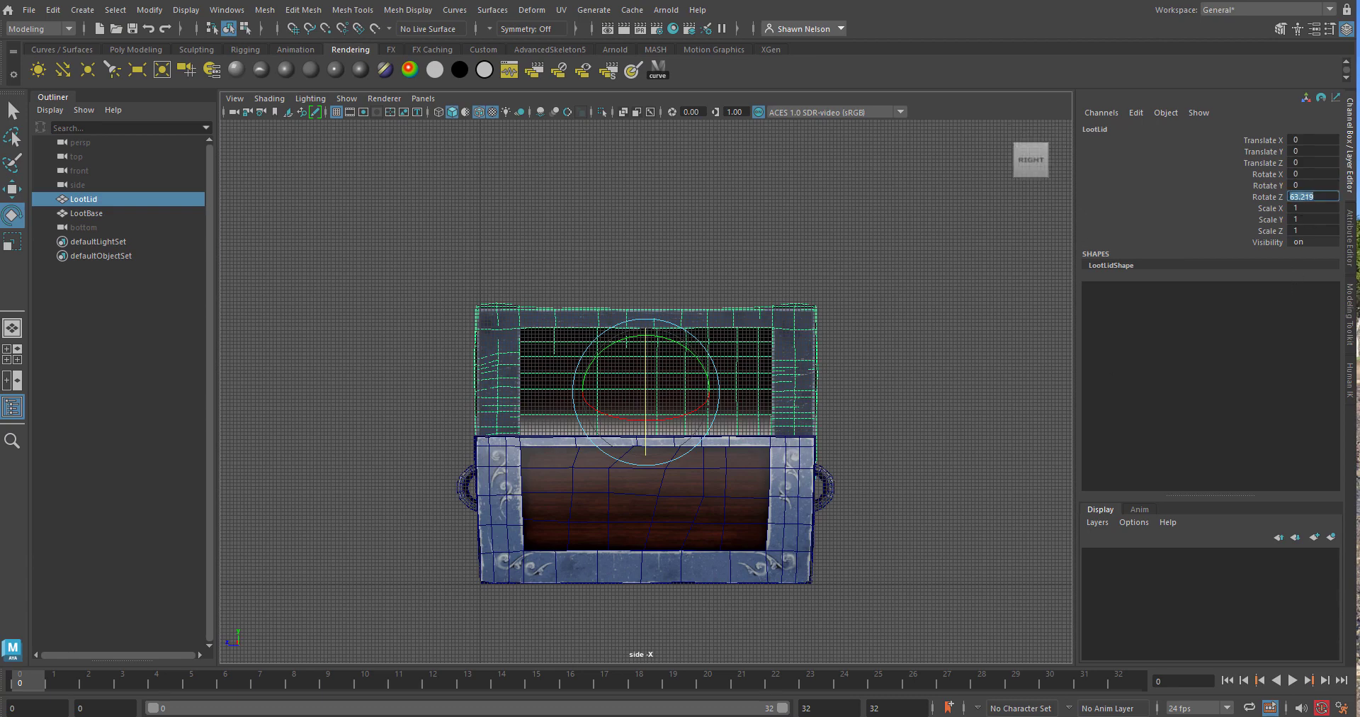
{"action": "type", "text": "0"}
{"action": "key", "text": "Return"}
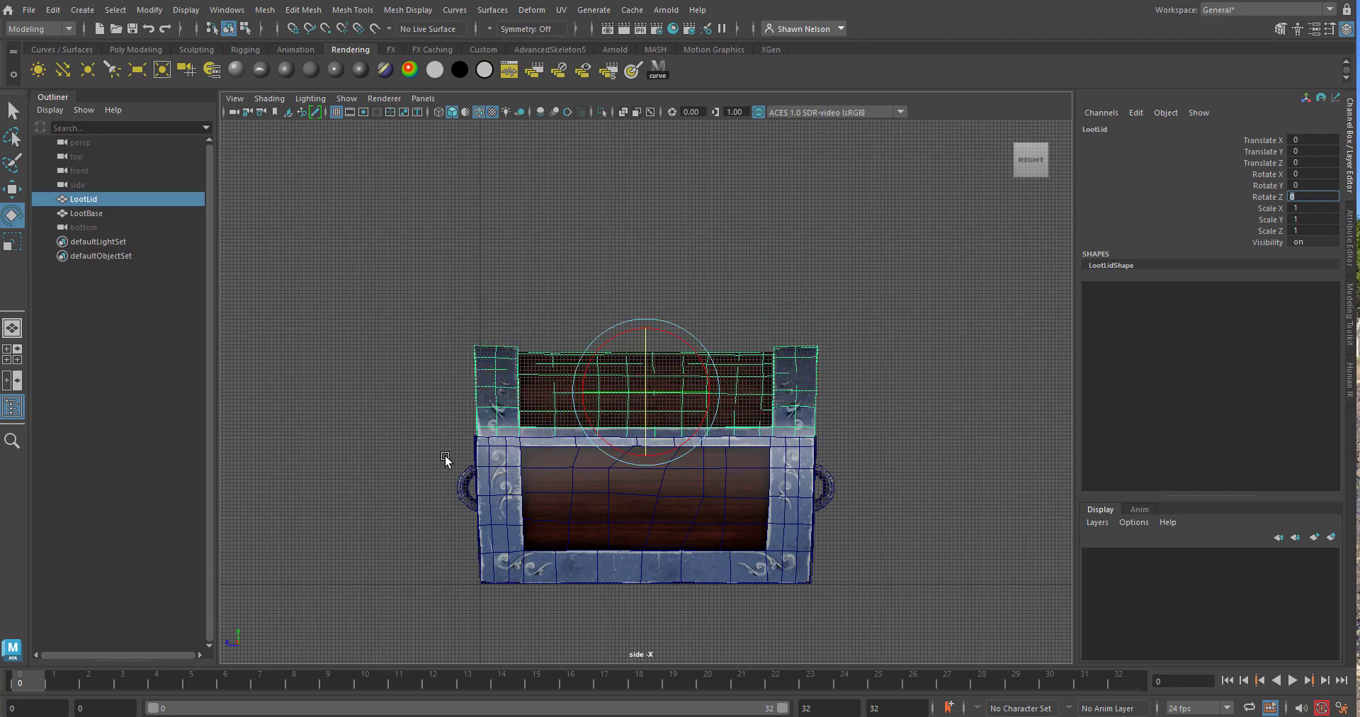
Switch to the front view with the whole chest framed and check which side of the base carries the lock
{"action": "left_click_drag", "start_coordinate": [469, 432], "coordinate": [658, 486], "text": "alt"}
{"action": "key", "text": "space"}
{"action": "key", "text": "space"}
{"action": "scroll", "coordinate": [650, 227], "scroll_direction": "down", "scroll_amount": 3}
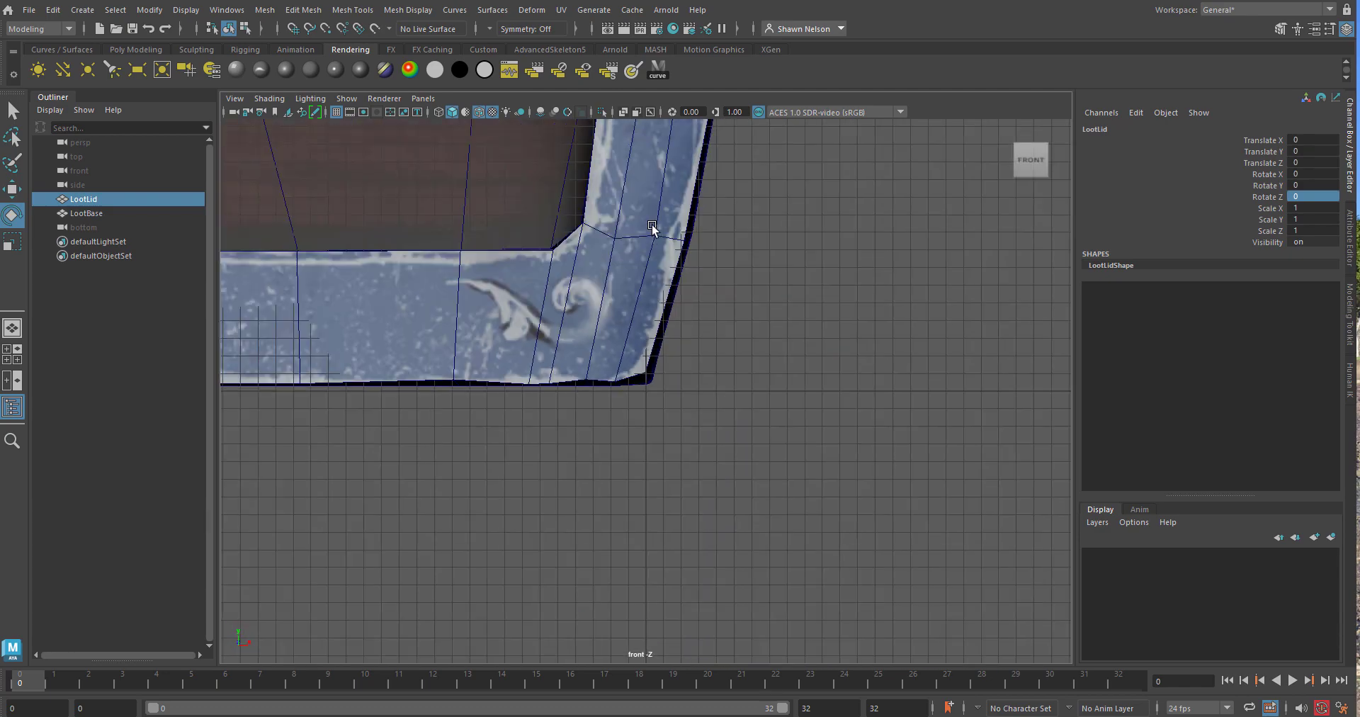
{"action": "scroll", "coordinate": [640, 259], "scroll_direction": "down", "scroll_amount": 4}
{"action": "middle_click_drag", "start_coordinate": [705, 265], "coordinate": [768, 386], "text": "alt"}
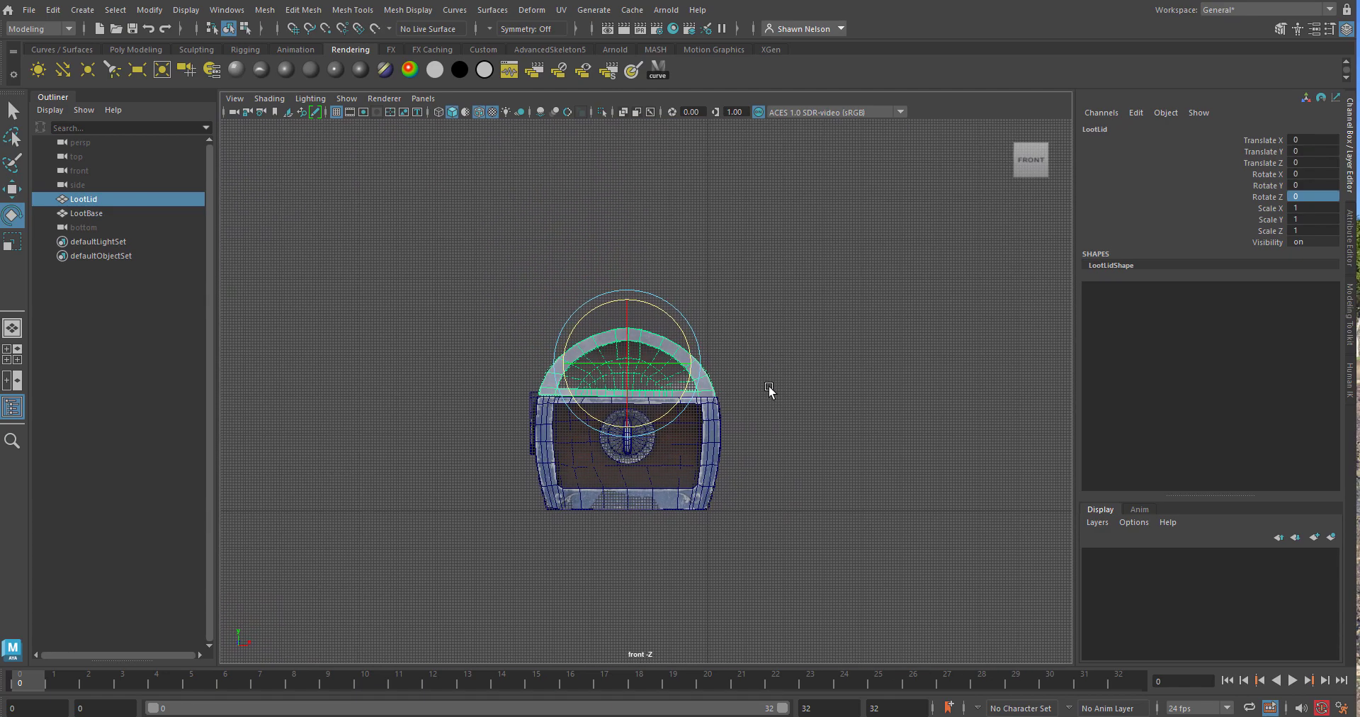
{"action": "left_click", "coordinate": [531, 447]}
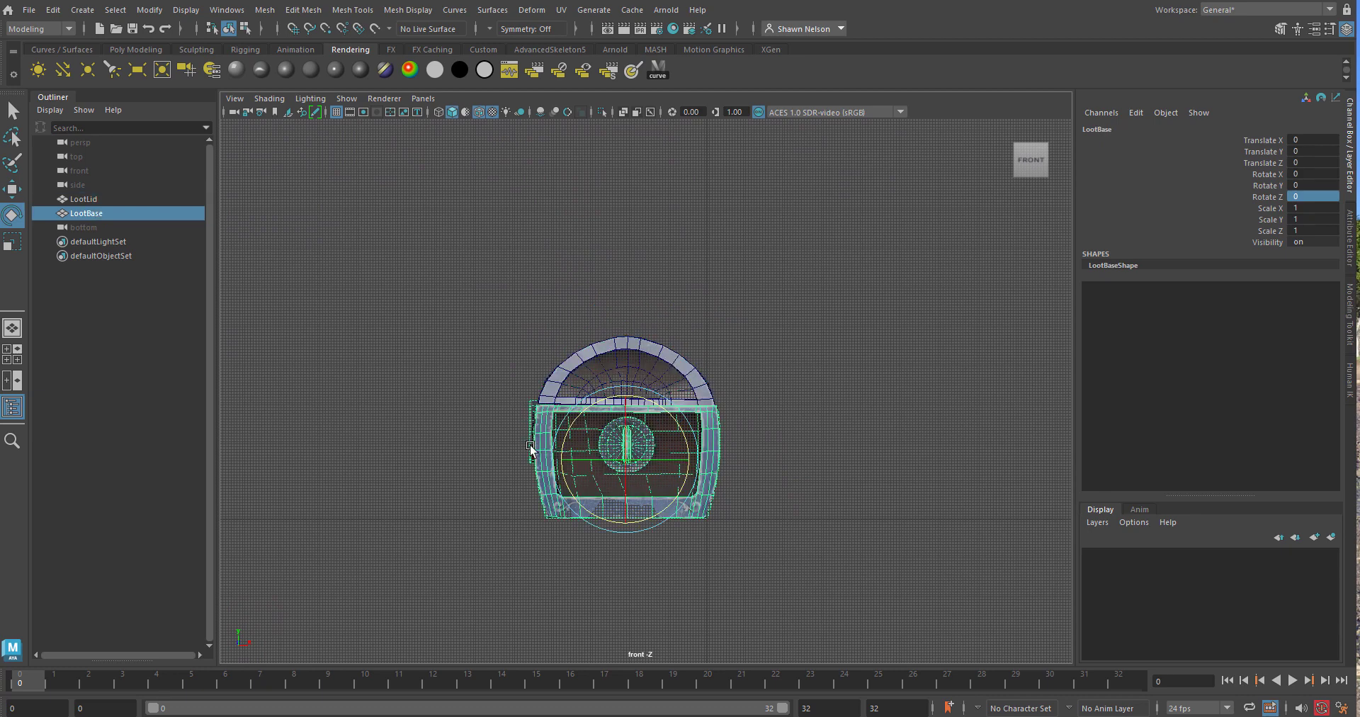
{"action": "left_click", "coordinate": [764, 479]}
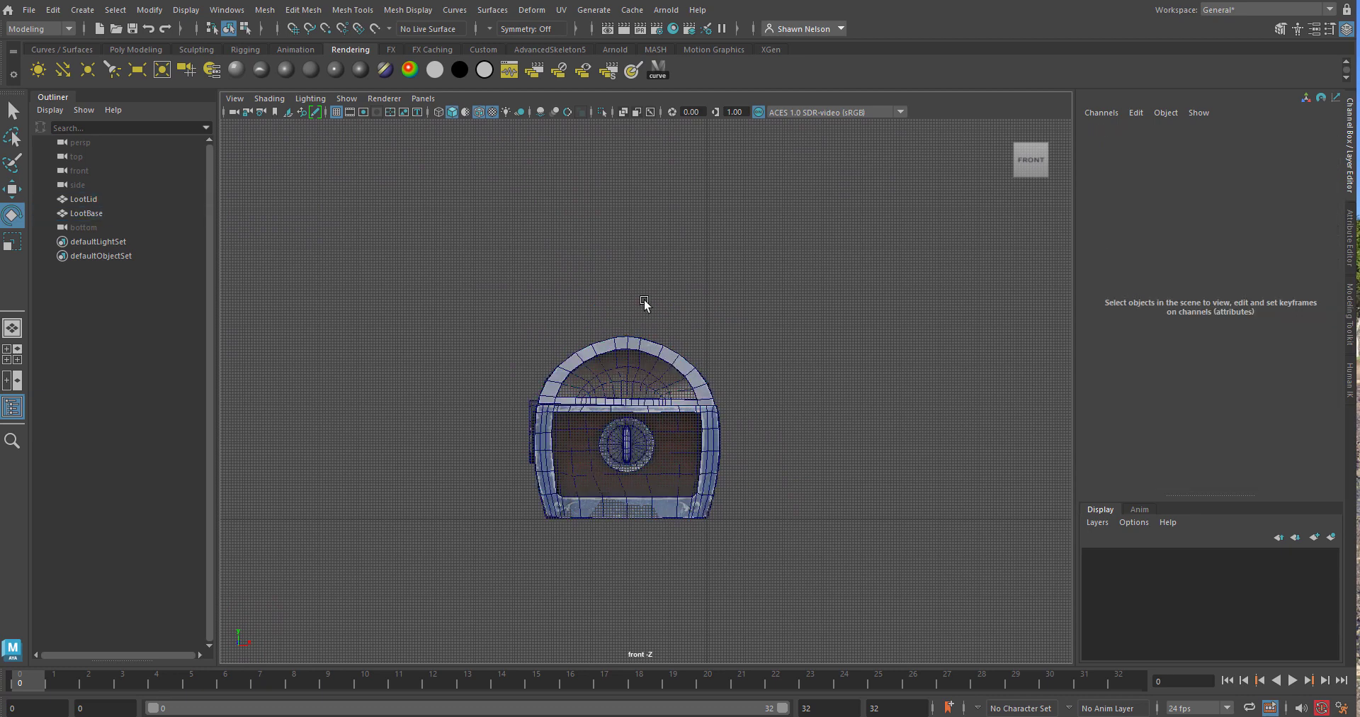
Select the lid and level it over the base with about 0.73 degrees in Rotate Z and about 0.39 in Translate Y
{"action": "left_click_drag", "start_coordinate": [641, 296], "coordinate": [647, 357]}
{"action": "scroll", "coordinate": [702, 375], "scroll_direction": "up", "scroll_amount": 6}
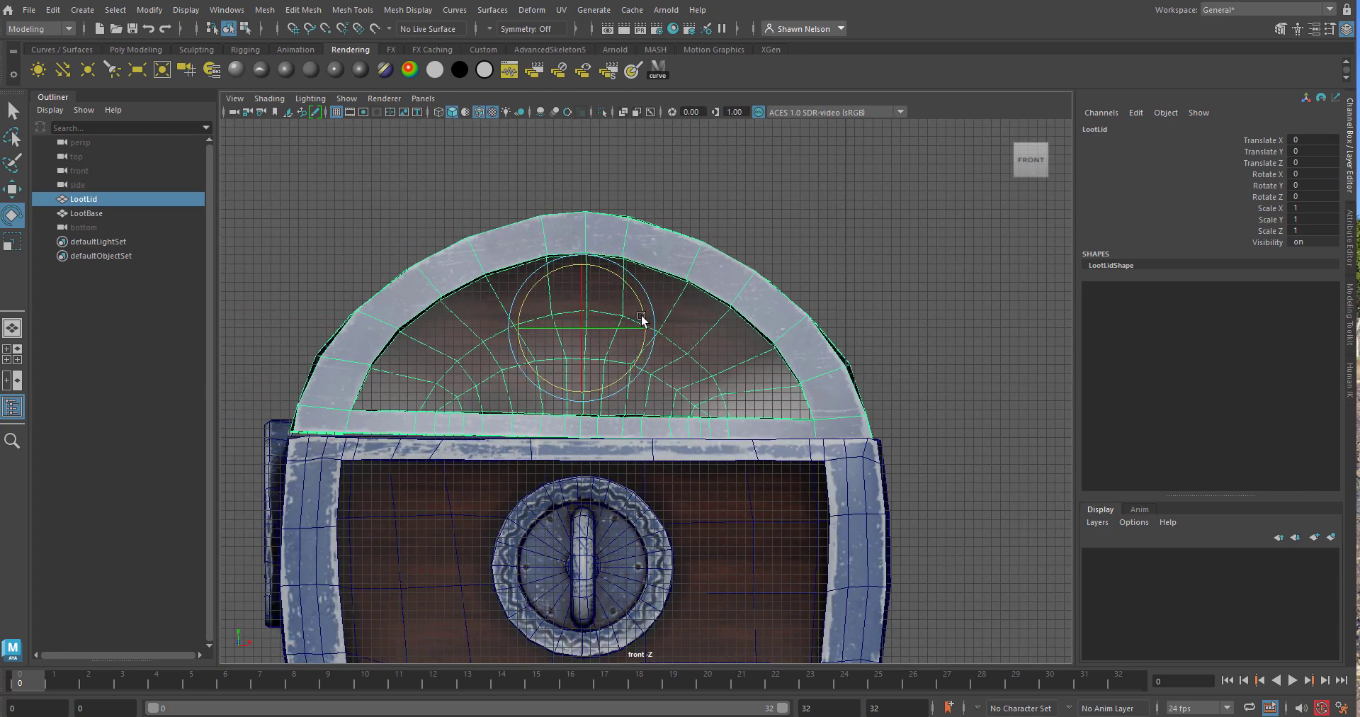
{"action": "left_click_drag", "start_coordinate": [643, 315], "coordinate": [636, 316]}
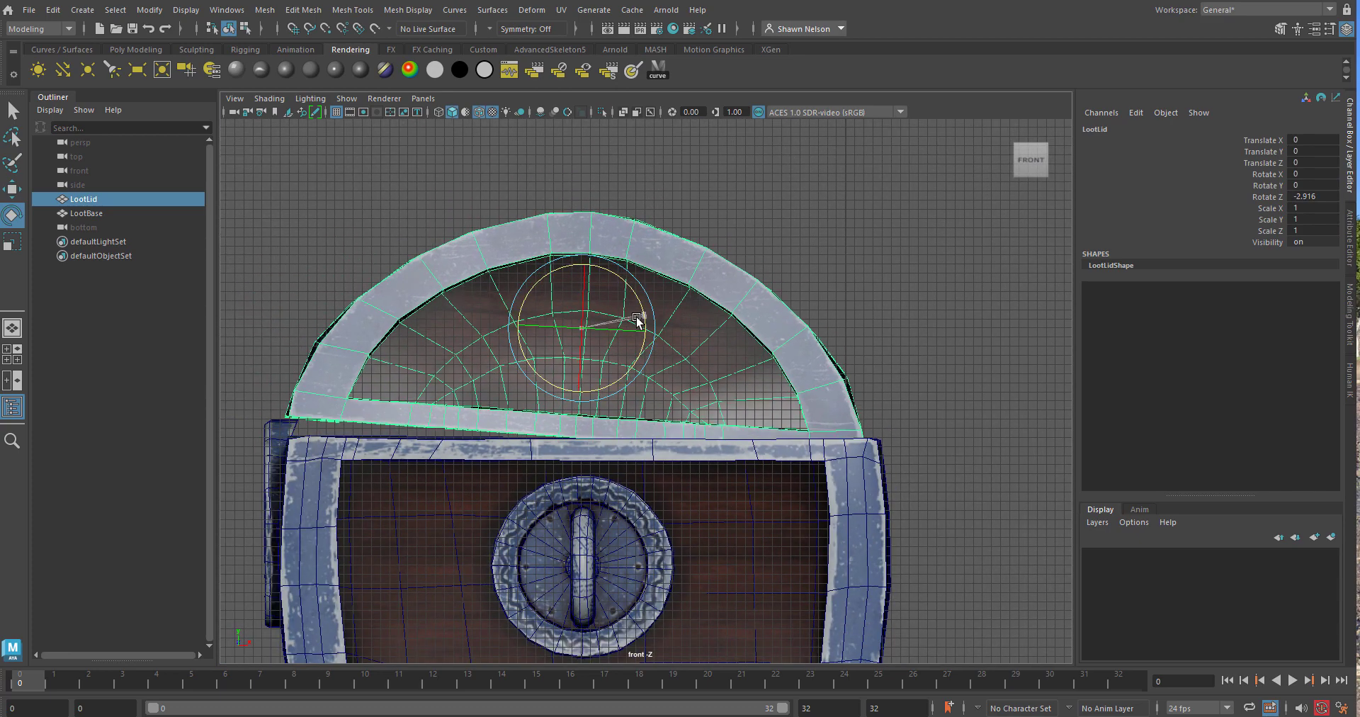
{"action": "key", "text": "ctrl+z"}
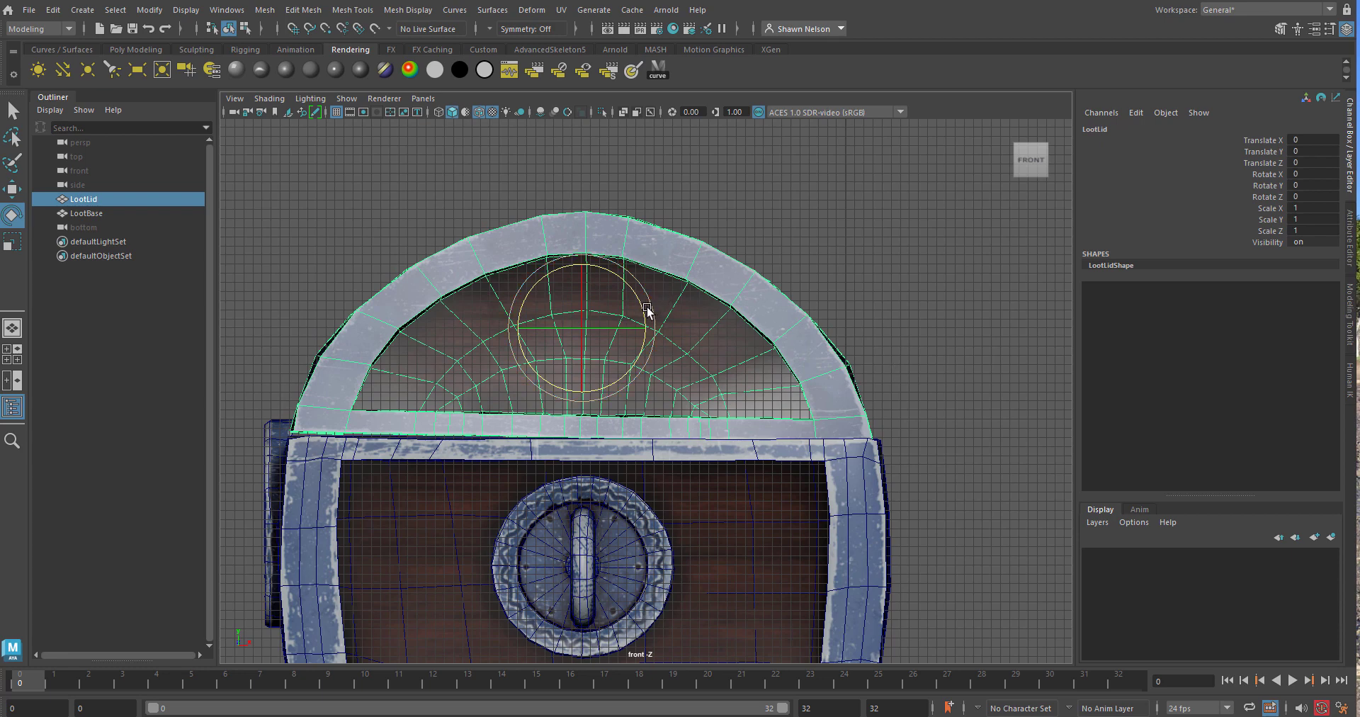
{"action": "left_click_drag", "start_coordinate": [648, 305], "coordinate": [570, 296]}
{"action": "key", "text": "w"}
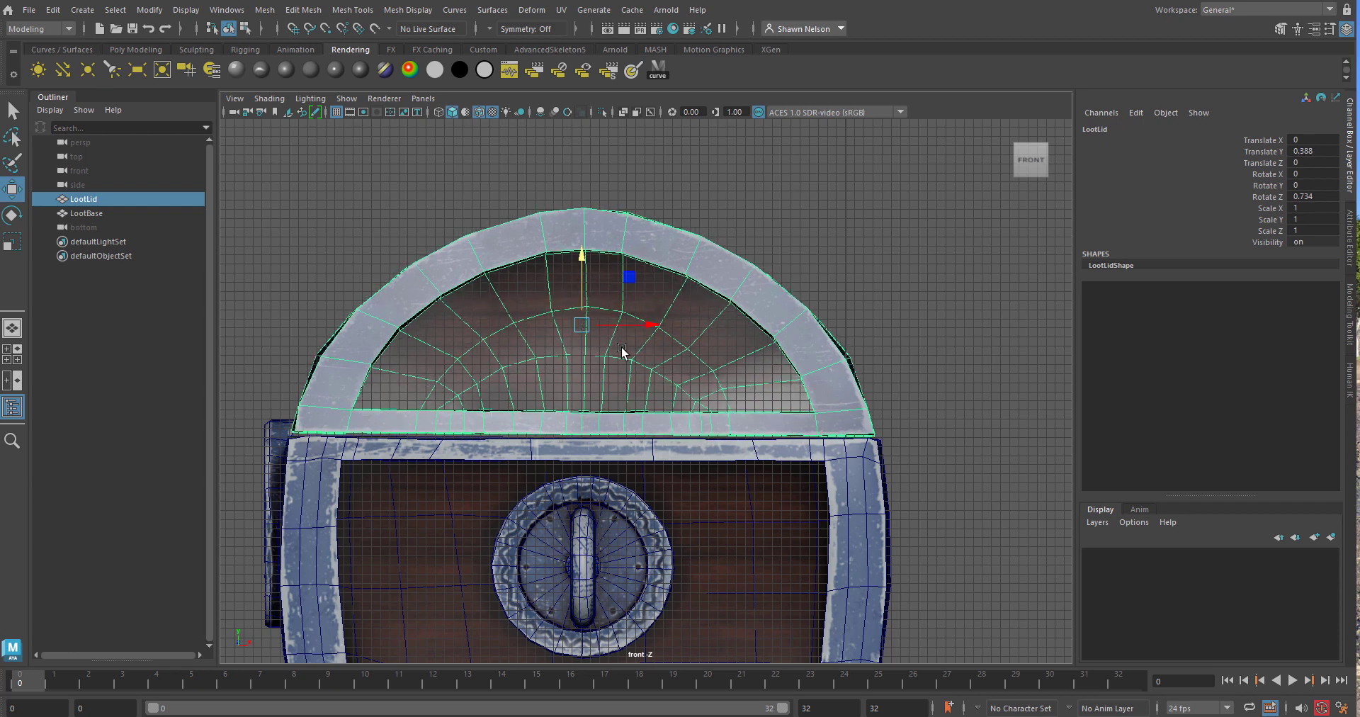
In wireframe display, raise the lid to about 0.46 in Translate Y and freeze its transformations
{"action": "key", "text": "4"}
{"action": "scroll", "coordinate": [617, 425], "scroll_direction": "up", "scroll_amount": 5}
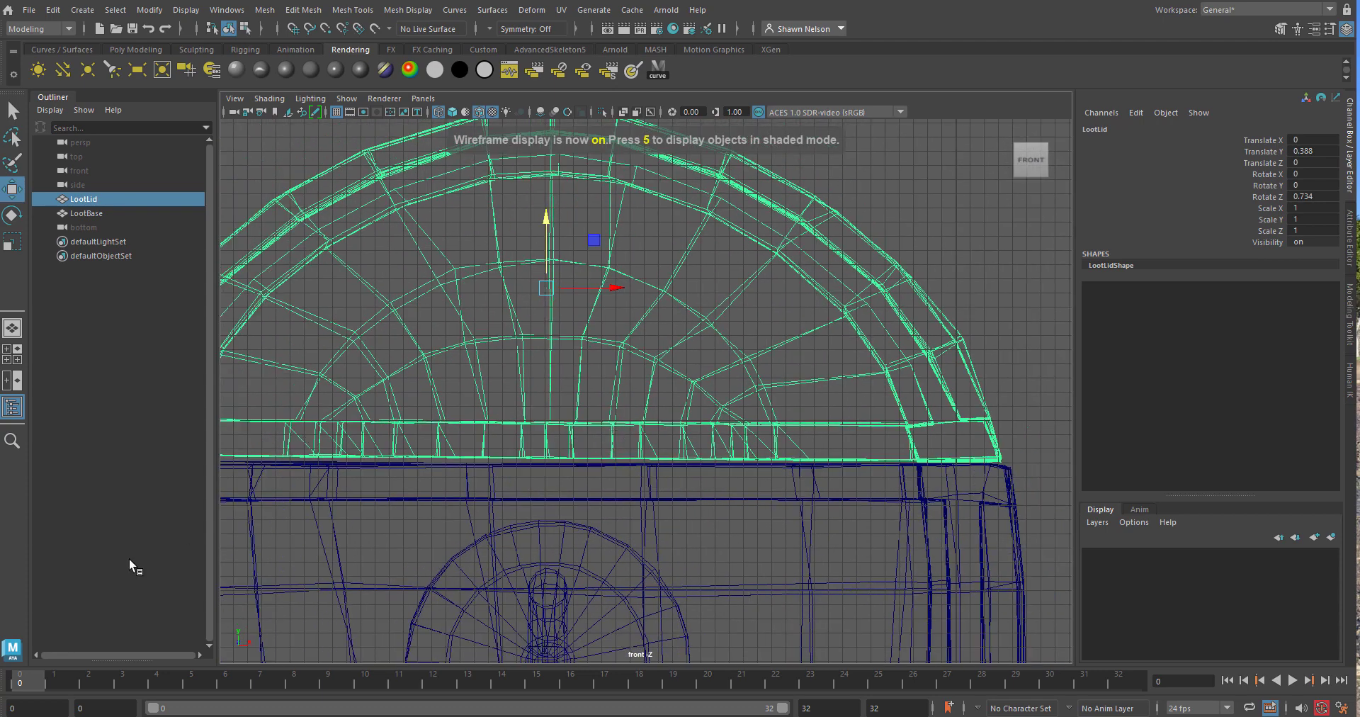
{"action": "scroll", "coordinate": [352, 511], "scroll_direction": "down", "scroll_amount": 3}
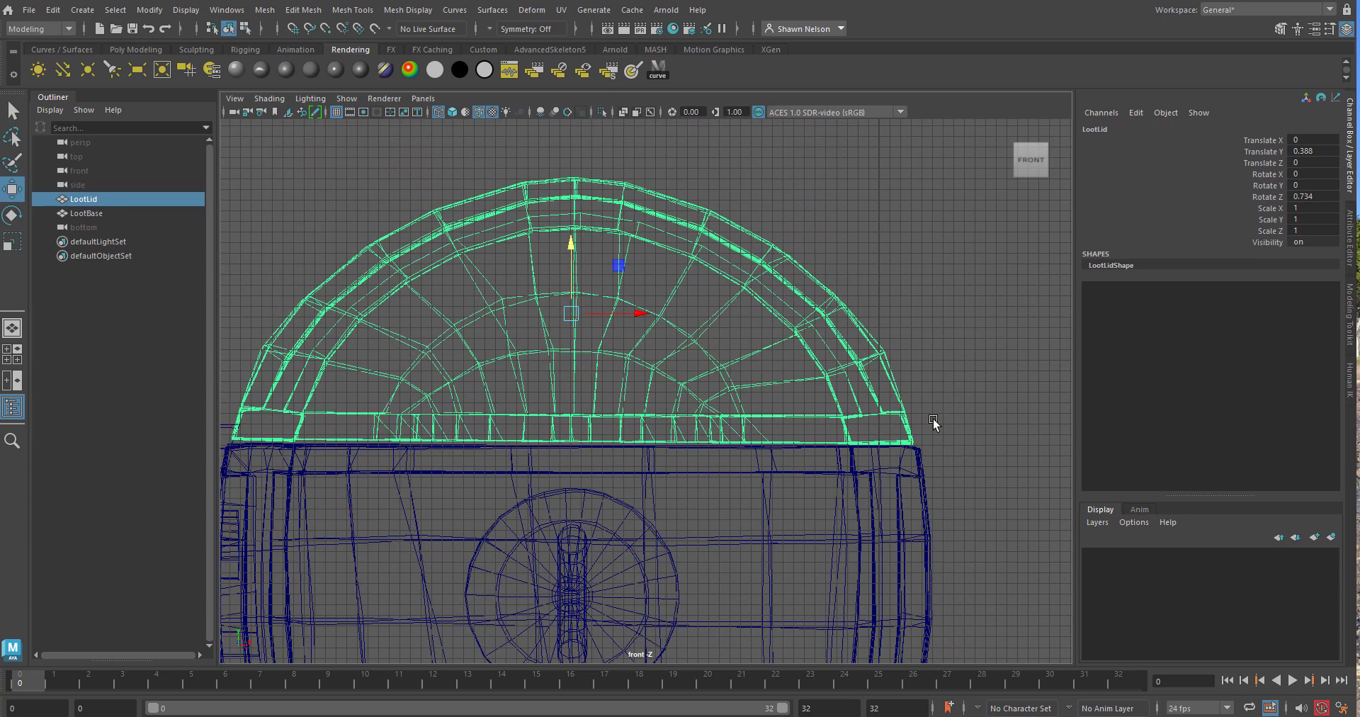
{"action": "left_click_drag", "start_coordinate": [569, 249], "coordinate": [601, 272]}
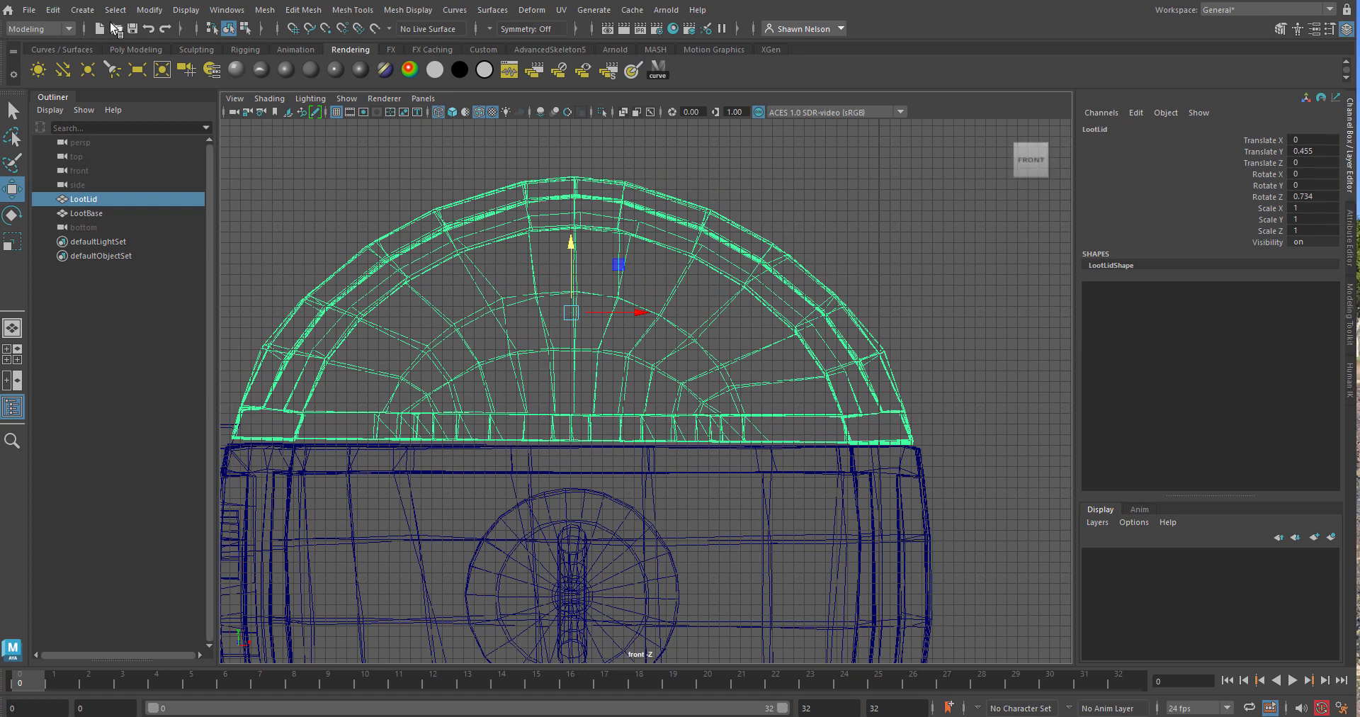
{"action": "left_click", "coordinate": [148, 10]}
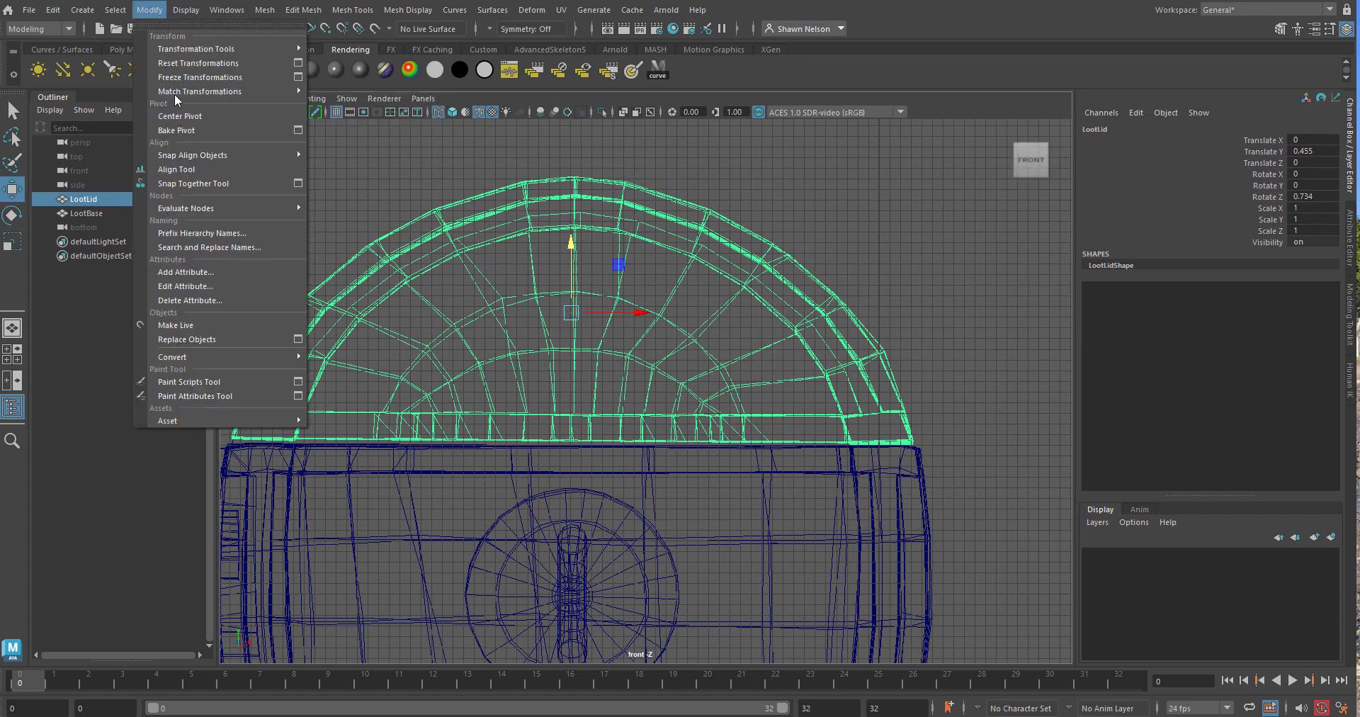
{"action": "left_click", "coordinate": [199, 77]}
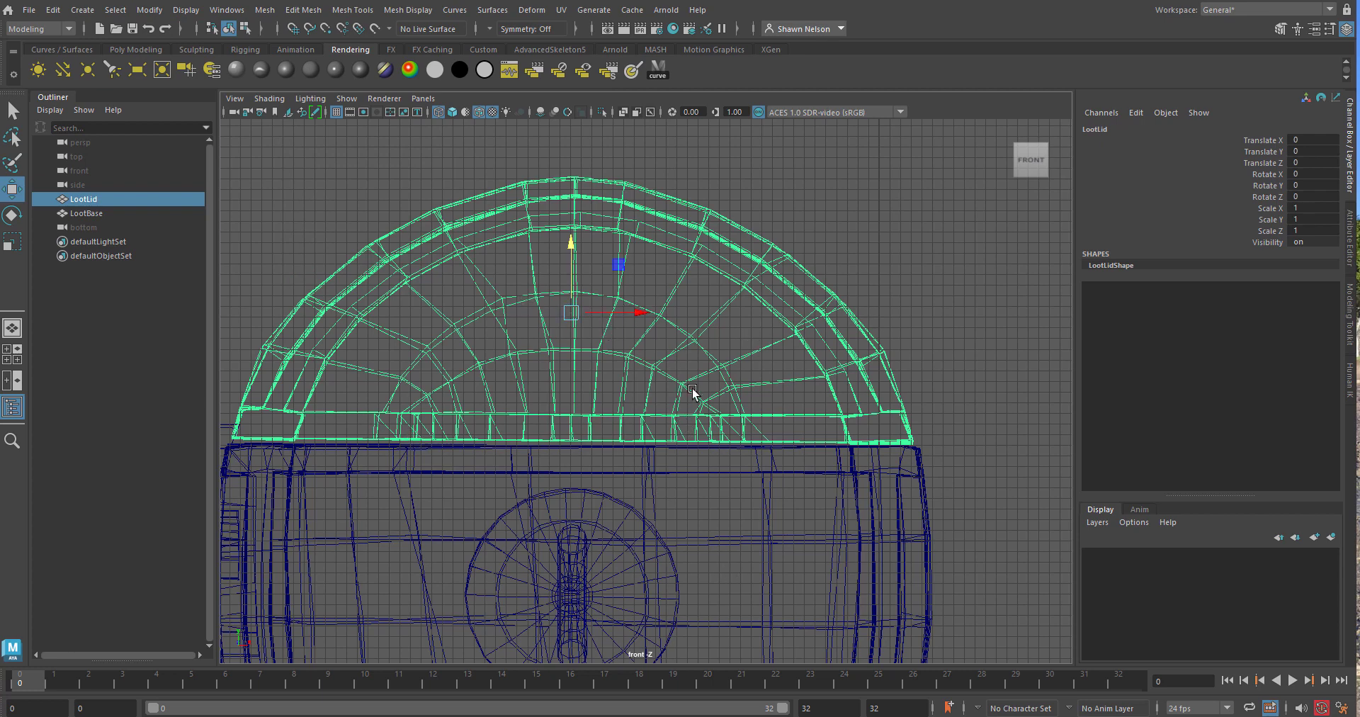
Move the lid's pivot to its lower back corner where it meets the base, and reselect the lid to check it
{"action": "key", "text": "d"}
{"action": "left_click_drag", "start_coordinate": [630, 312], "coordinate": [963, 314]}
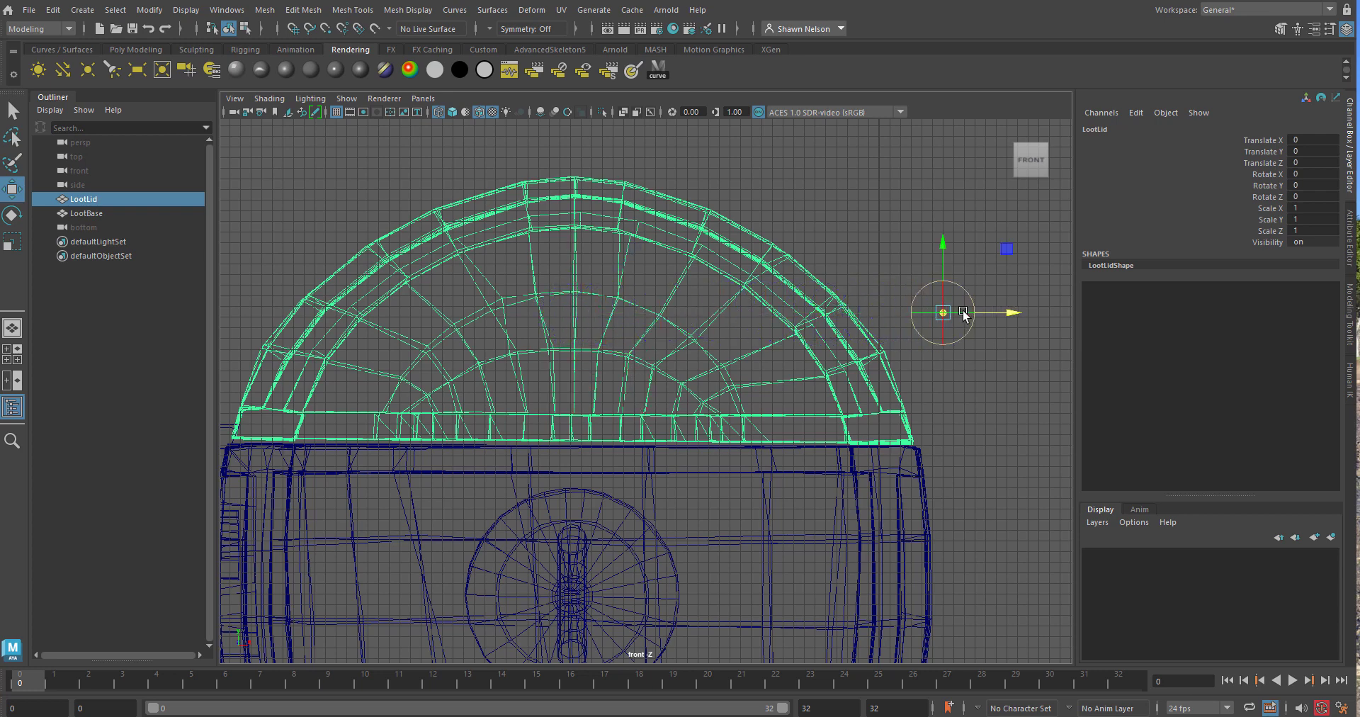
{"action": "left_click_drag", "start_coordinate": [943, 264], "coordinate": [955, 395]}
{"action": "left_click_drag", "start_coordinate": [990, 446], "coordinate": [959, 439]}
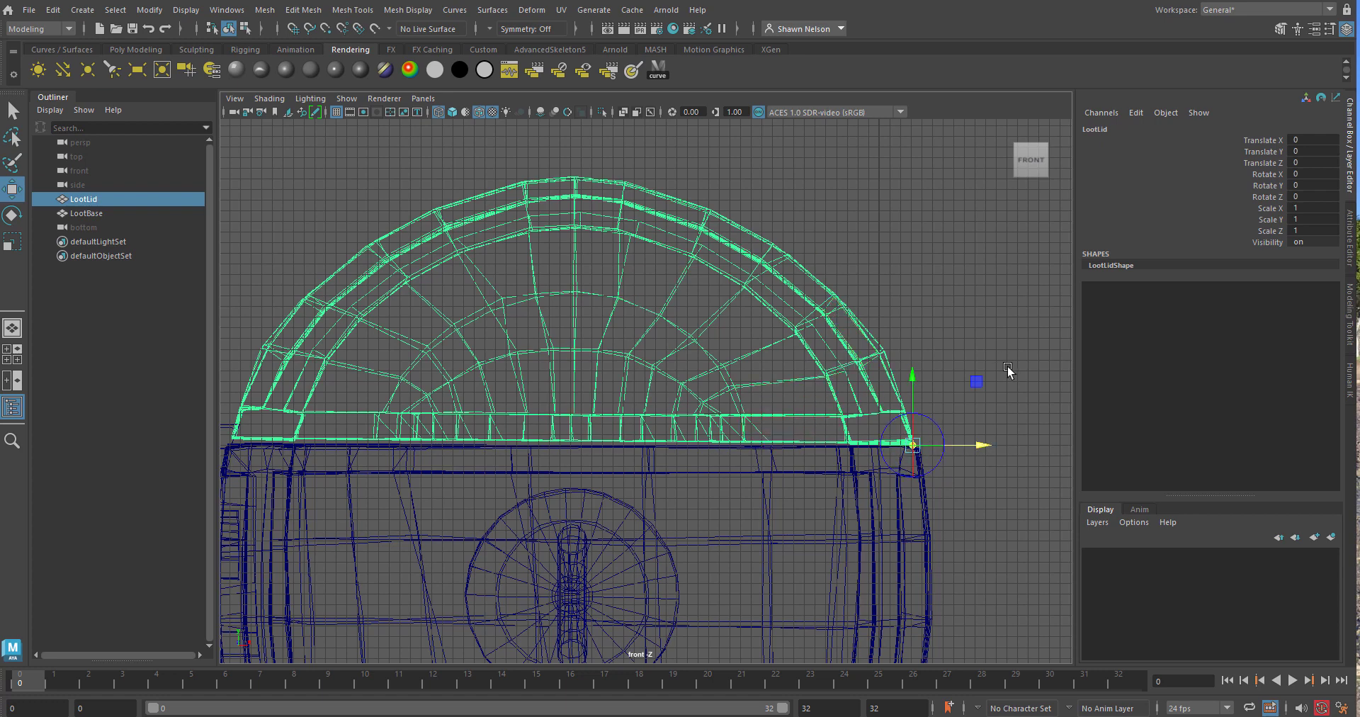
{"action": "left_click", "coordinate": [973, 307]}
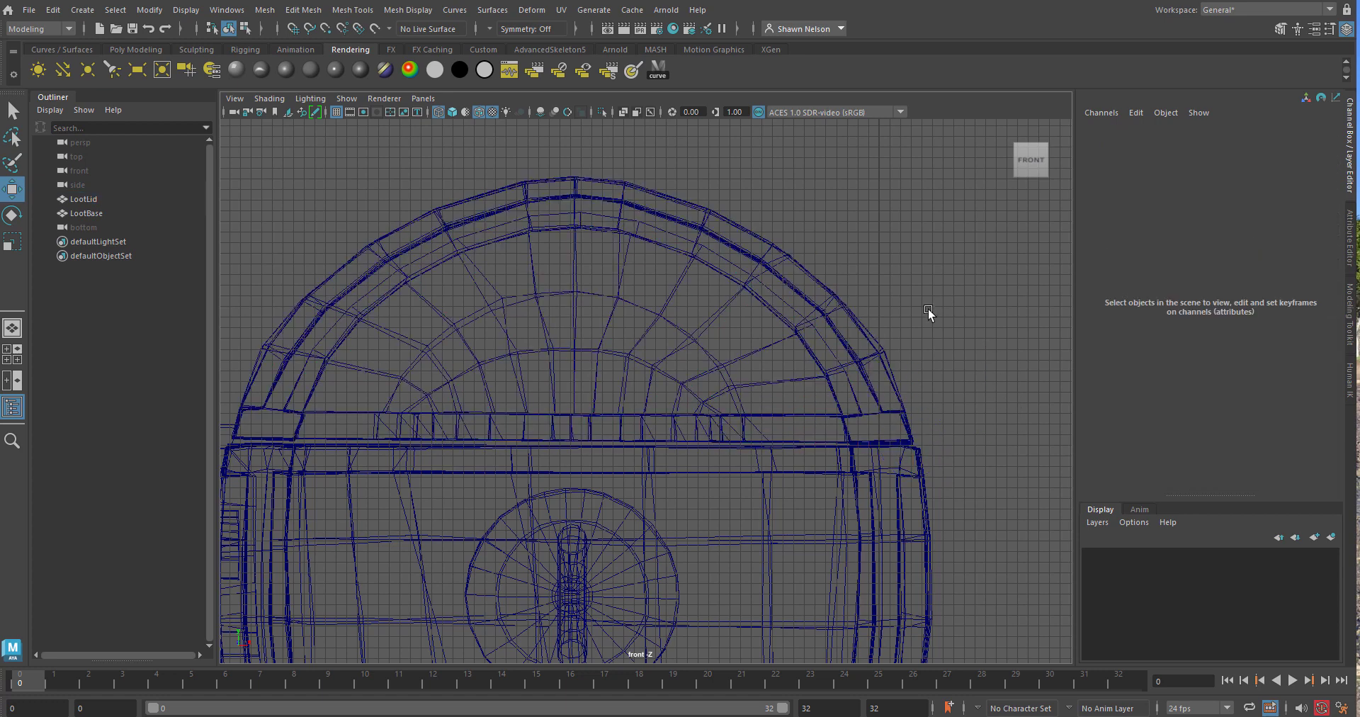
{"action": "left_click", "coordinate": [811, 308]}
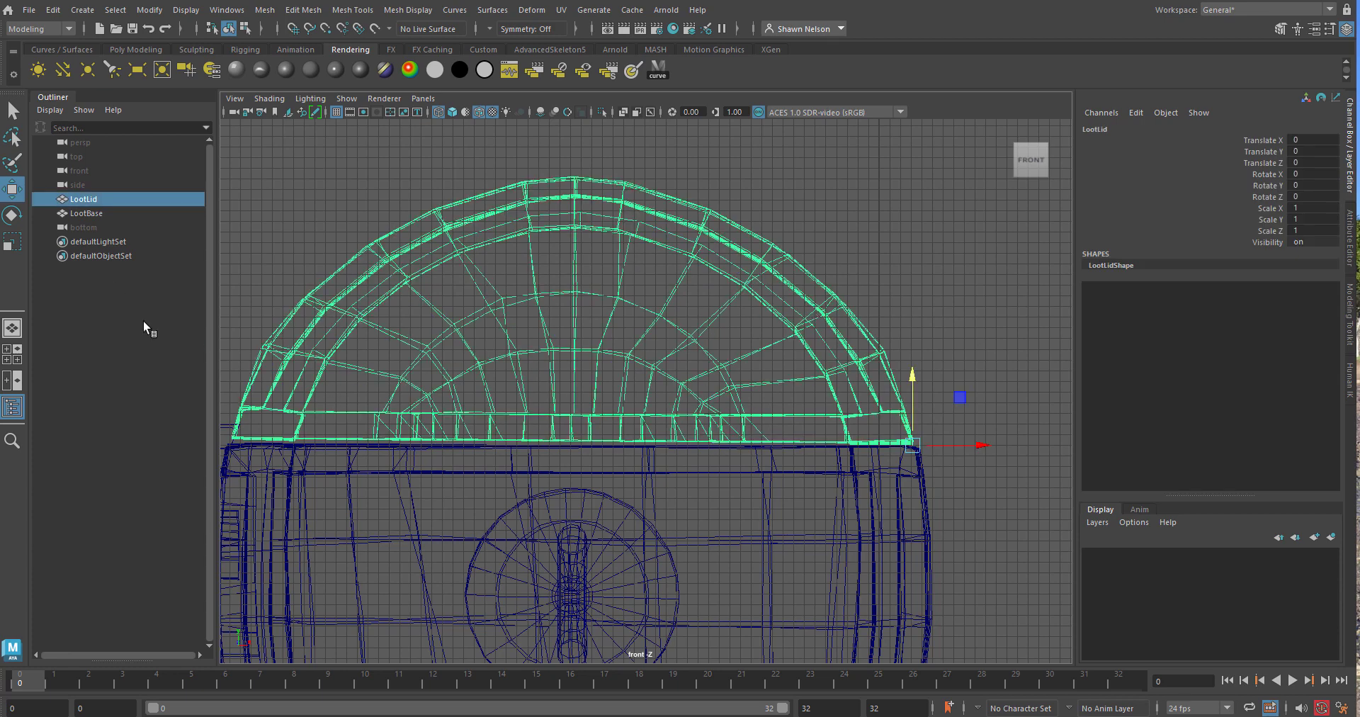
Return to shaded display, test the hinge by rotating the lid to about -43 degrees in Rotate Z, and reset Rotate Z to 0
{"action": "key", "text": "e"}
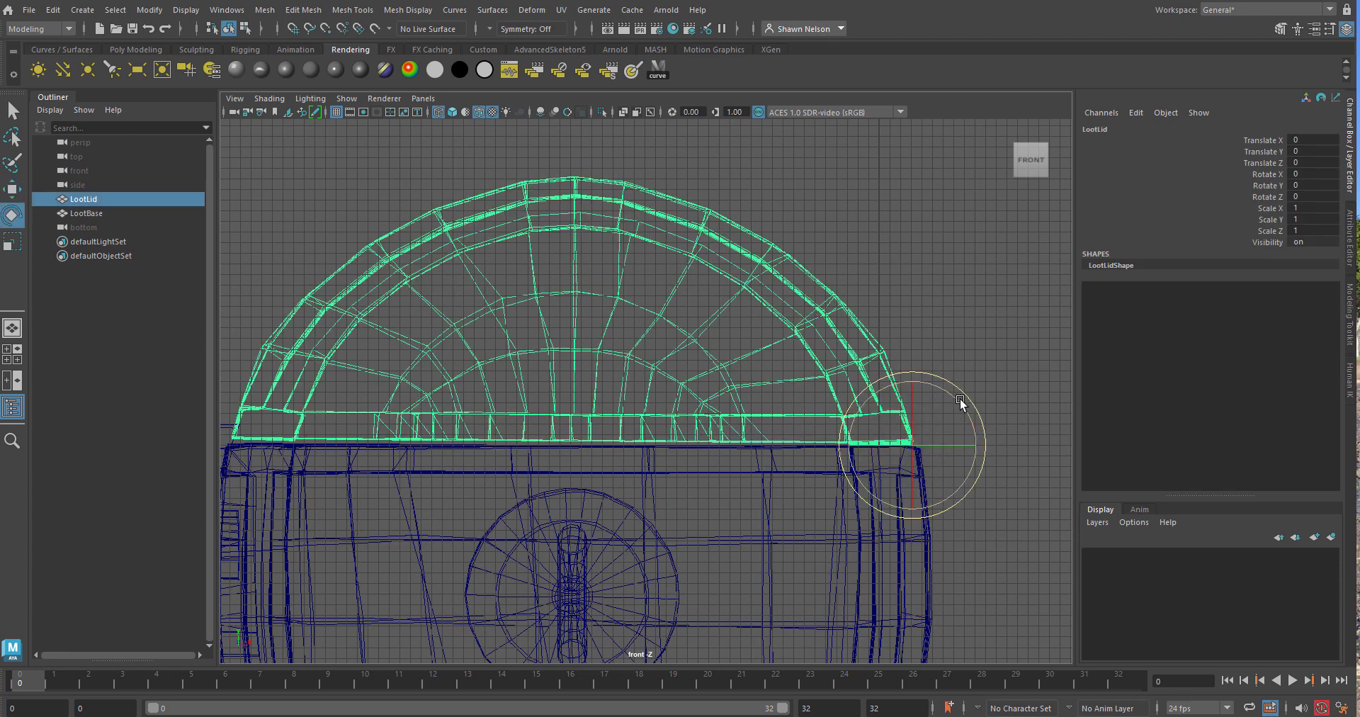
{"action": "key", "text": "5"}
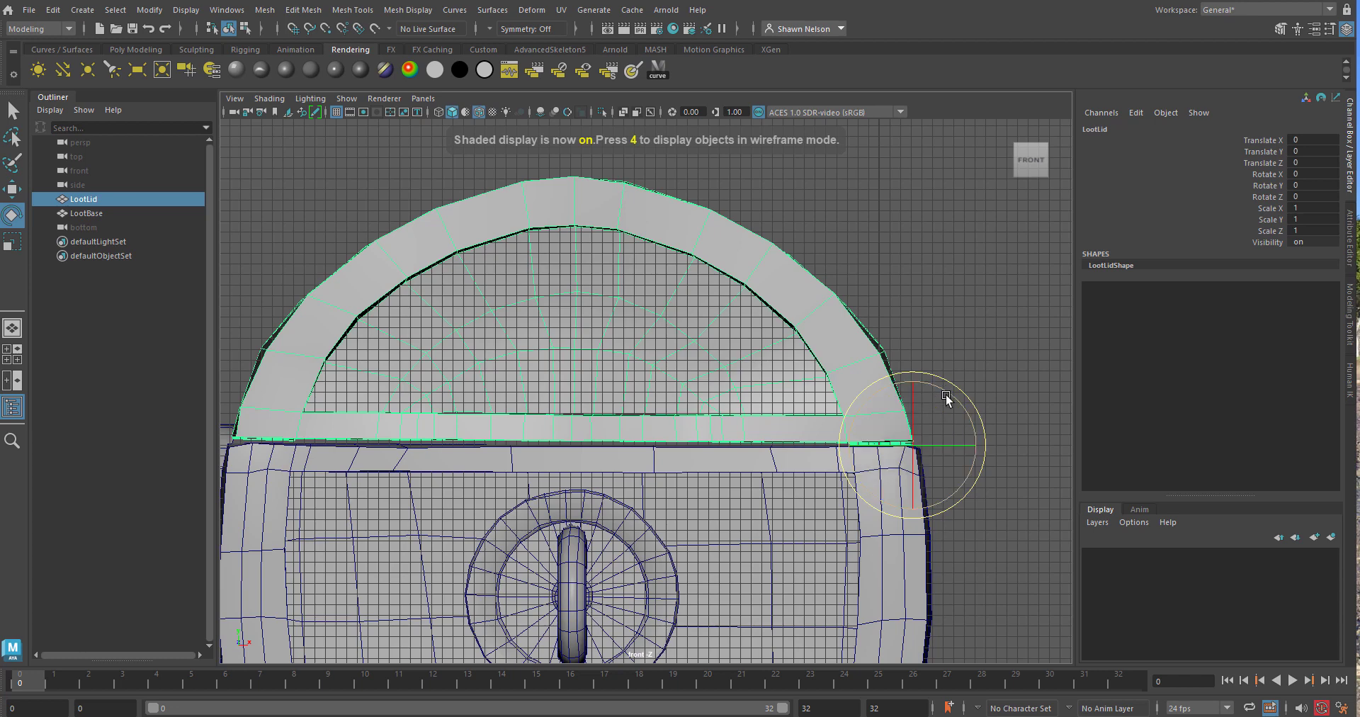
{"action": "mouse_move", "coordinate": [948, 393]}
{"action": "left_mouse_down"}
{"action": "mouse_move", "coordinate": [999, 466]}
{"action": "mouse_move", "coordinate": [948, 404]}
{"action": "left_mouse_up"}
{"action": "key", "text": "ctrl+z"}
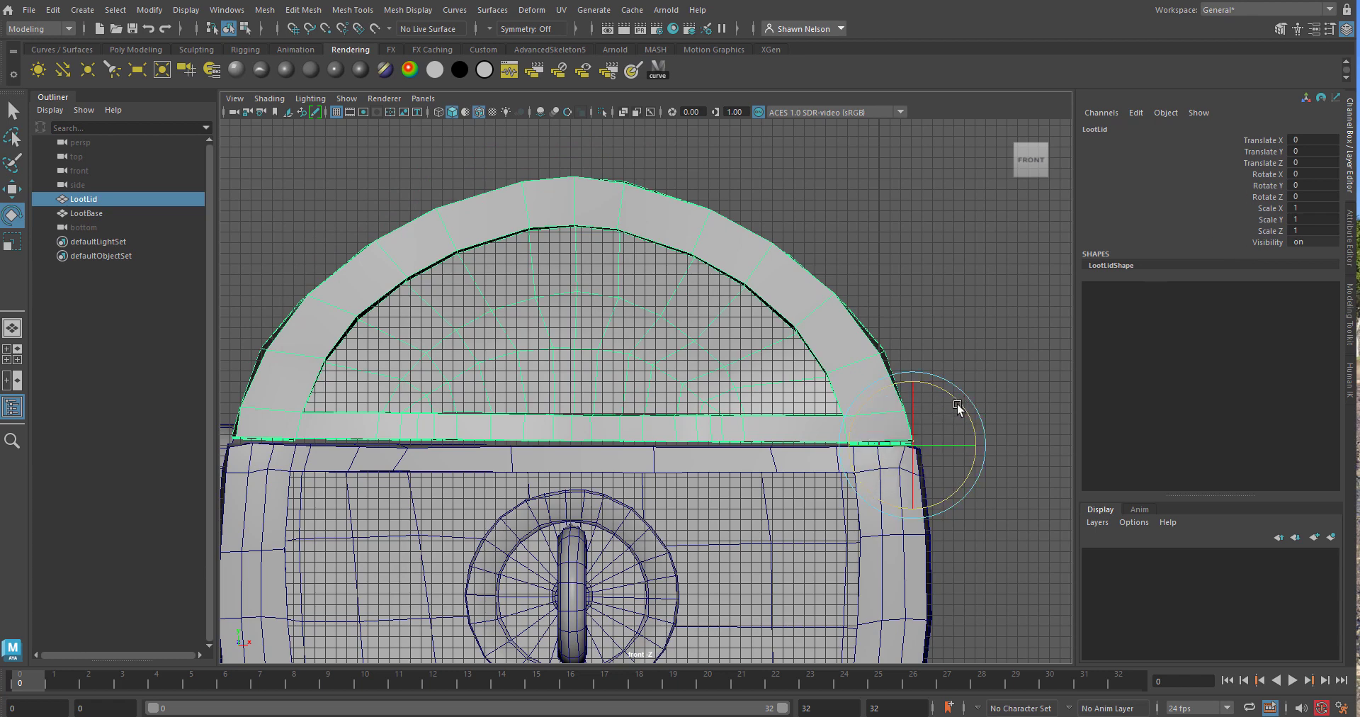
{"action": "left_click_drag", "start_coordinate": [959, 404], "coordinate": [985, 442]}
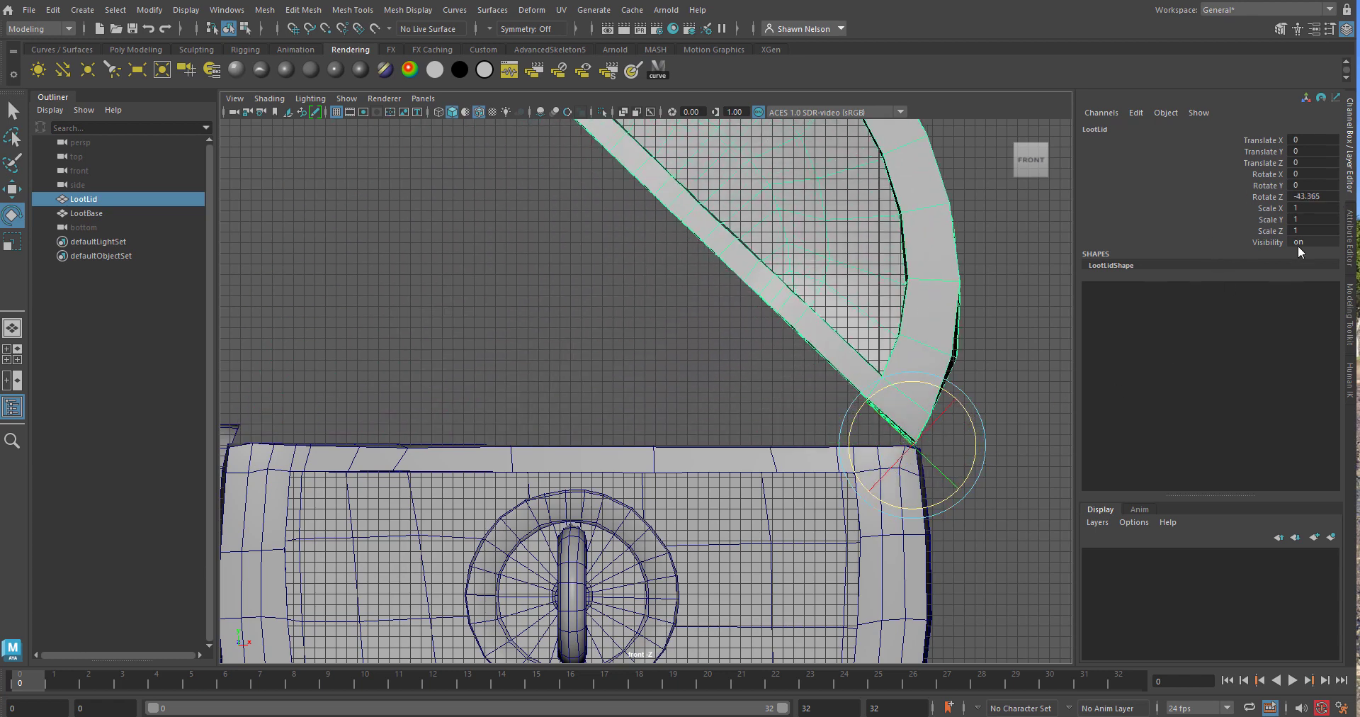
{"action": "double_click", "coordinate": [1316, 197]}
{"action": "type", "text": "0"}
{"action": "key", "text": "Return"}
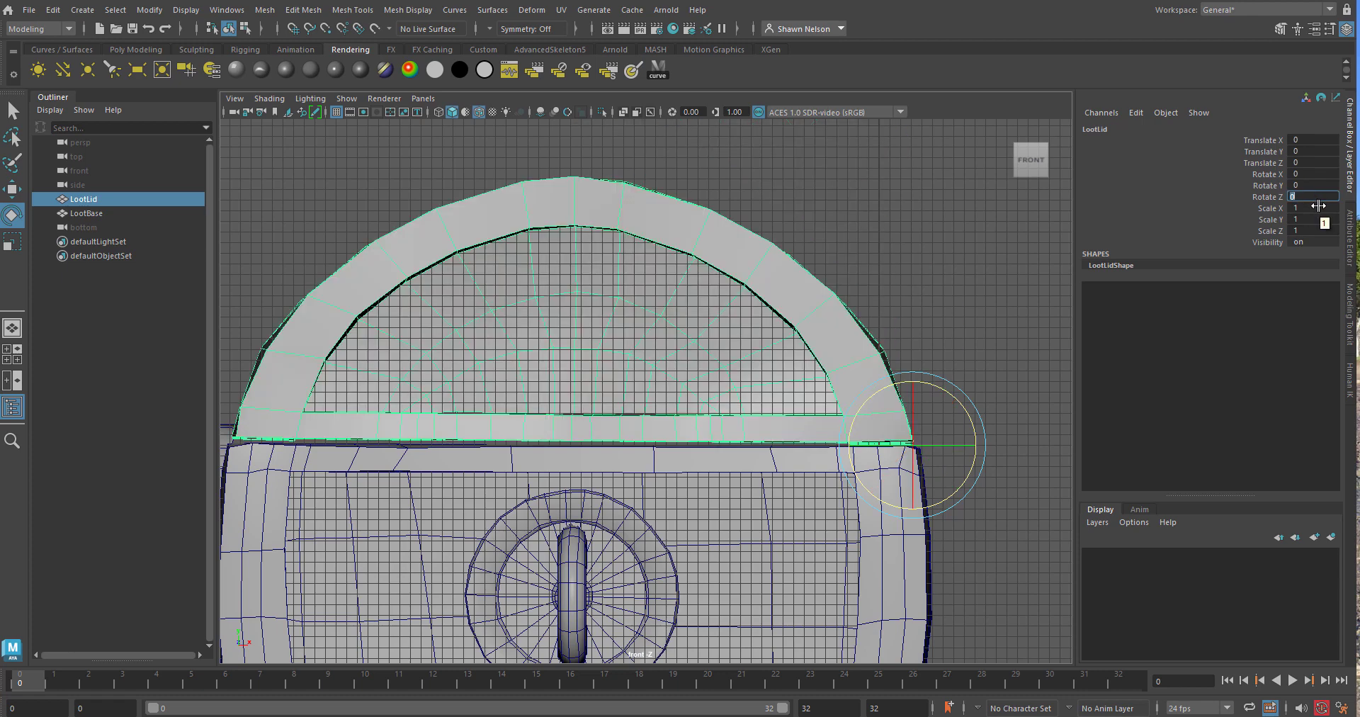
Test the hinge with the lid at -90 degrees in Rotate Z, reset Rotate Z to 0, and return to the perspective view
{"action": "type", "text": "-90"}
{"action": "key", "text": "Return"}
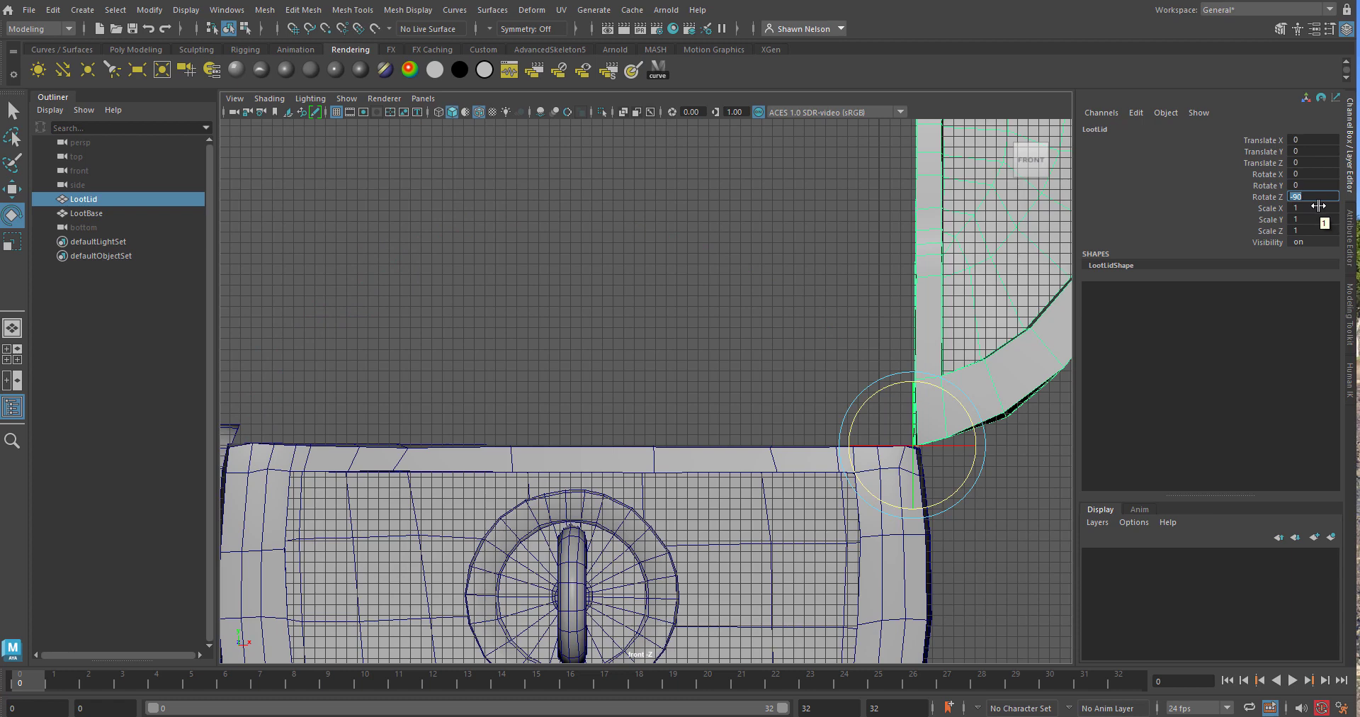
{"action": "scroll", "coordinate": [700, 351], "scroll_direction": "down", "scroll_amount": 4}
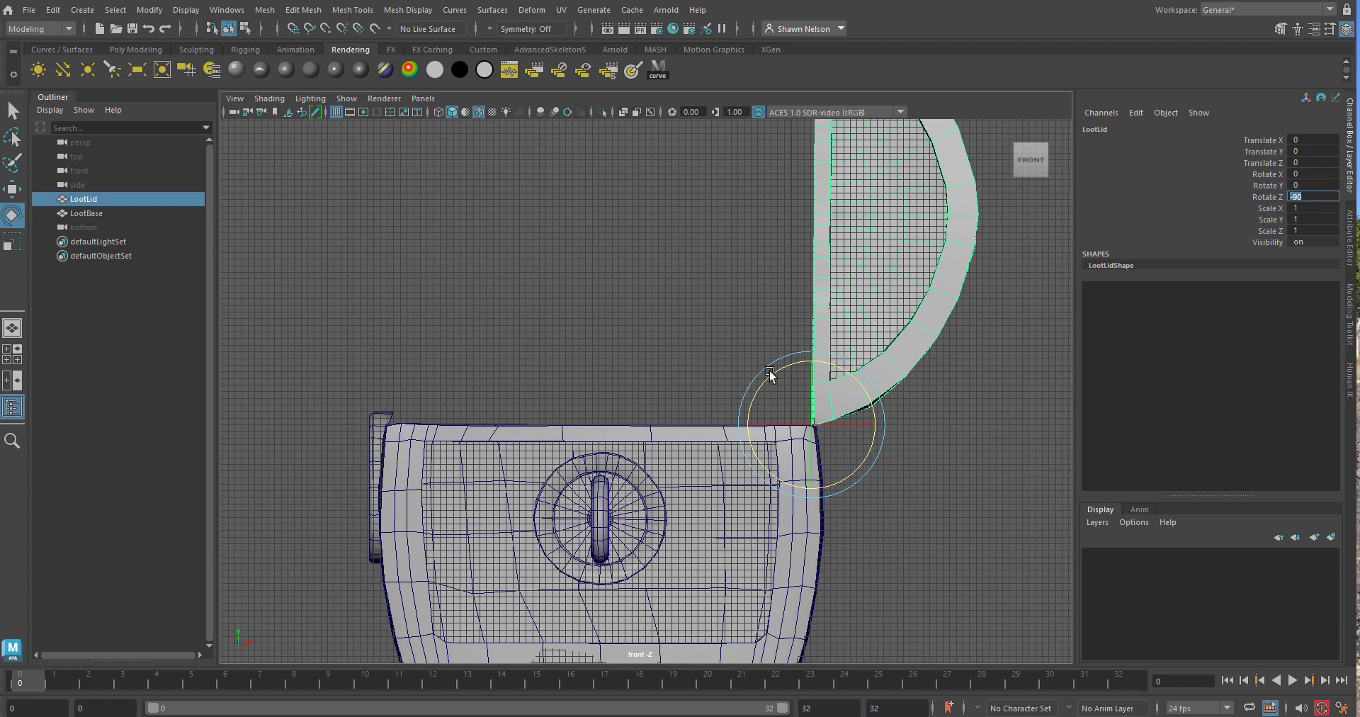
{"action": "right_click", "coordinate": [813, 315]}
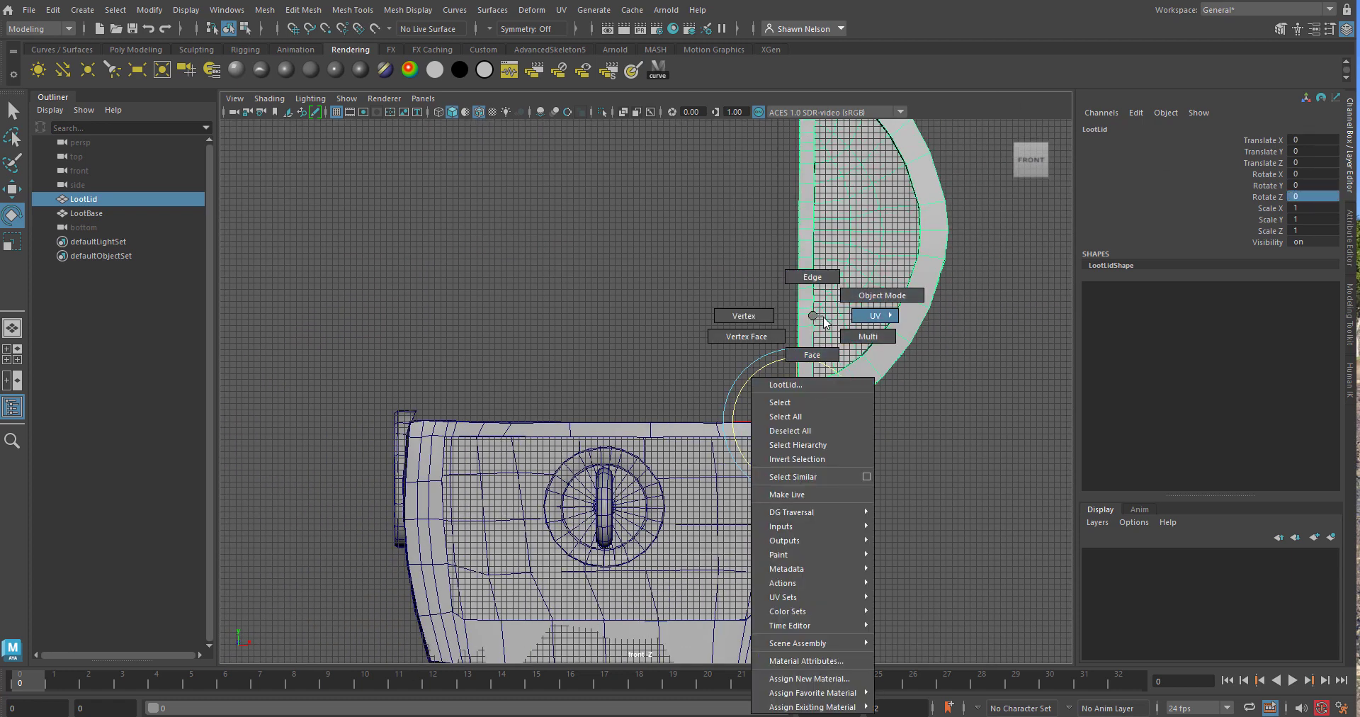
{"action": "key", "text": "space"}
{"action": "left_click", "coordinate": [816, 292]}
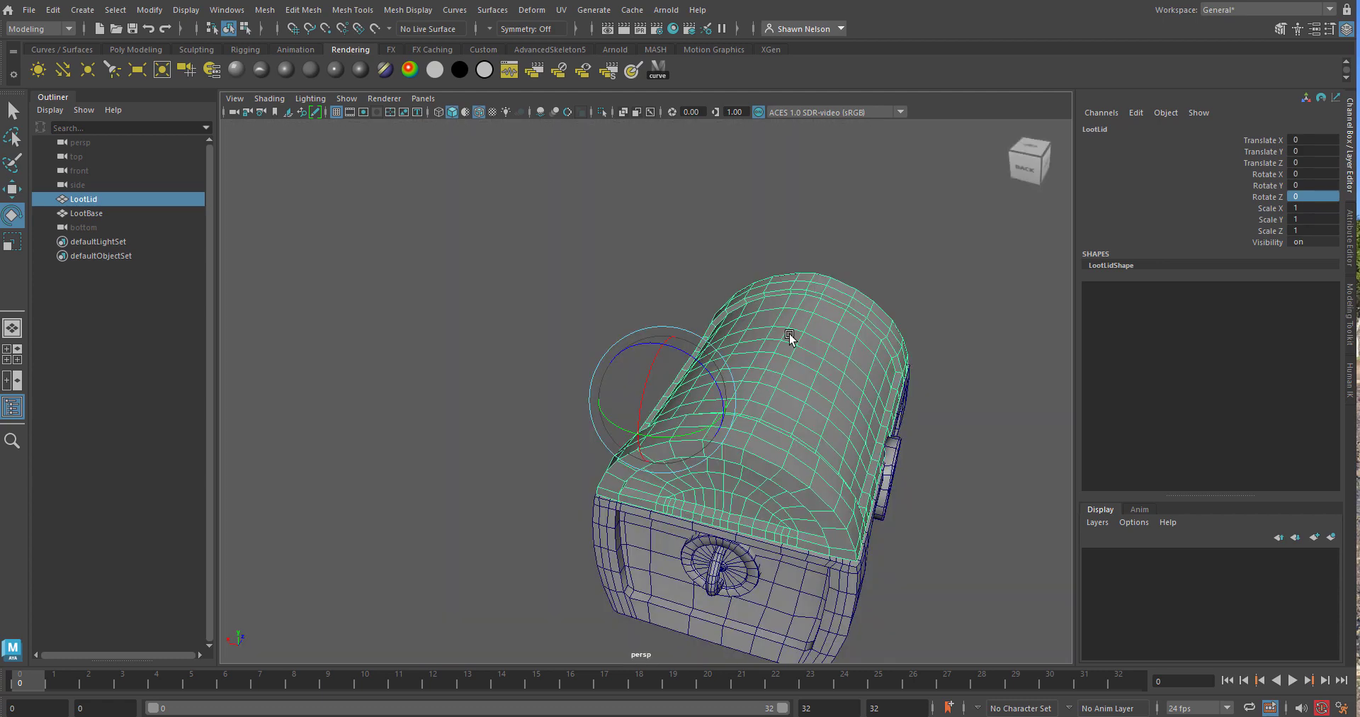
In shaded perspective display, test the lid half open at -45 degrees in Rotate Z and reset Rotate Z to 0
{"action": "left_click_drag", "start_coordinate": [789, 333], "coordinate": [726, 326], "text": "alt"}
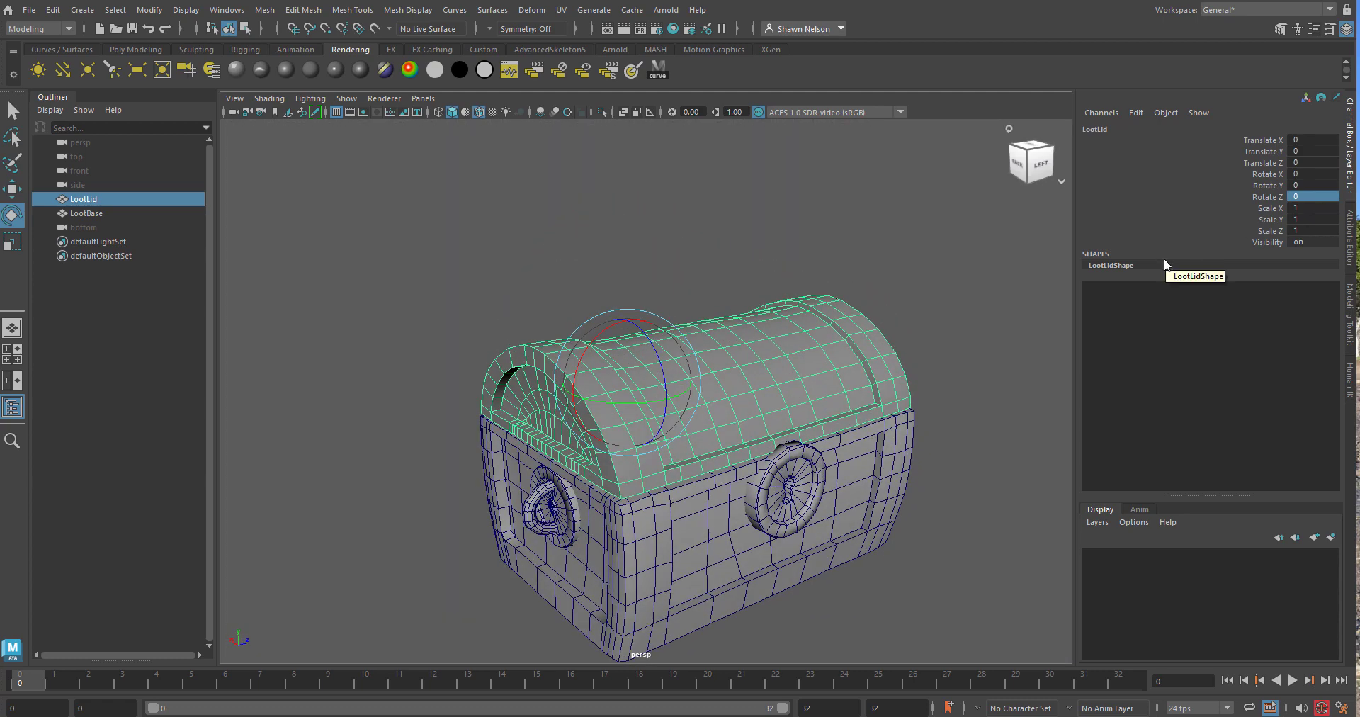
{"action": "key", "text": "4"}
{"action": "key", "text": "5"}
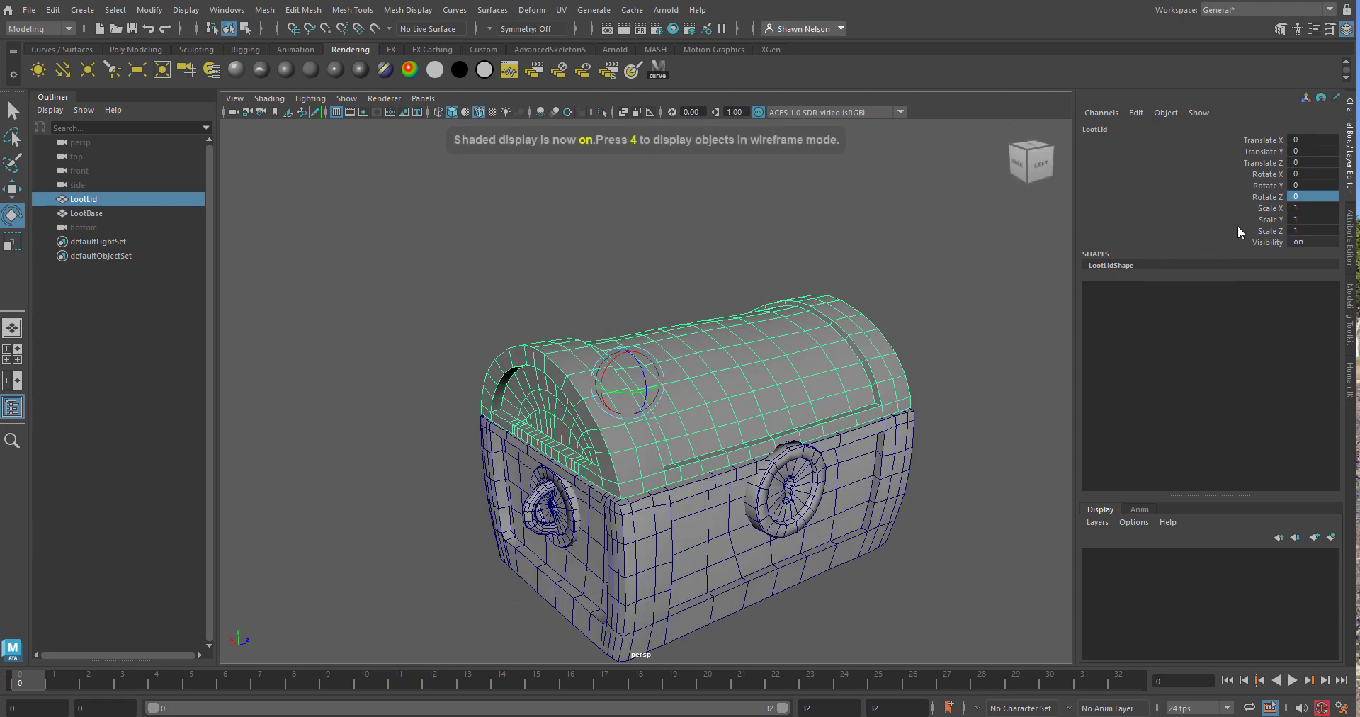
{"action": "left_click", "coordinate": [1300, 194]}
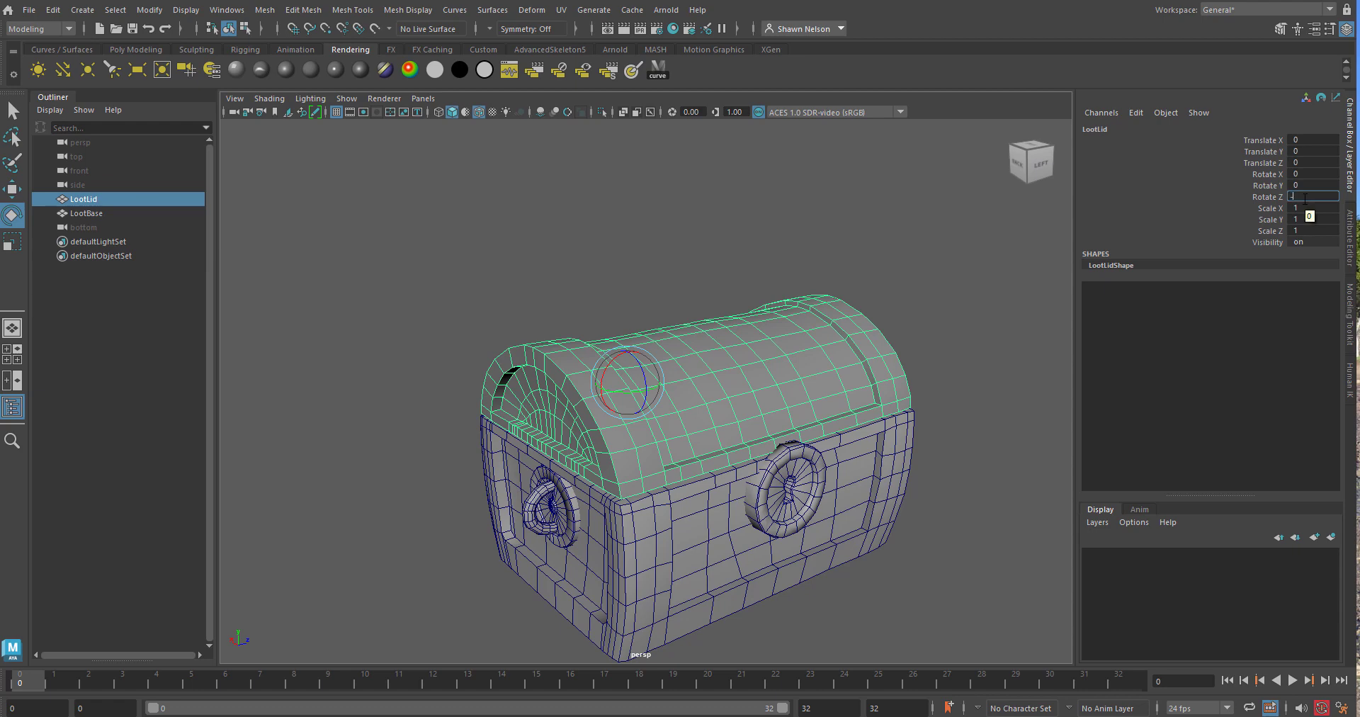
{"action": "key", "text": "Return"}
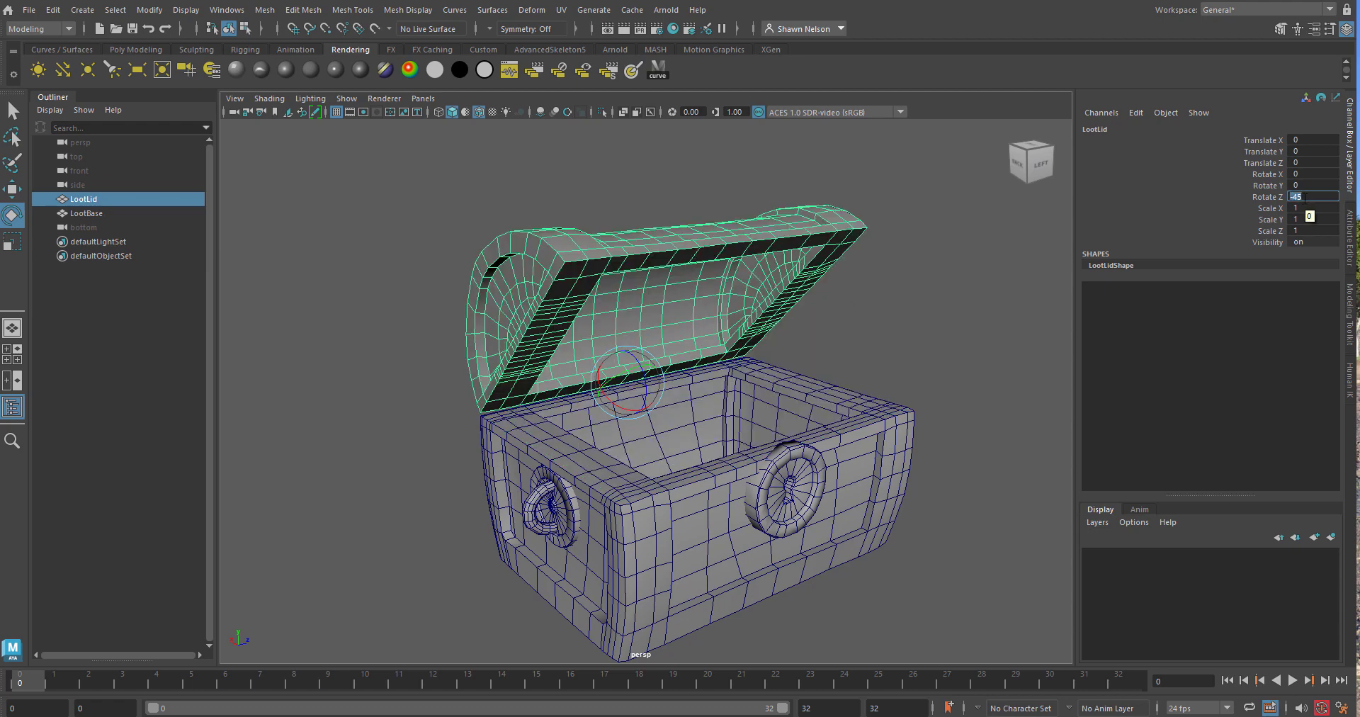
{"action": "type", "text": "0"}
{"action": "key", "text": "Return"}
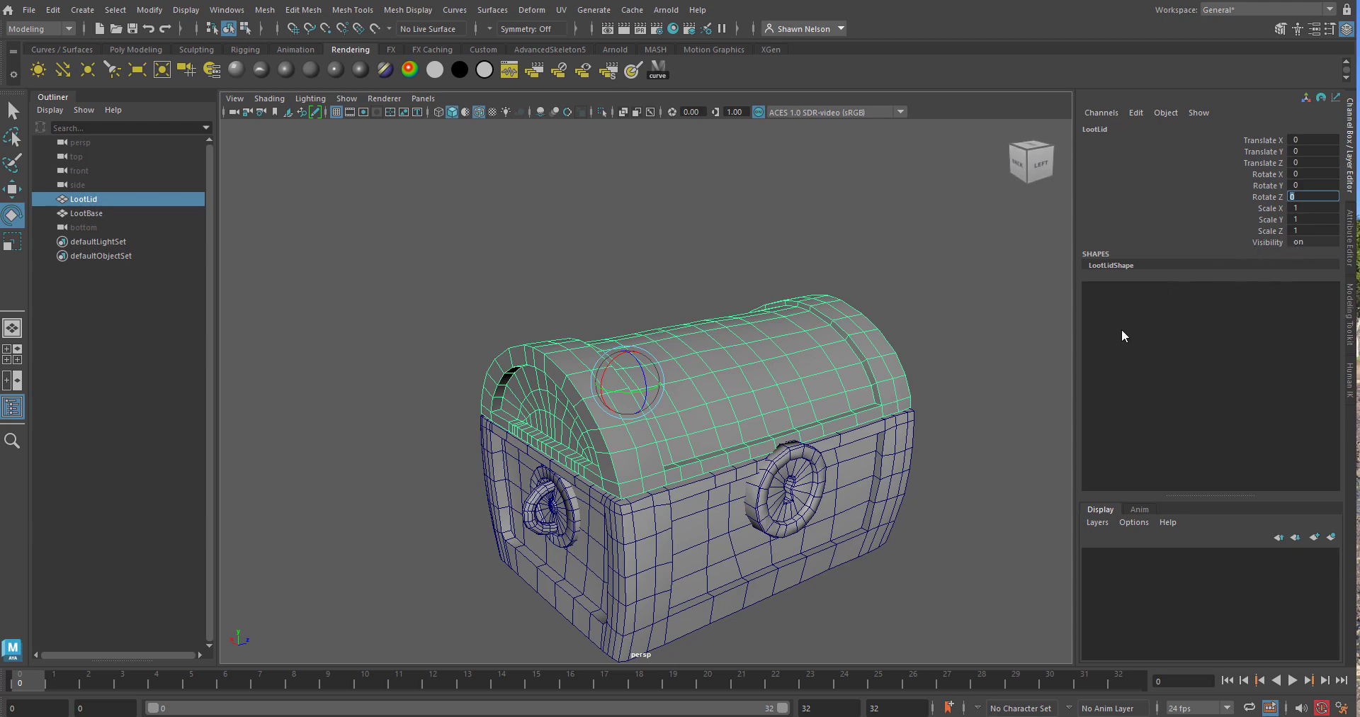
Reselect the lid, swing it freehand to about -35 degrees in Rotate Z, and undo the rotation
{"action": "left_click", "coordinate": [1008, 316]}
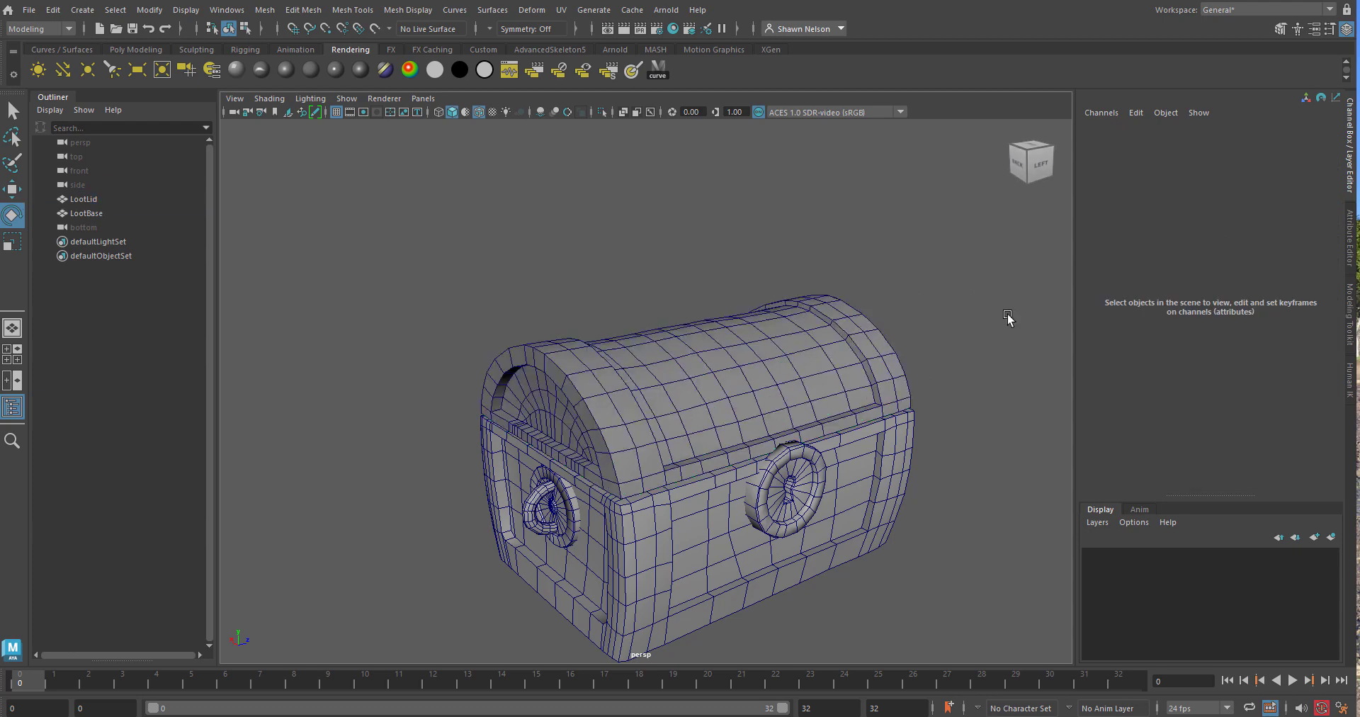
{"action": "left_click", "coordinate": [803, 417]}
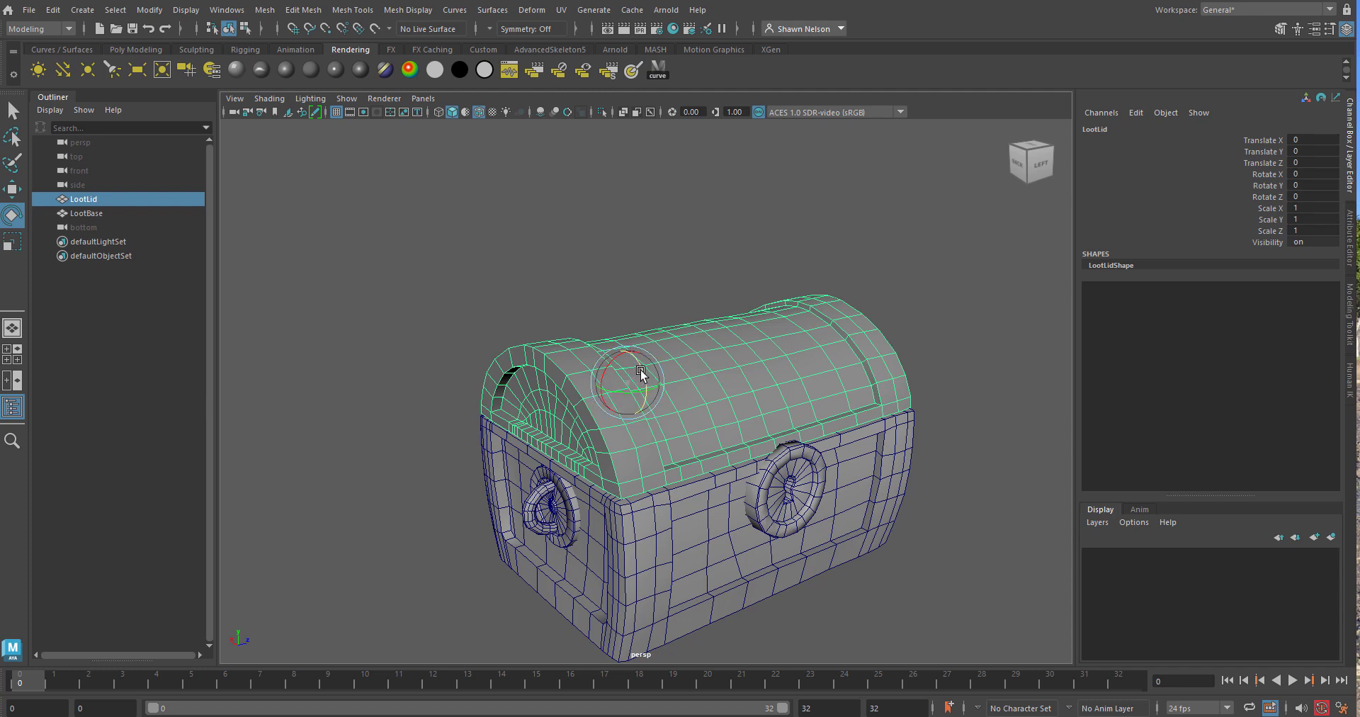
{"action": "left_click_drag", "start_coordinate": [641, 371], "coordinate": [657, 342]}
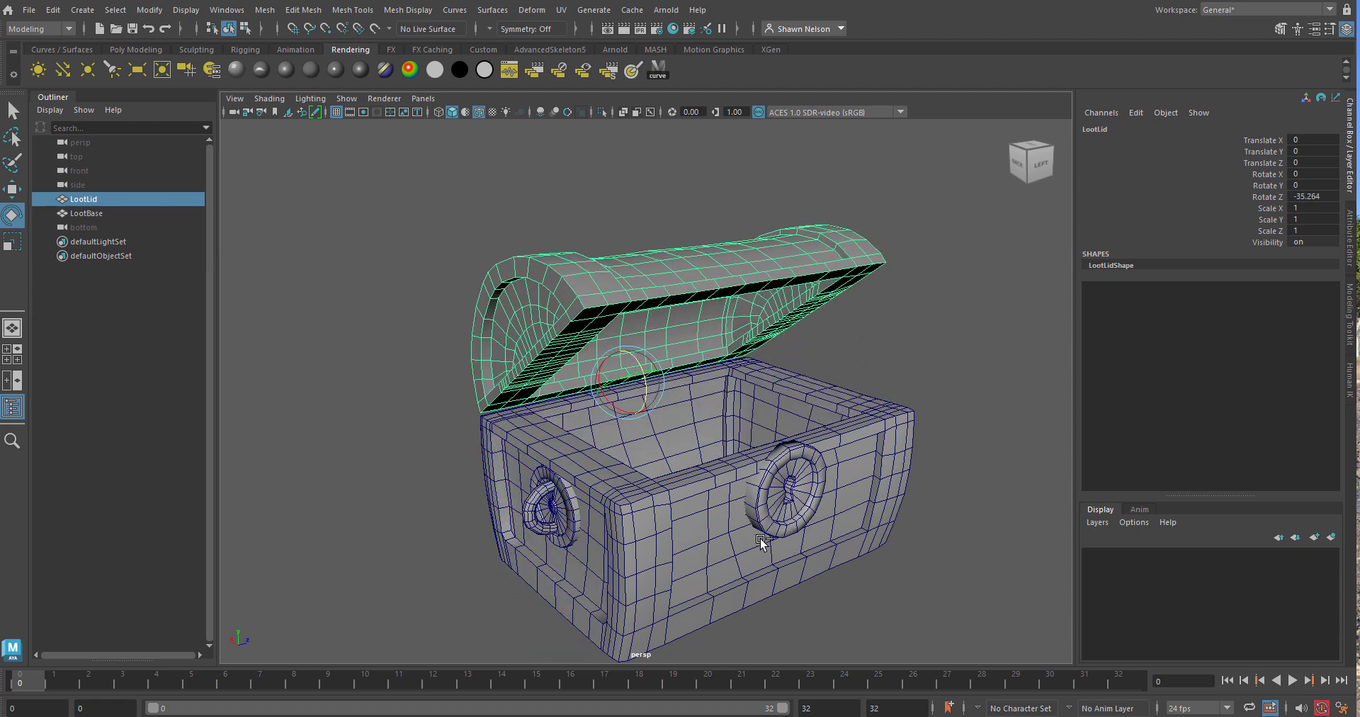
{"action": "key", "text": "ctrl+z"}
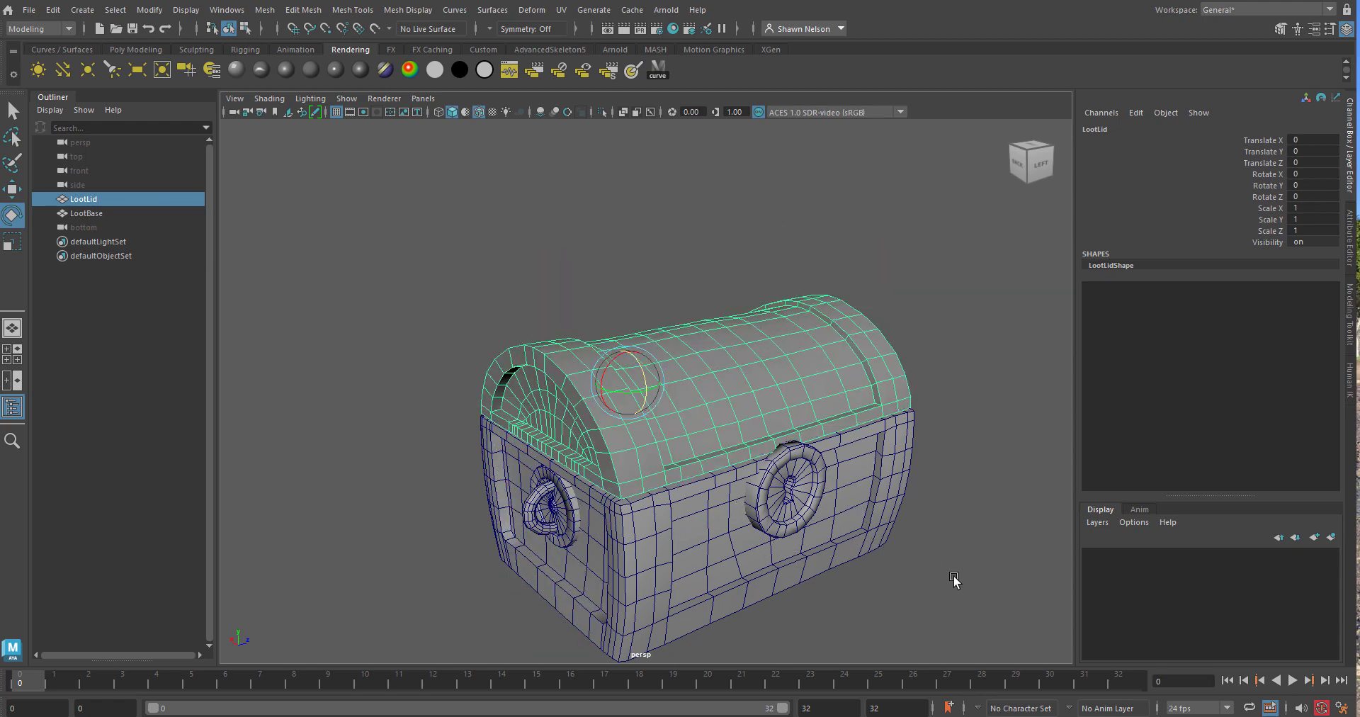
Move the base freely away from the lid to test whether they are linked, undo the move, and clear the selection
{"action": "left_click", "coordinate": [954, 575]}
{"action": "left_click", "coordinate": [752, 540]}
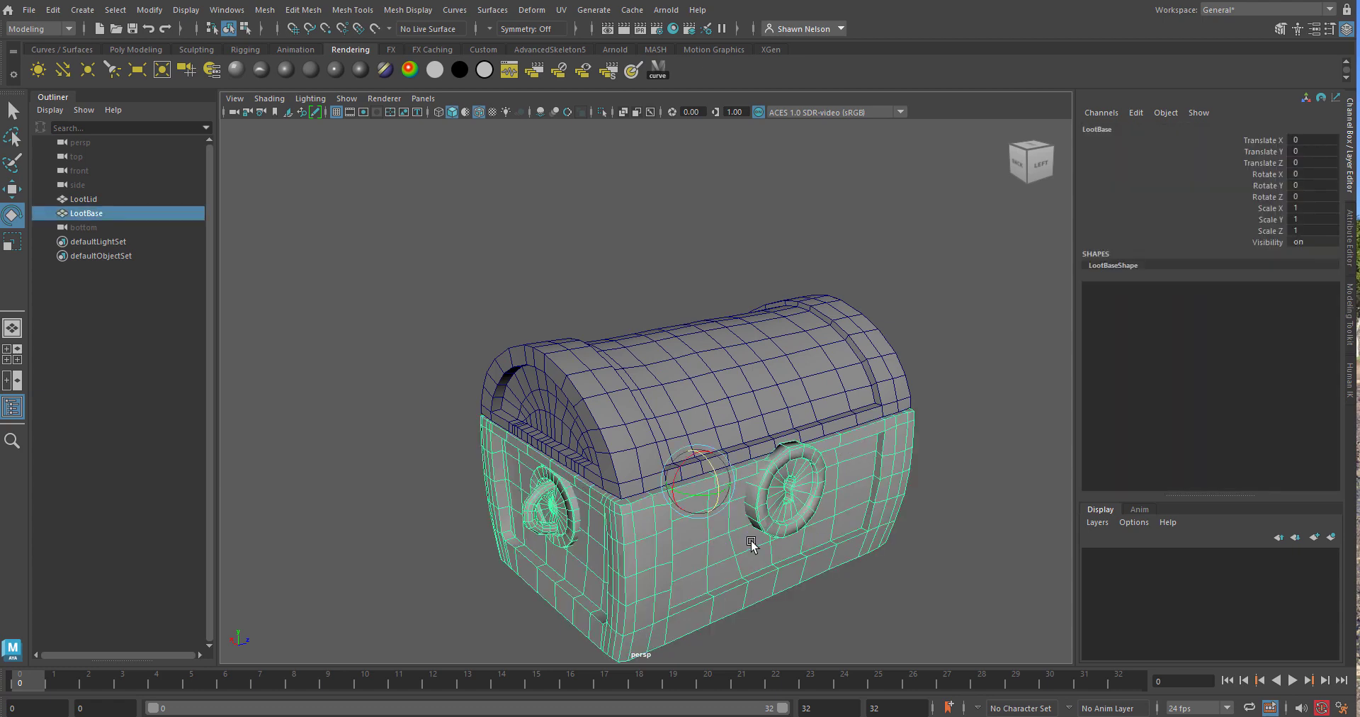
{"action": "key", "text": "w"}
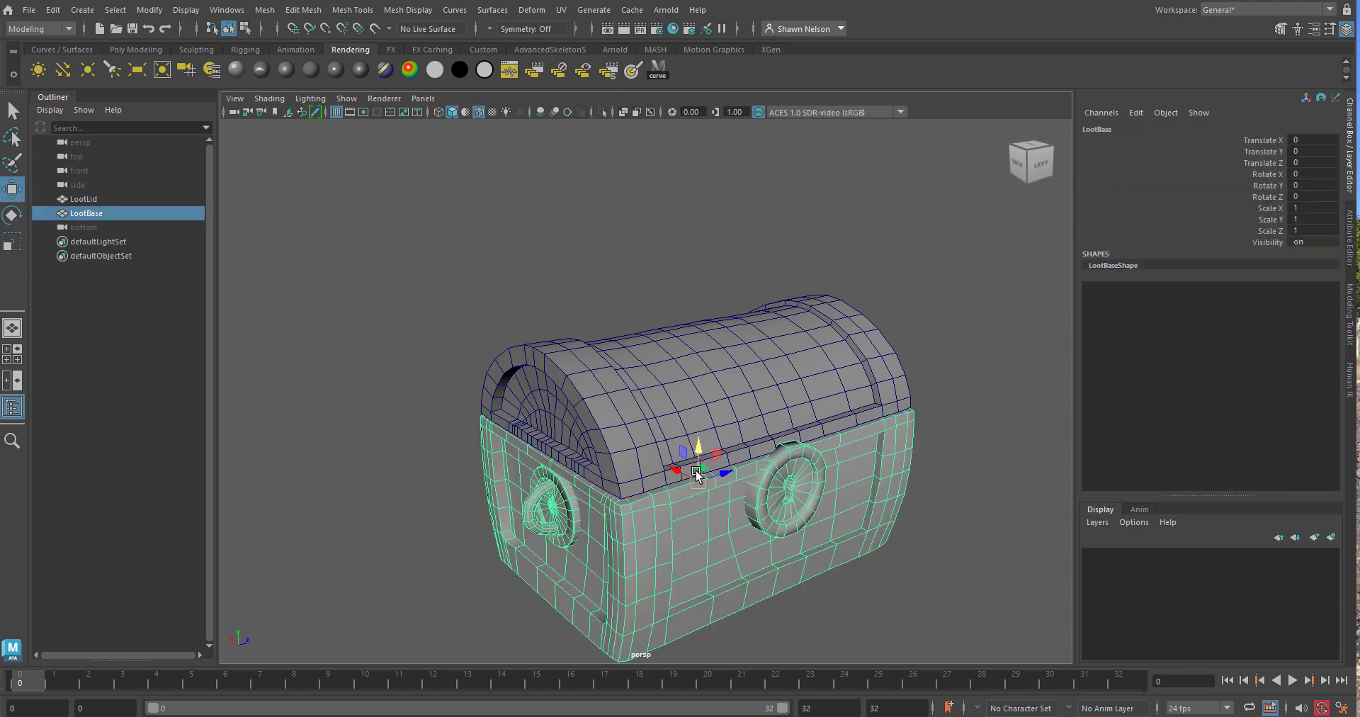
{"action": "left_click_drag", "start_coordinate": [679, 483], "coordinate": [515, 530]}
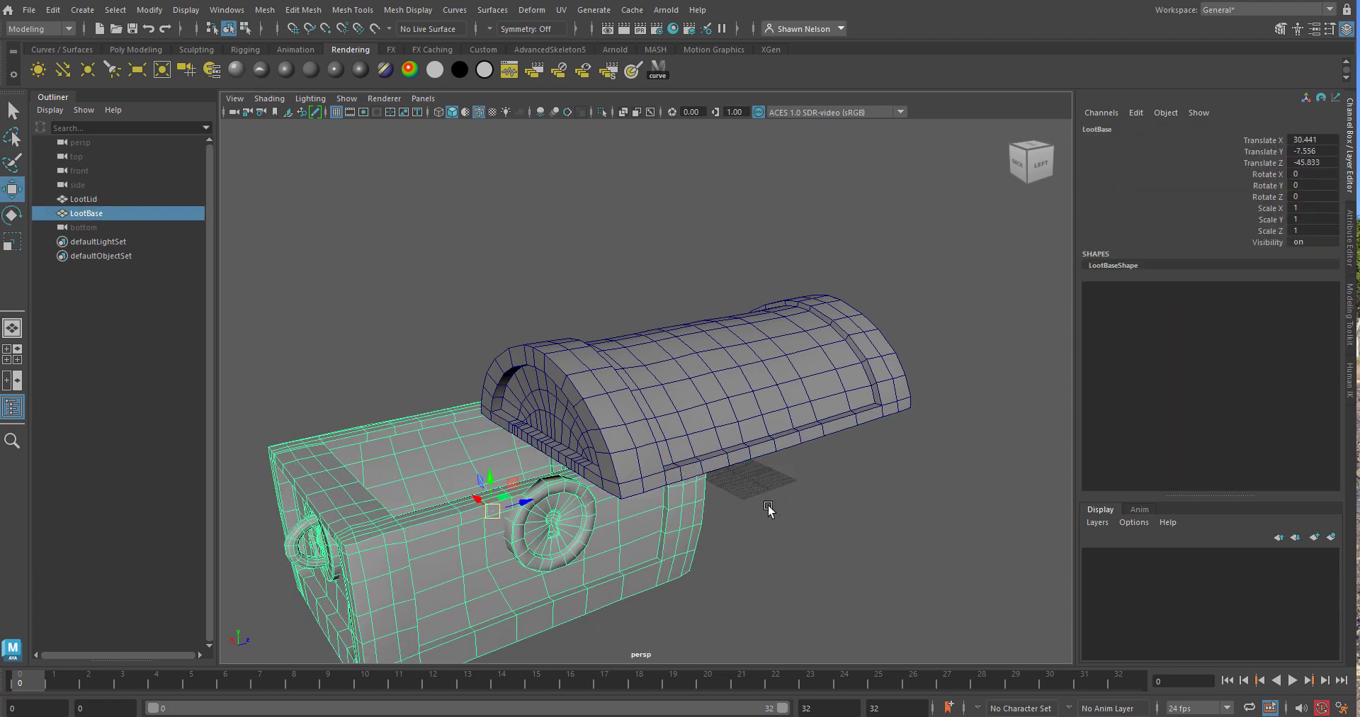
{"action": "key", "text": "ctrl+z"}
{"action": "left_click", "coordinate": [978, 509]}
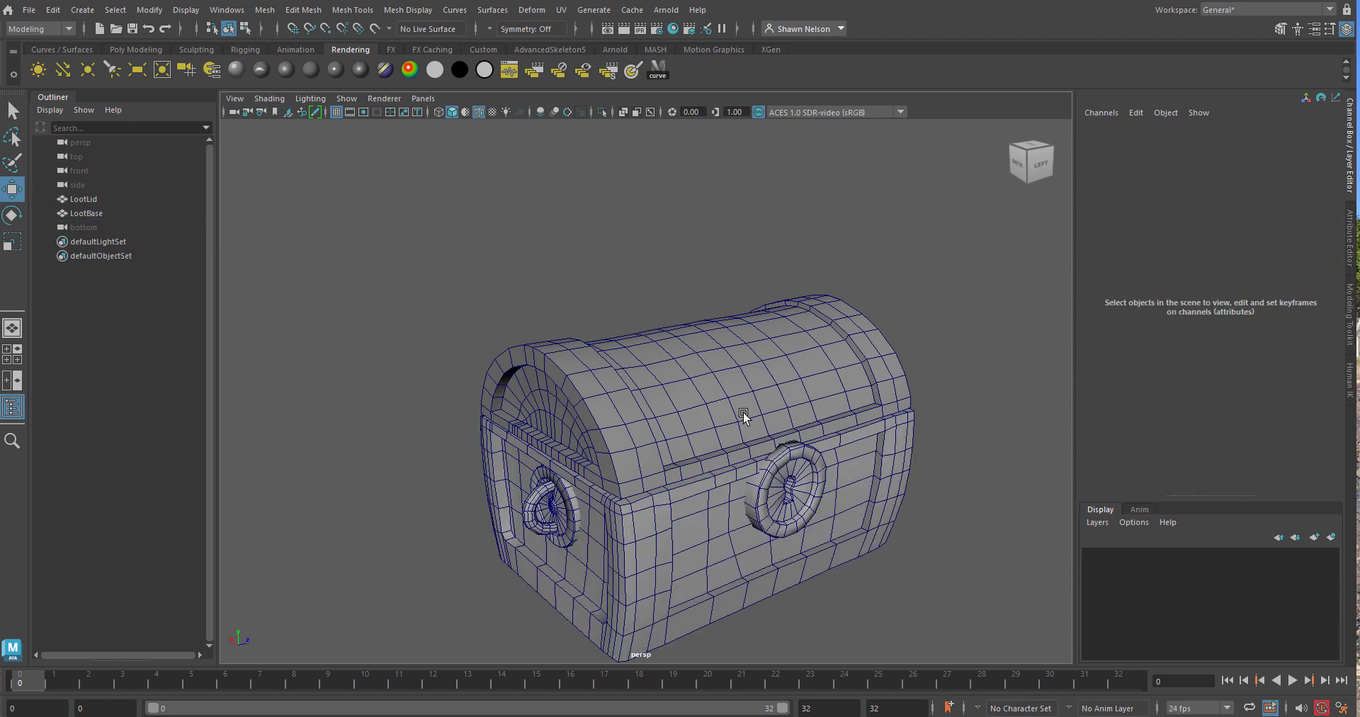
Select the lid and base in turn to compare them, and switch the working mode from Modeling to Rigging
{"action": "left_click", "coordinate": [739, 409]}
{"action": "left_click", "coordinate": [740, 562]}
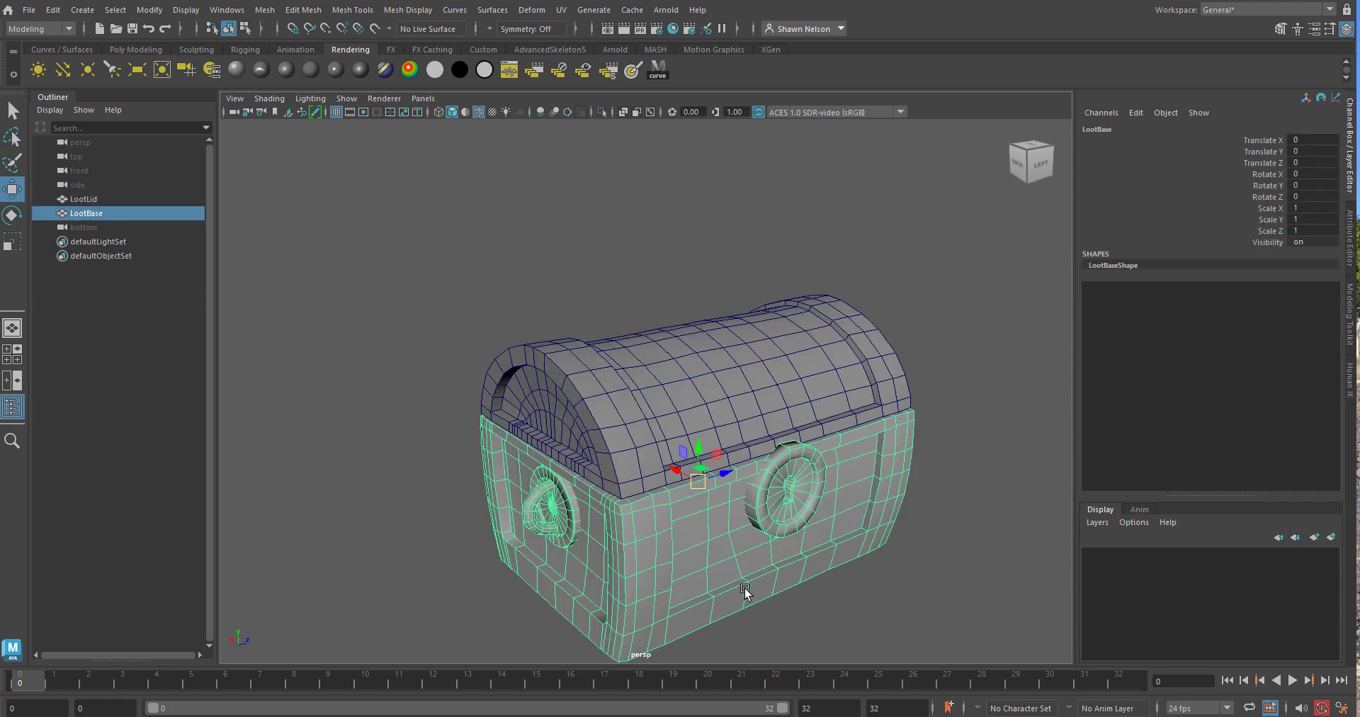
{"action": "left_click", "coordinate": [660, 384]}
{"action": "left_click", "coordinate": [730, 575]}
{"action": "left_click", "coordinate": [41, 28]}
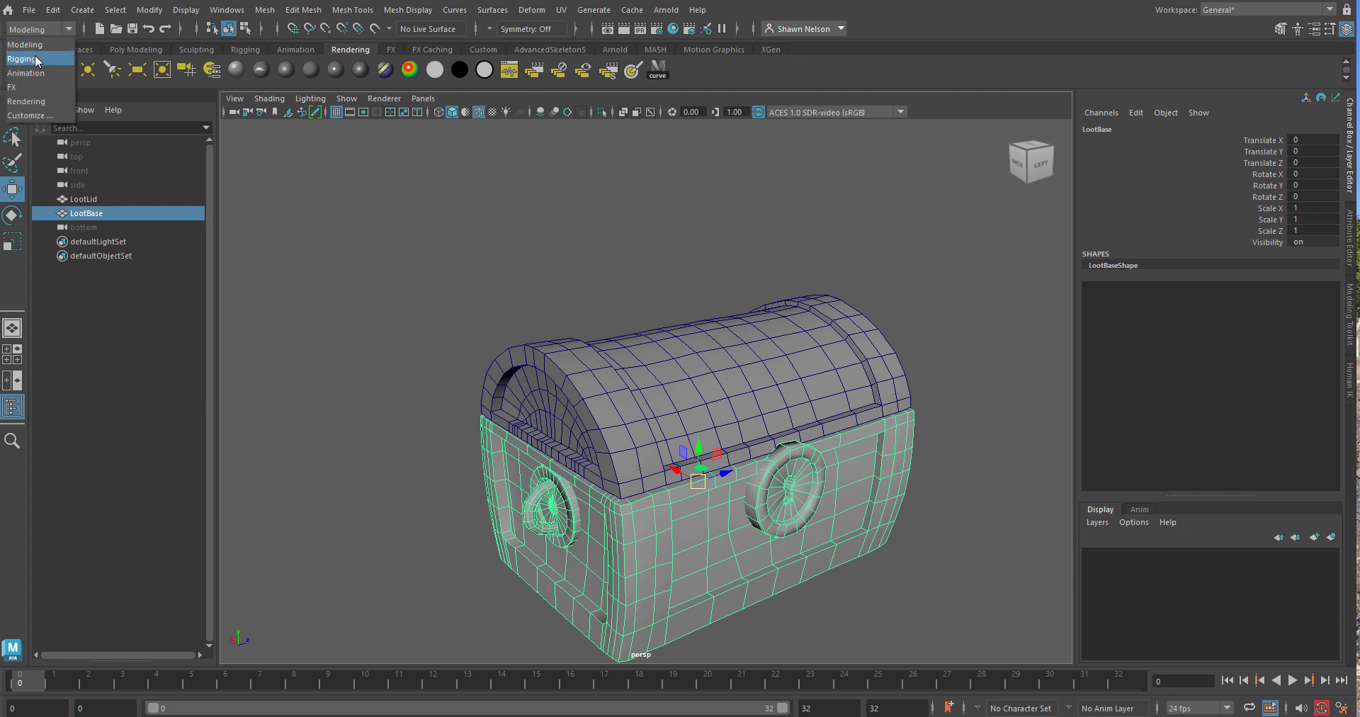
{"action": "left_click", "coordinate": [35, 58]}
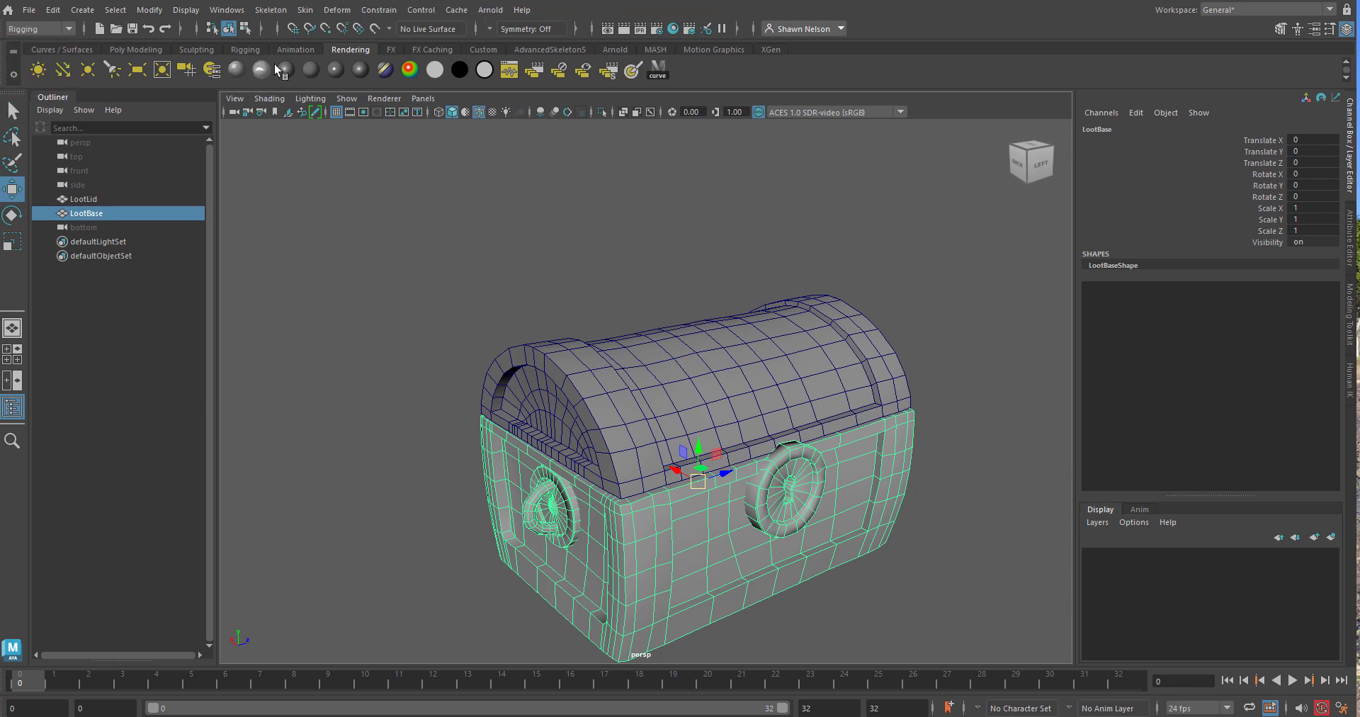
Review the Parent constraint options, select the lid and the base in turn, and dismiss the options without applying a constraint
{"action": "left_click", "coordinate": [377, 10]}
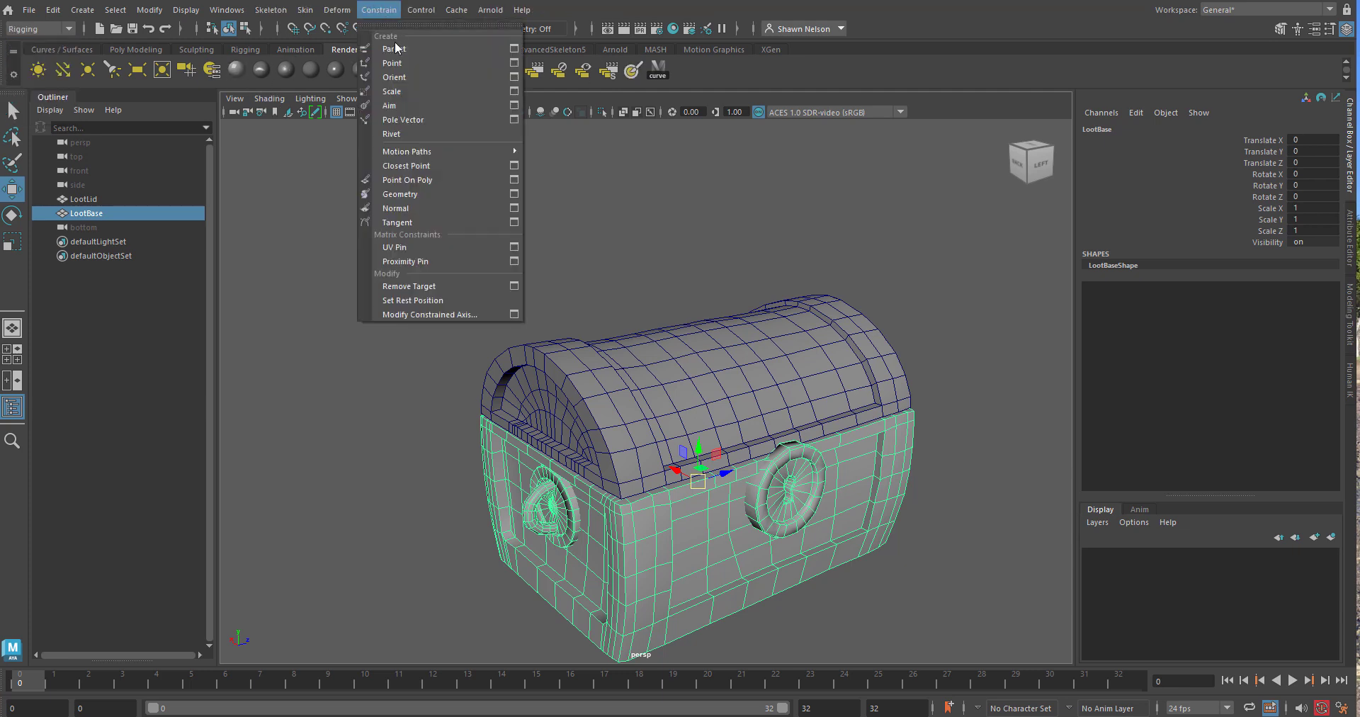
{"action": "left_click", "coordinate": [514, 49]}
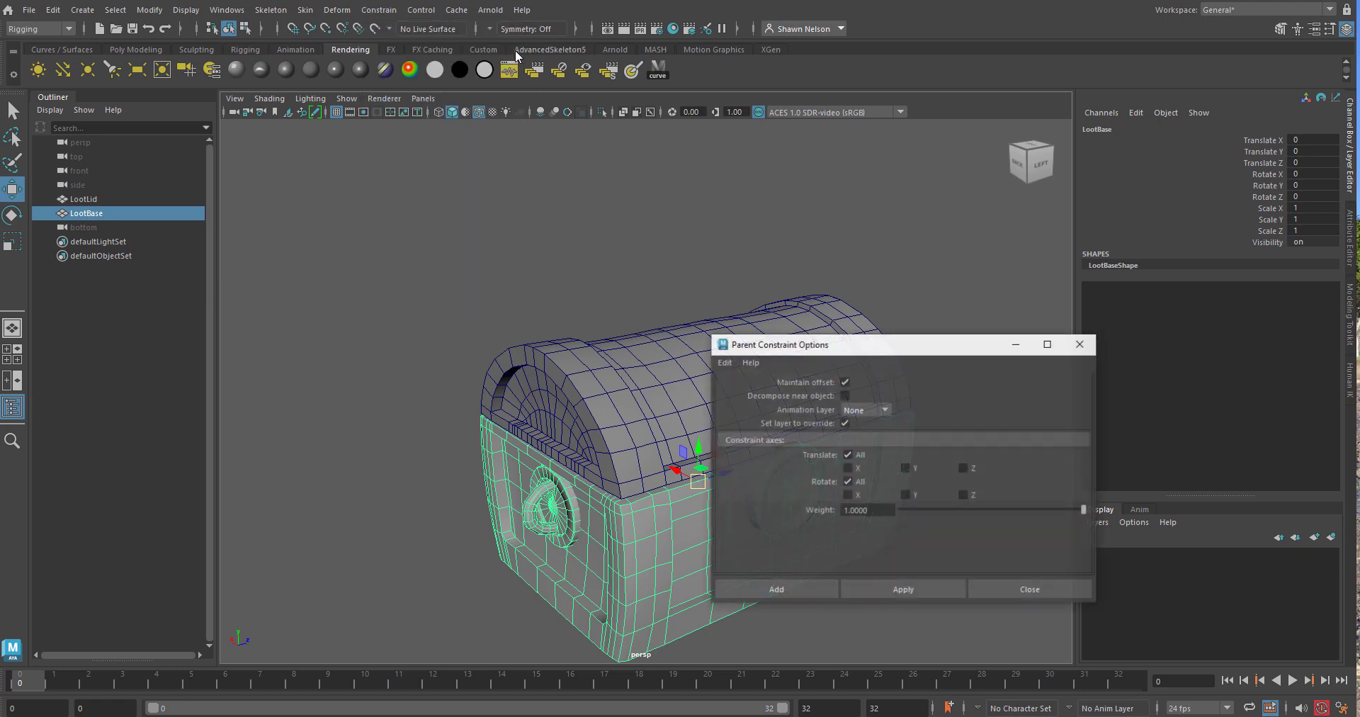
{"action": "left_click_drag", "start_coordinate": [928, 357], "coordinate": [269, 177]}
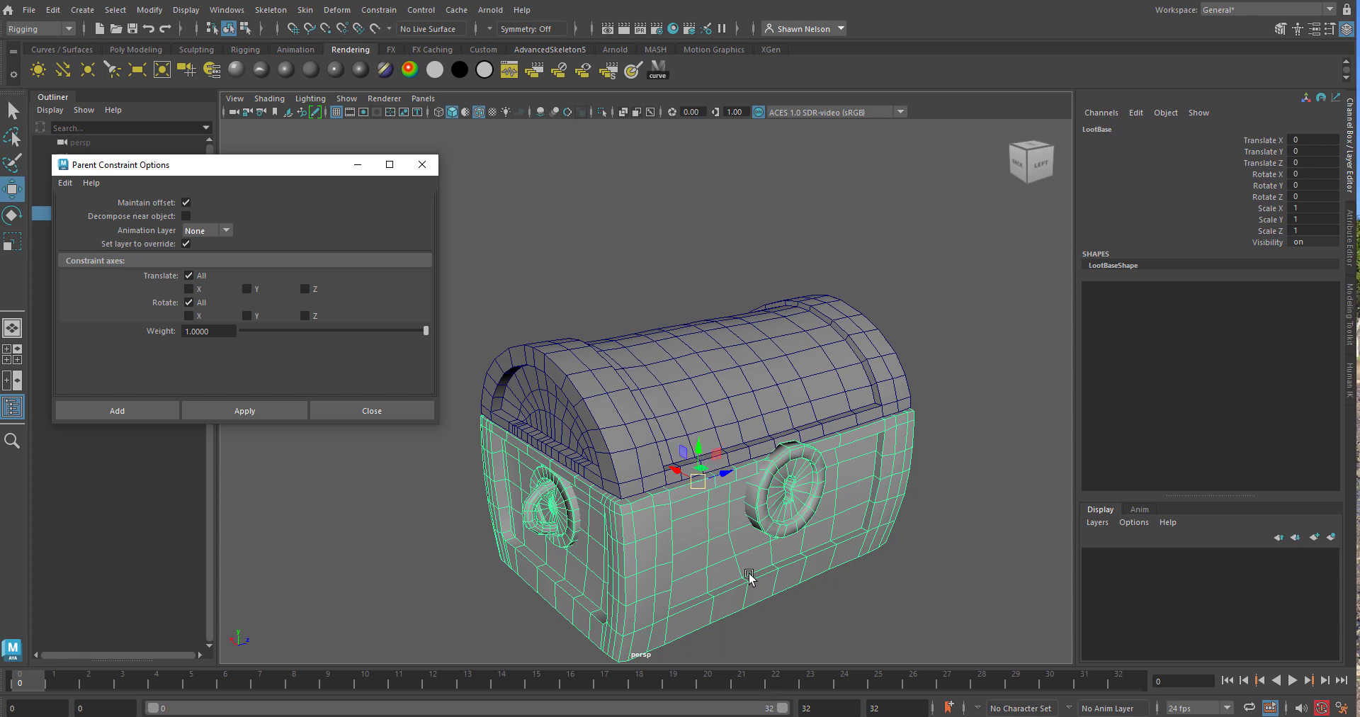
{"action": "left_click", "coordinate": [702, 395]}
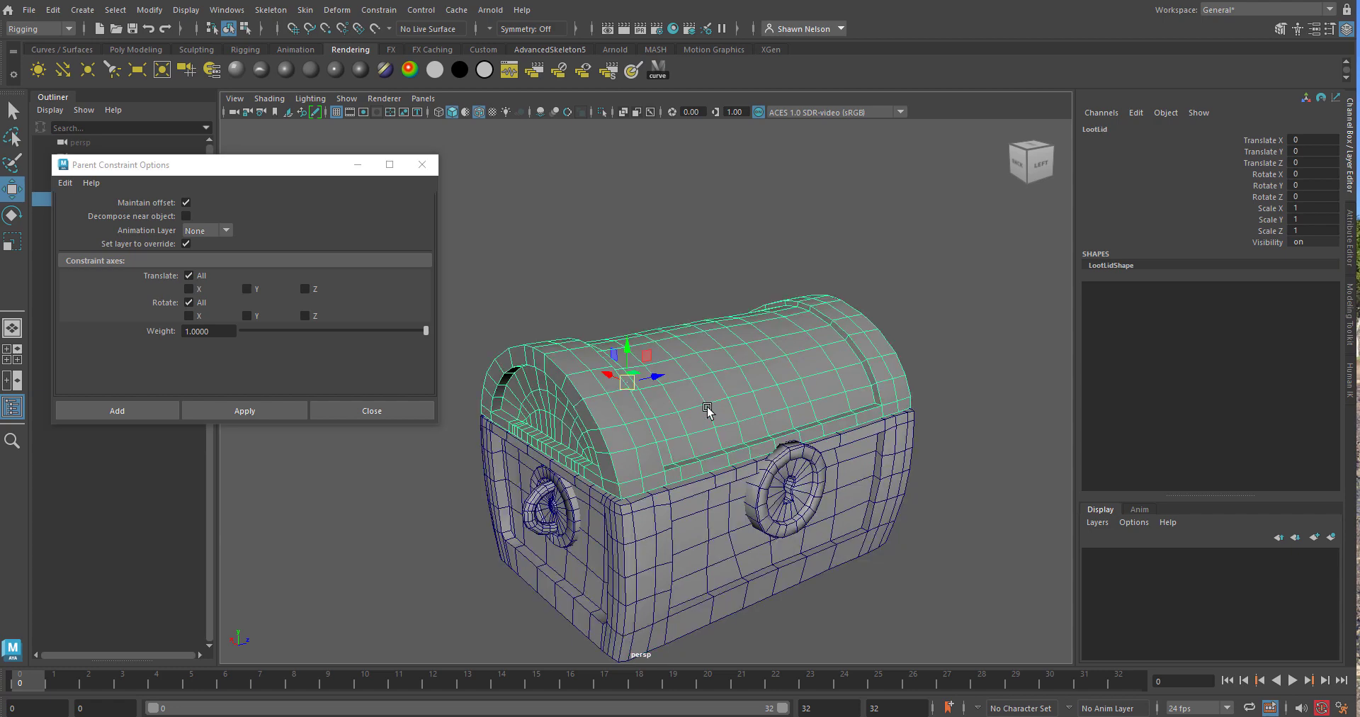
{"action": "left_click", "coordinate": [752, 511]}
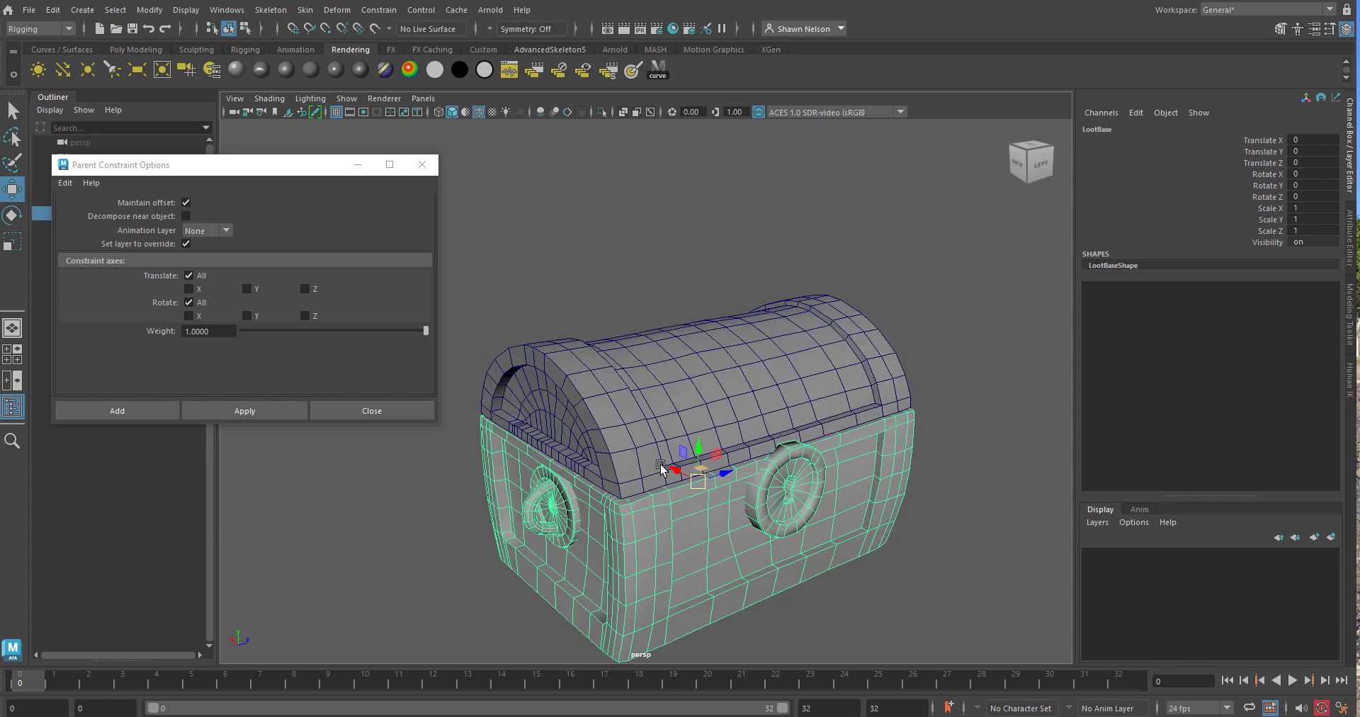
{"action": "left_click", "coordinate": [367, 410]}
{"action": "left_click", "coordinate": [562, 304]}
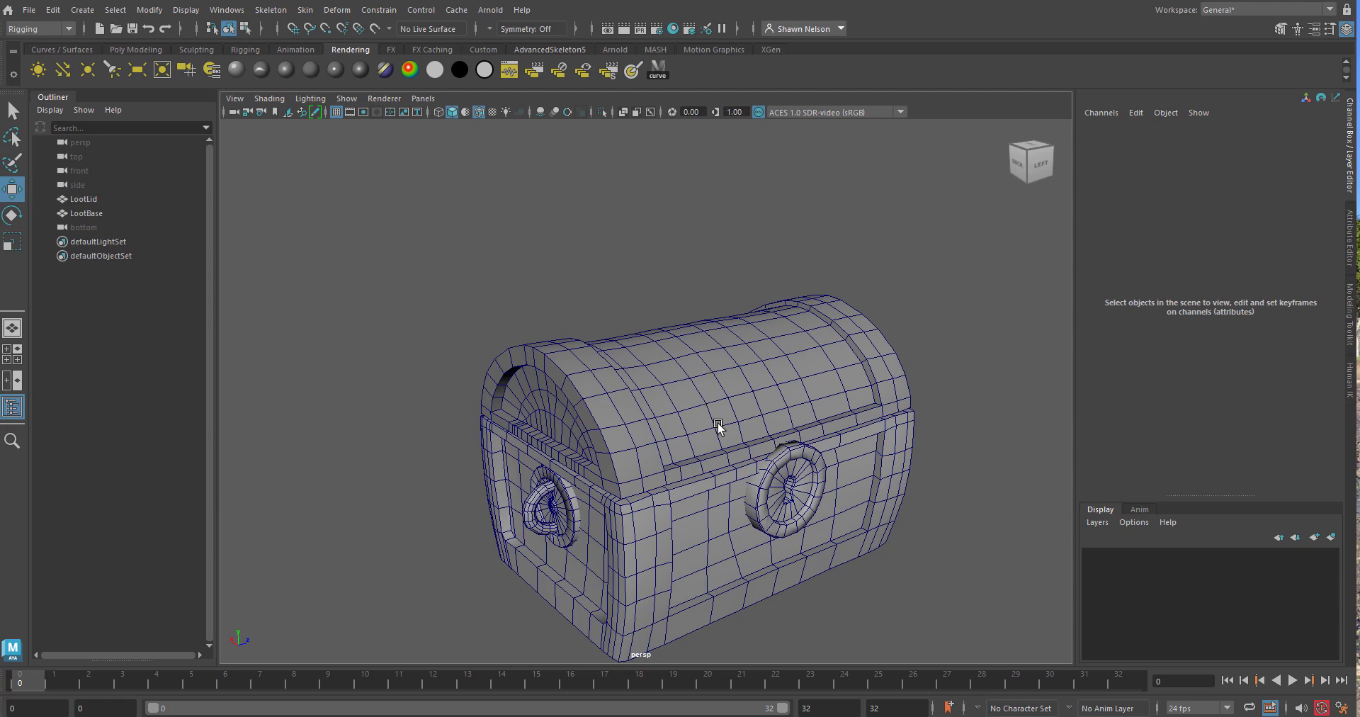
Select LootLid first and add LootBase to the selection, and parent the lid to the base
{"action": "left_click", "coordinate": [716, 391]}
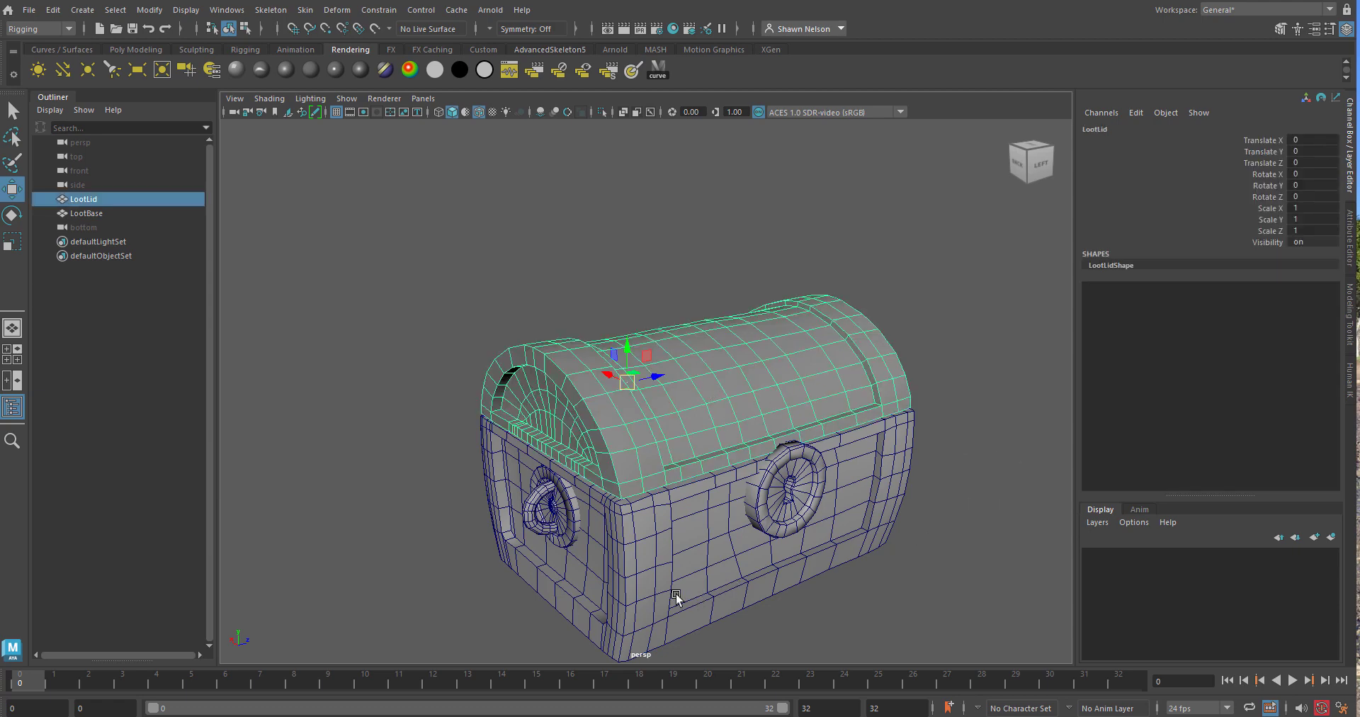
{"action": "left_click", "coordinate": [690, 570]}
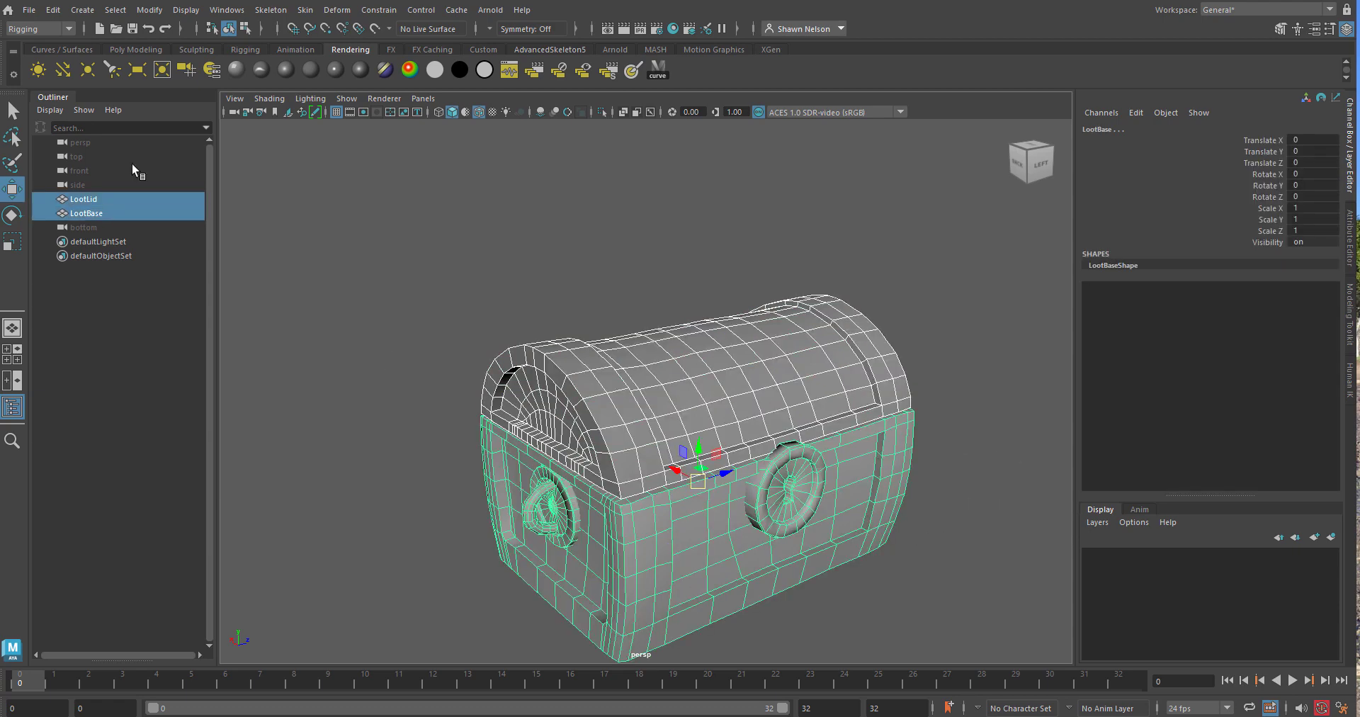
{"action": "left_click", "coordinate": [87, 199]}
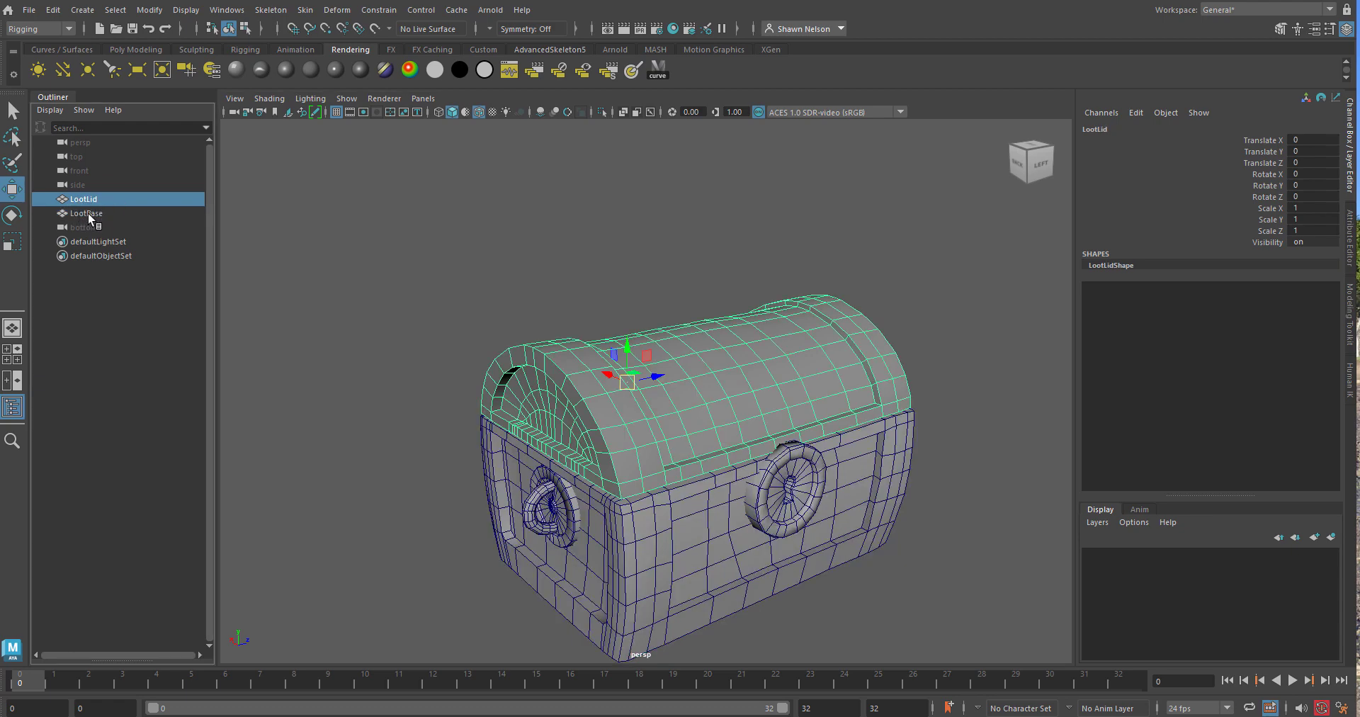
{"action": "left_click", "coordinate": [87, 212]}
{"action": "left_click", "coordinate": [793, 355]}
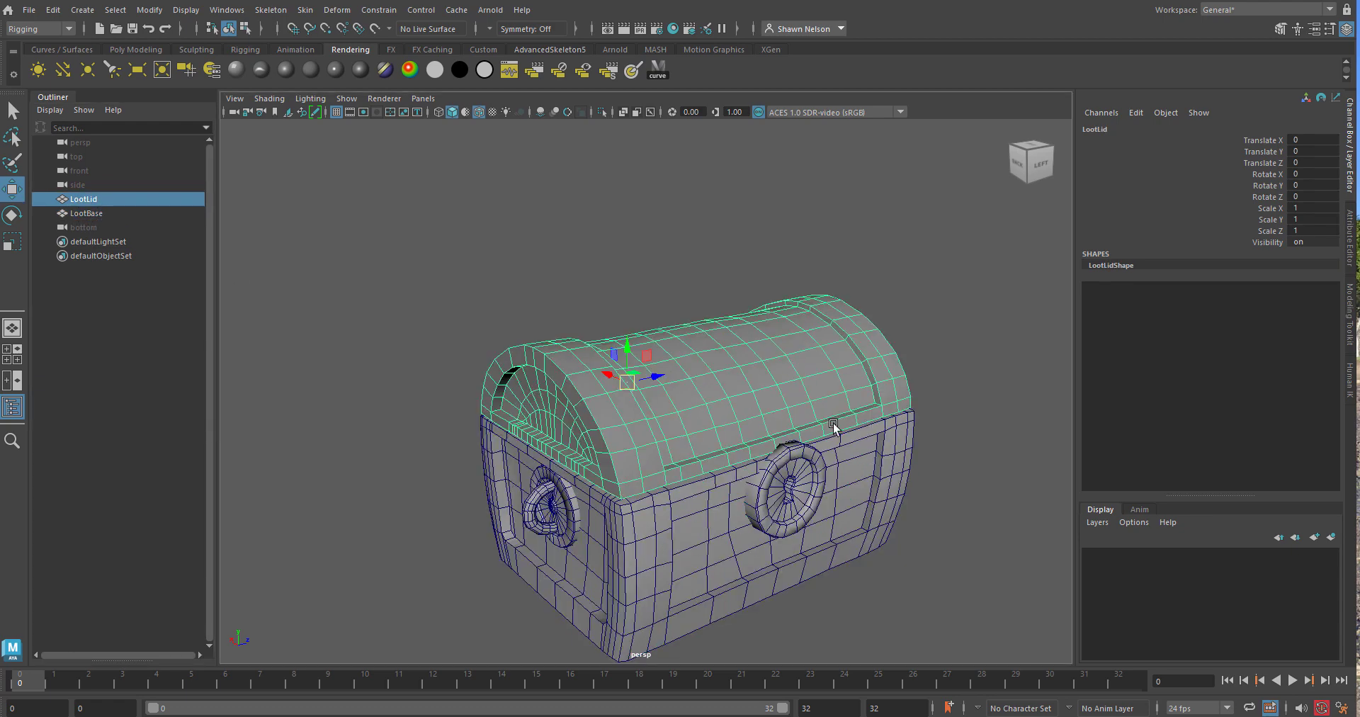
{"action": "left_click", "coordinate": [844, 503], "text": "shift"}
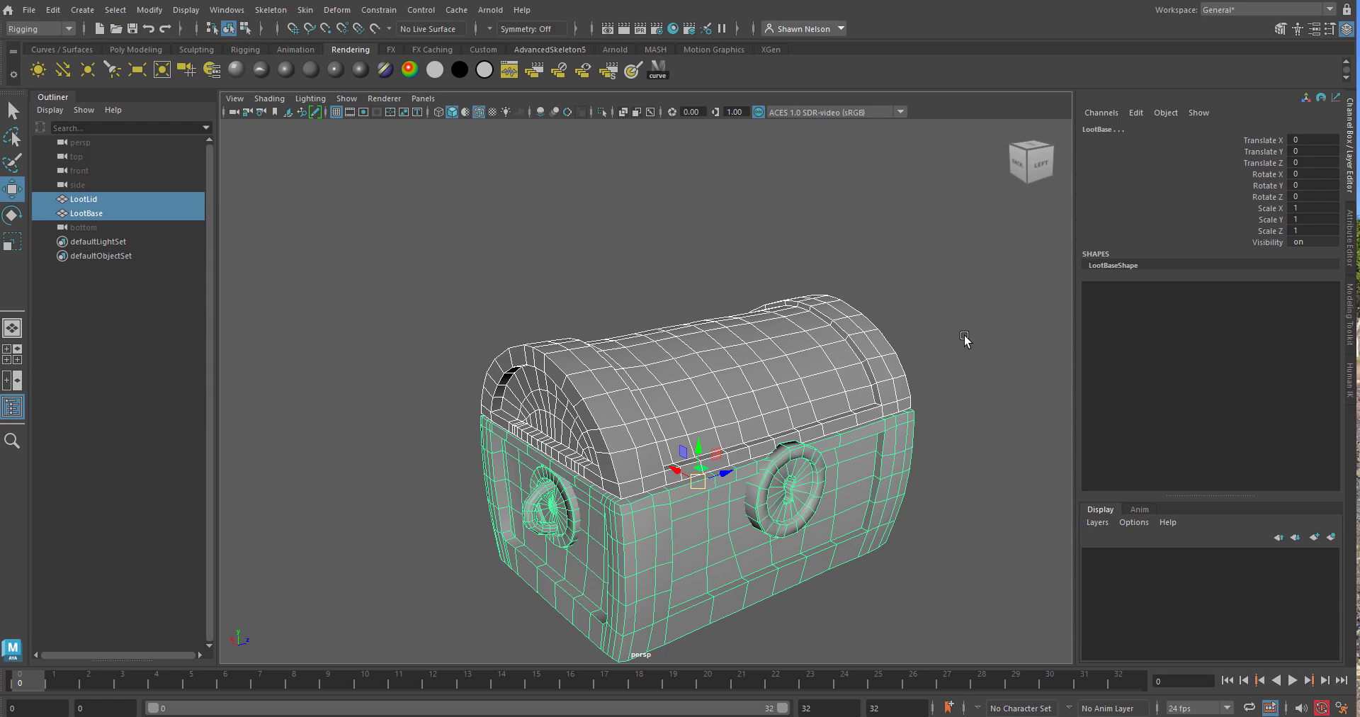
{"action": "key", "text": "p"}
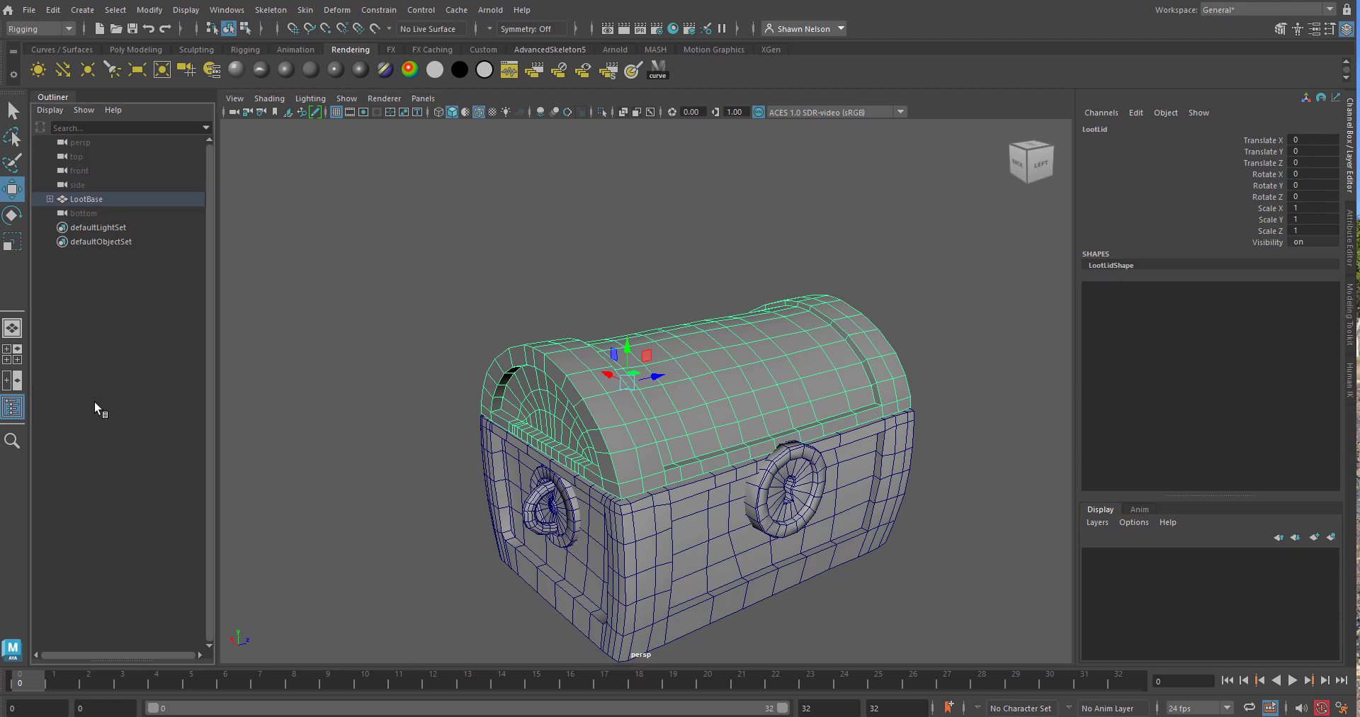
Expand LootBase's hierarchy, select the base to check that it includes the lid, and clear the selection
{"action": "left_click", "coordinate": [49, 199]}
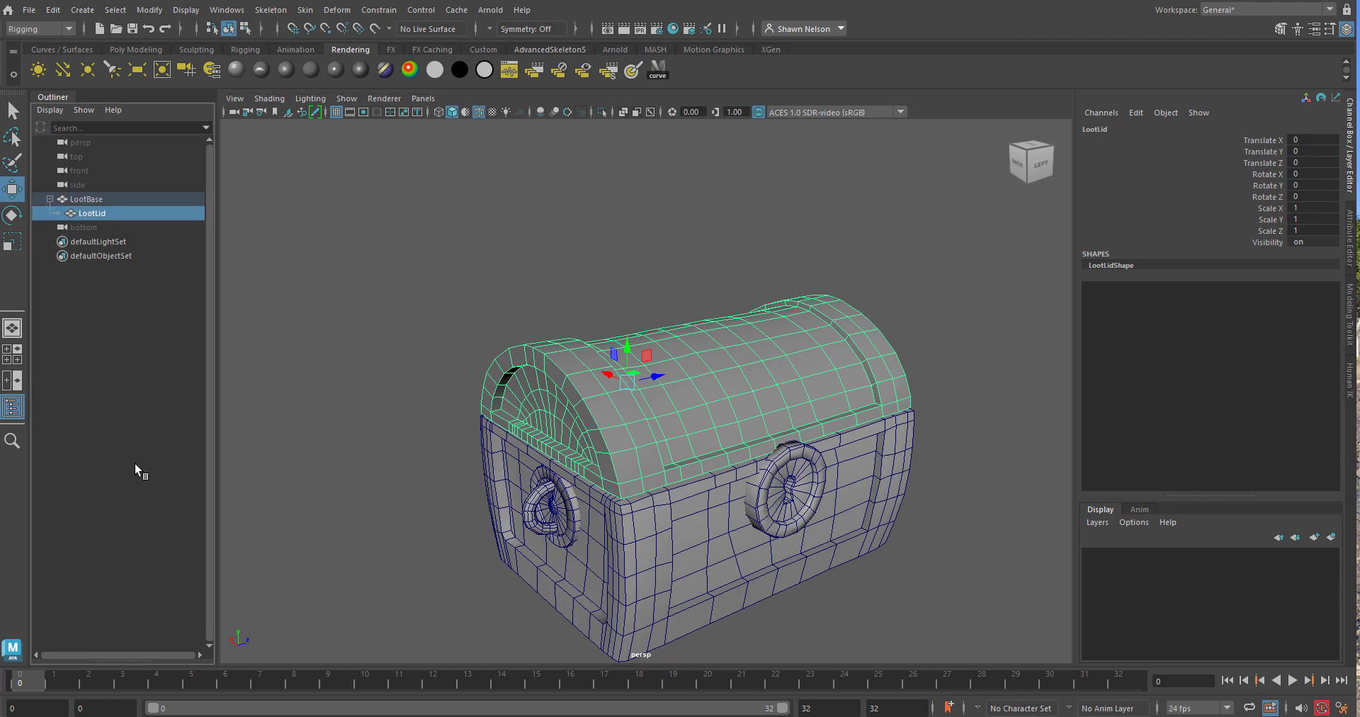
{"action": "left_click", "coordinate": [135, 462]}
{"action": "left_click", "coordinate": [80, 211]}
{"action": "left_click", "coordinate": [90, 204]}
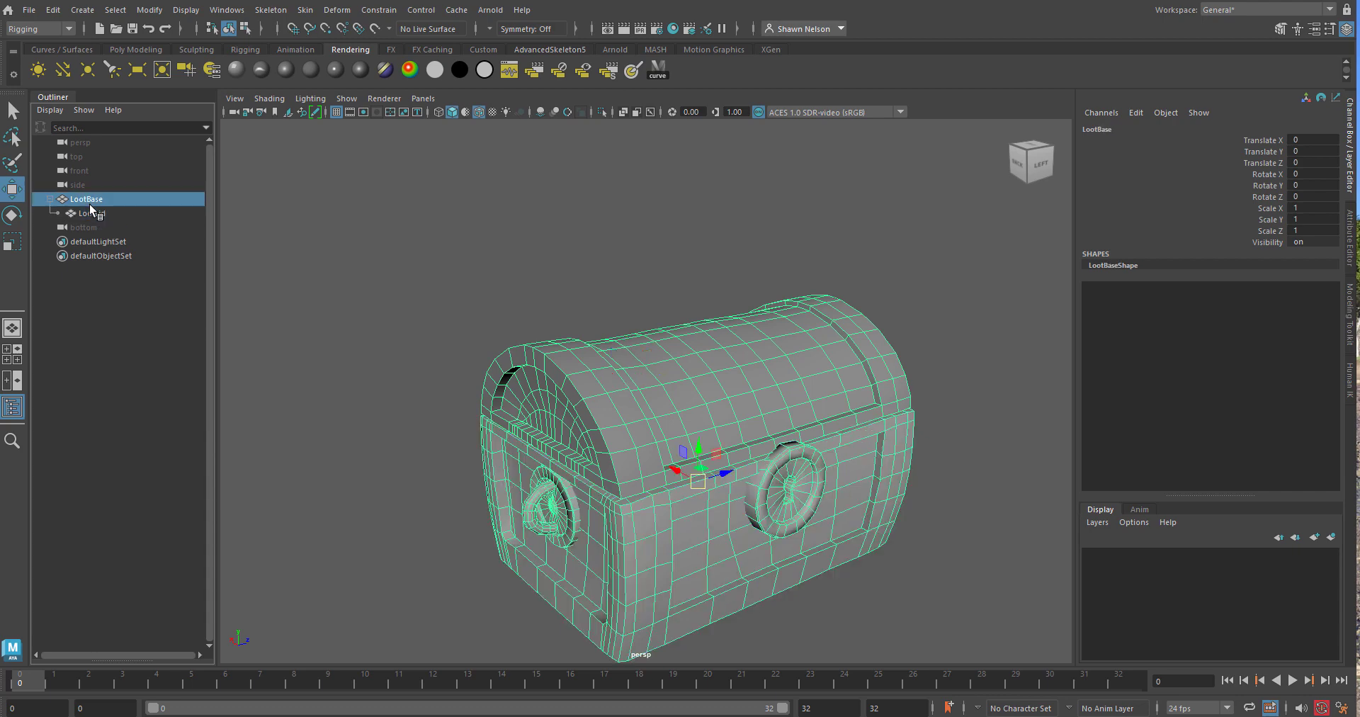
{"action": "left_click", "coordinate": [405, 597]}
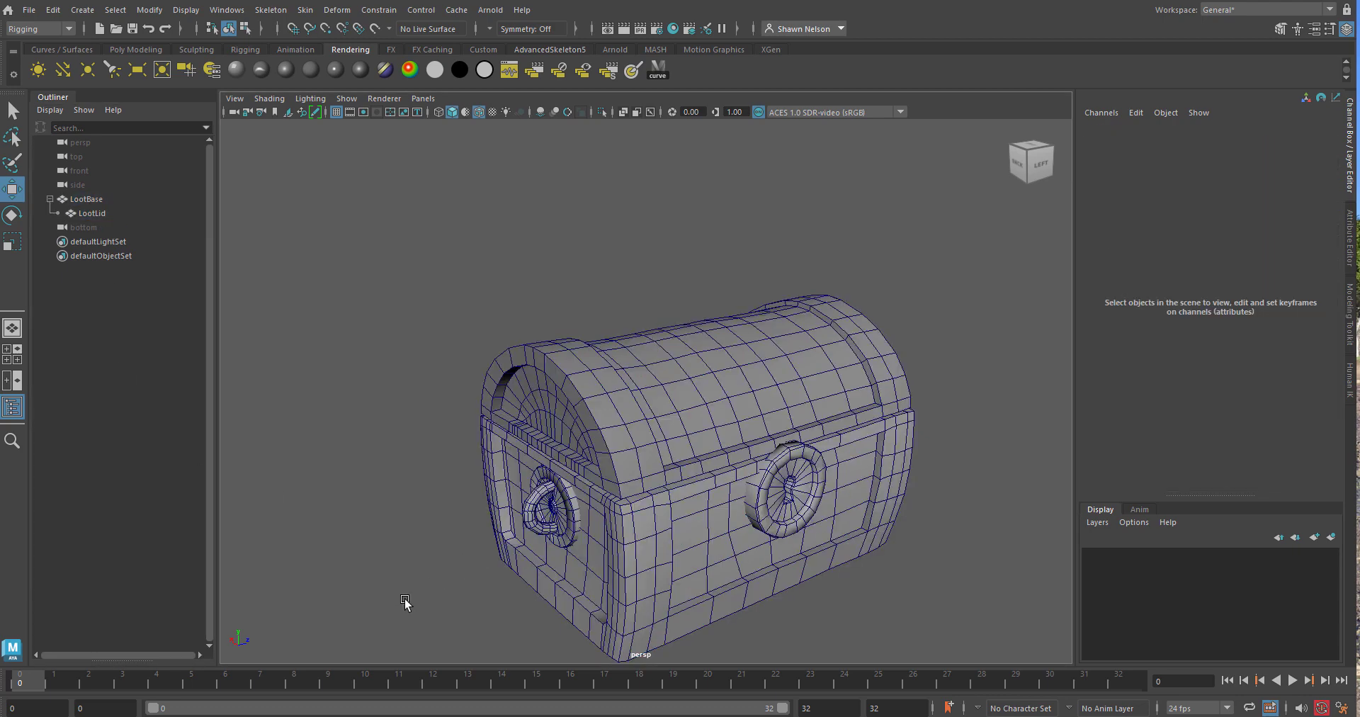
Select LootBase, move it away from its position and rotate it freely to test that the lid follows
{"action": "left_click", "coordinate": [686, 575]}
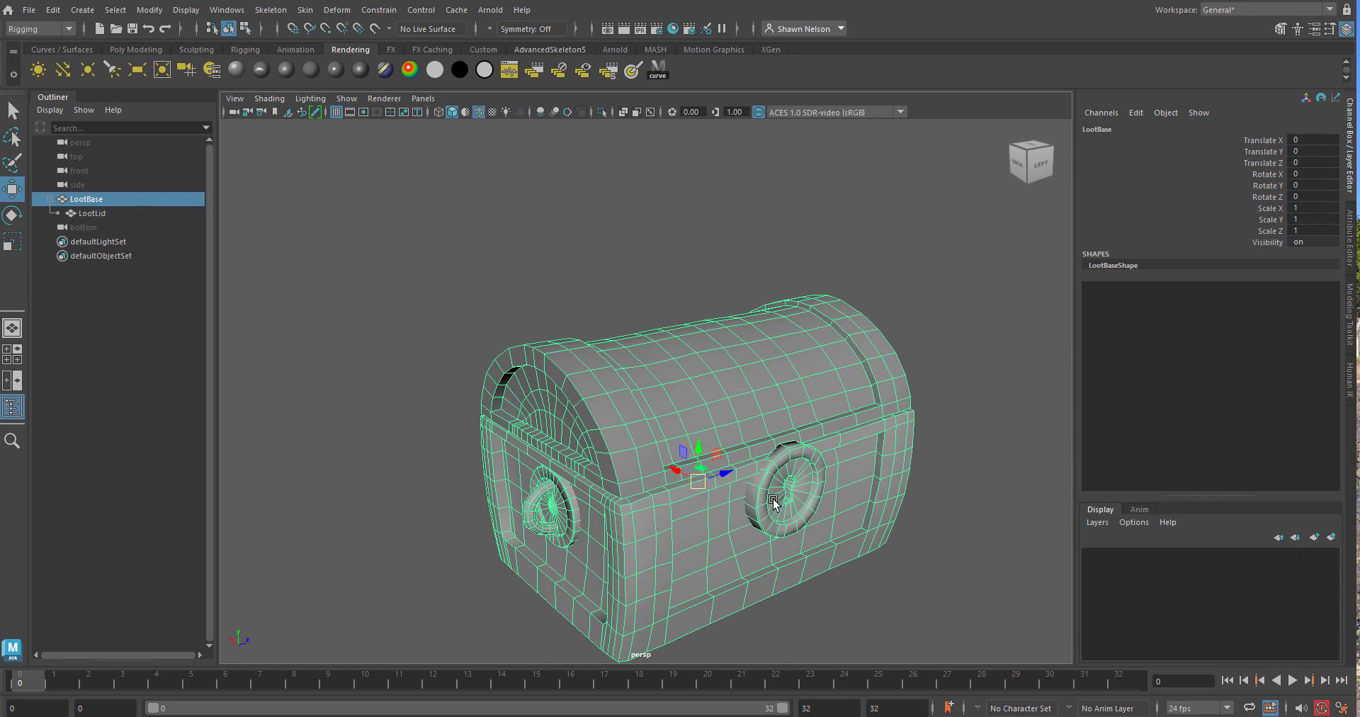
{"action": "left_click_drag", "start_coordinate": [678, 470], "coordinate": [672, 299]}
{"action": "key", "text": "r"}
{"action": "key", "text": "e"}
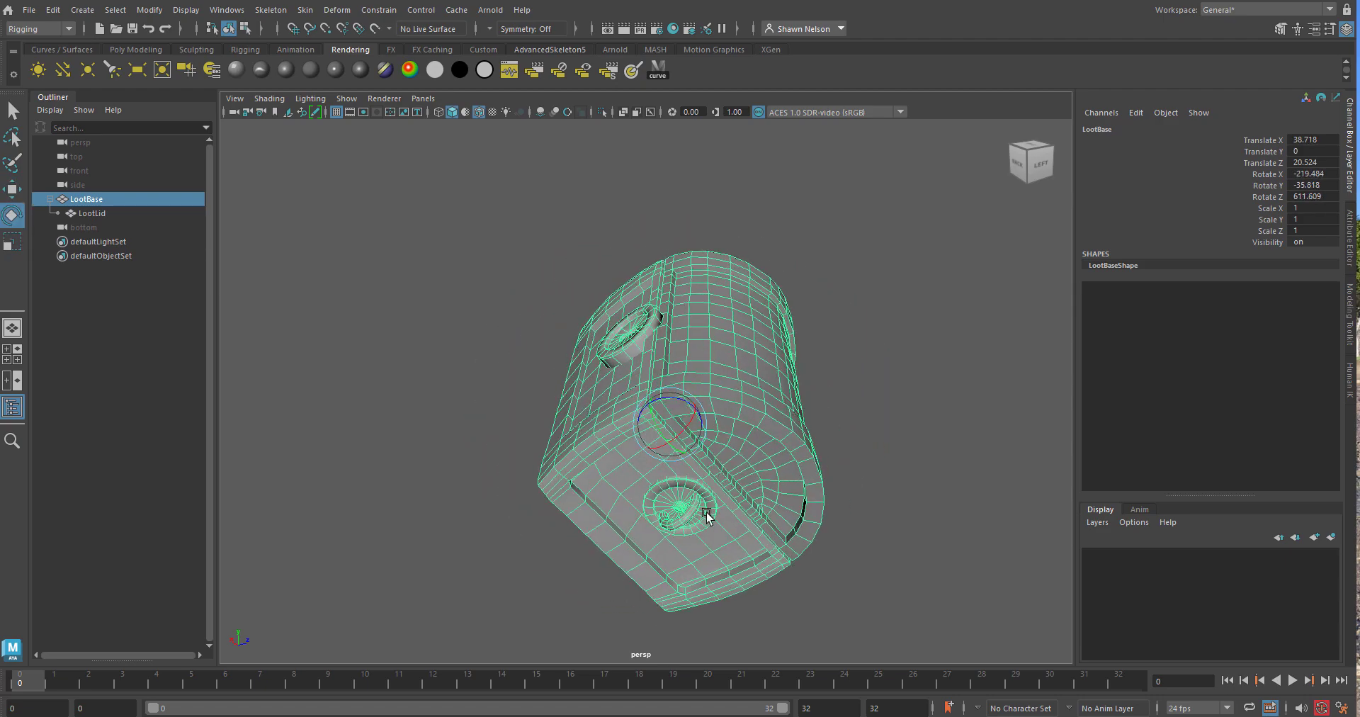
Undo the base's test rotation and reset its Translate Z and Translate X to 0
{"action": "key", "text": "ctrl+z"}
{"action": "double_click", "coordinate": [1330, 163]}
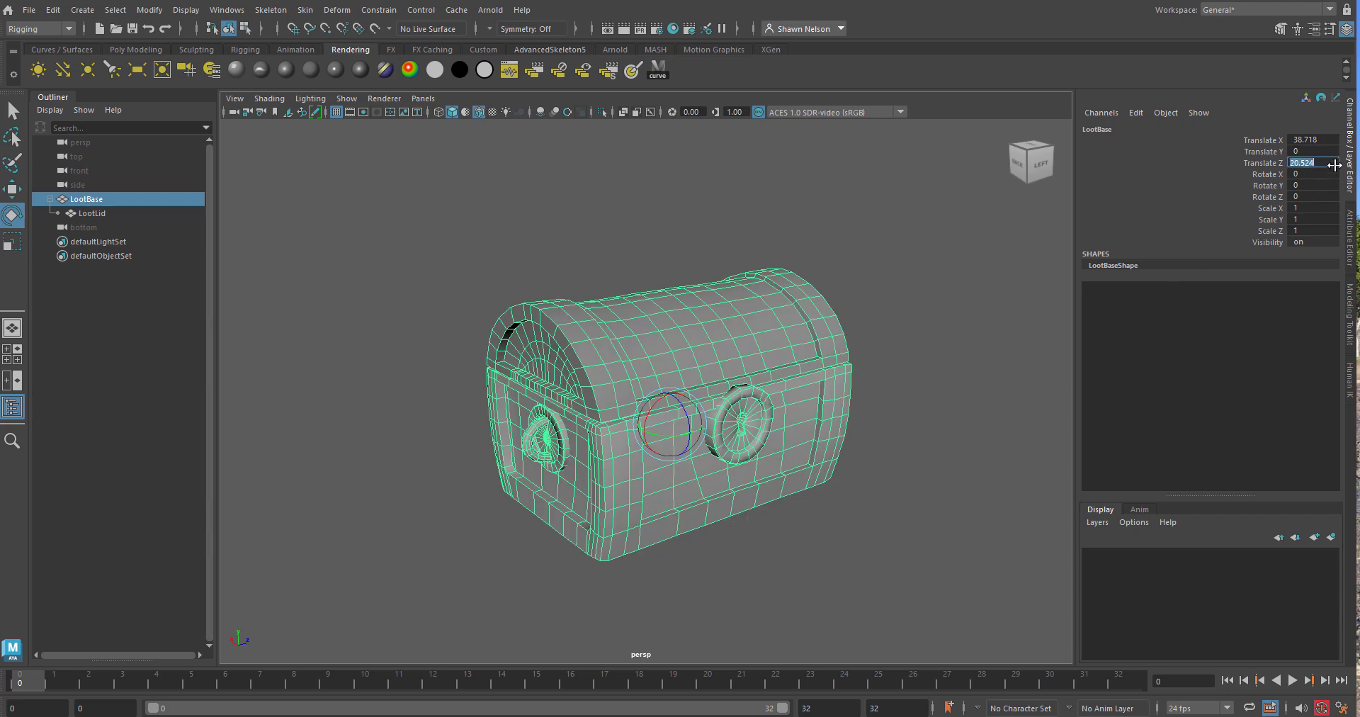
{"action": "type", "text": "0"}
{"action": "double_click", "coordinate": [1306, 139]}
{"action": "type", "text": "0"}
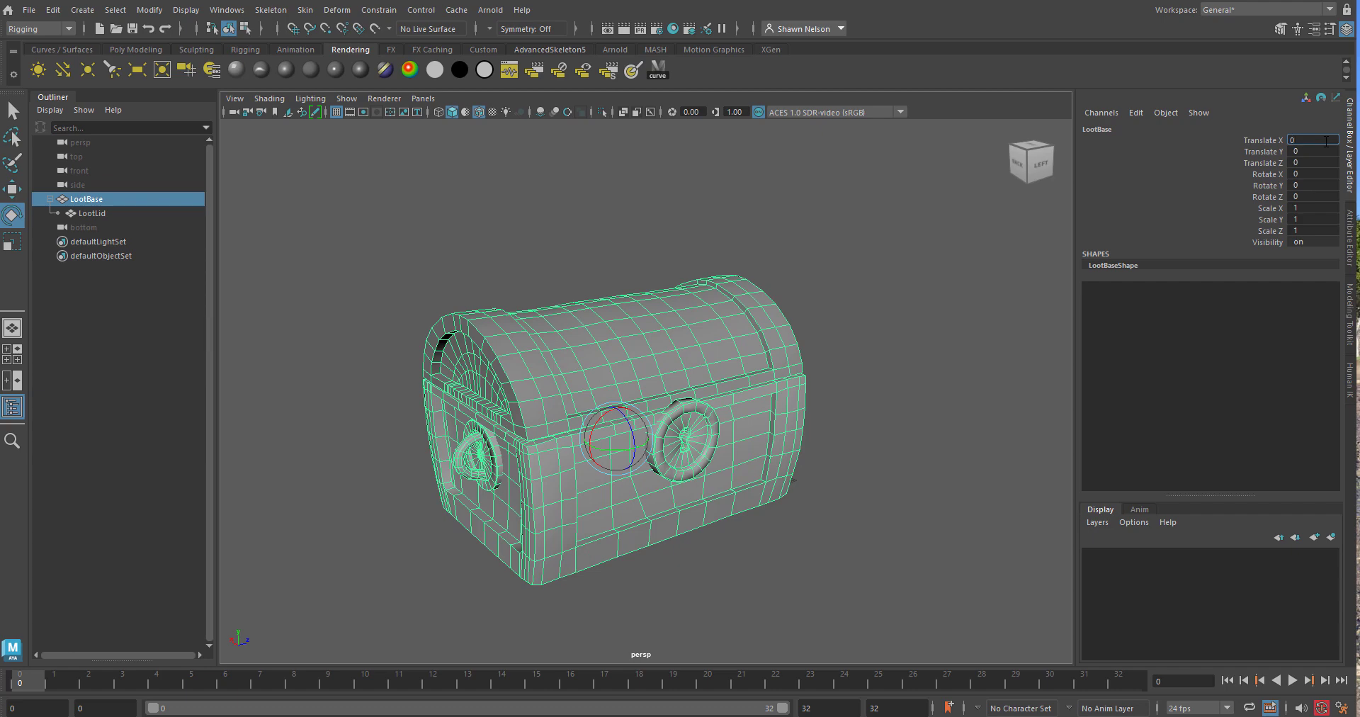
{"action": "key", "text": "Return"}
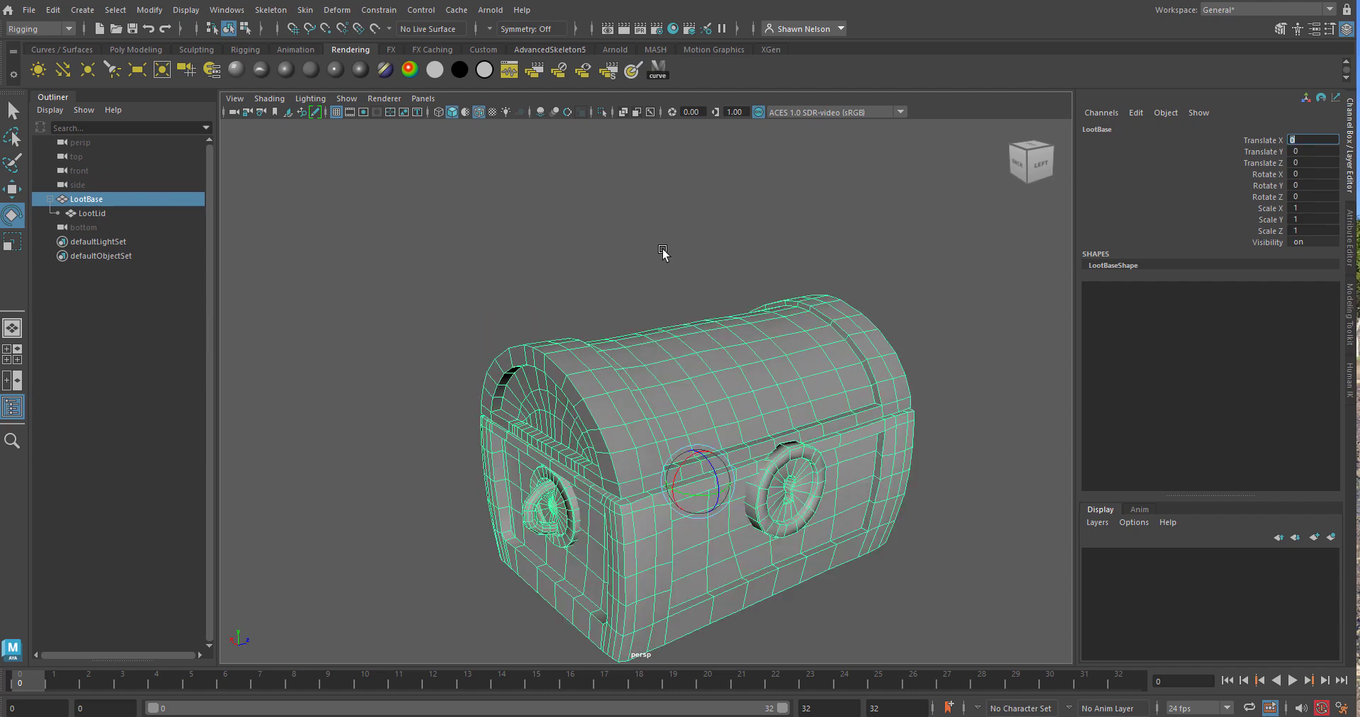
Rotate the lid open on its hinge, and rotate the base to test that the open lid follows it
{"action": "left_click", "coordinate": [665, 291]}
{"action": "left_click", "coordinate": [704, 399]}
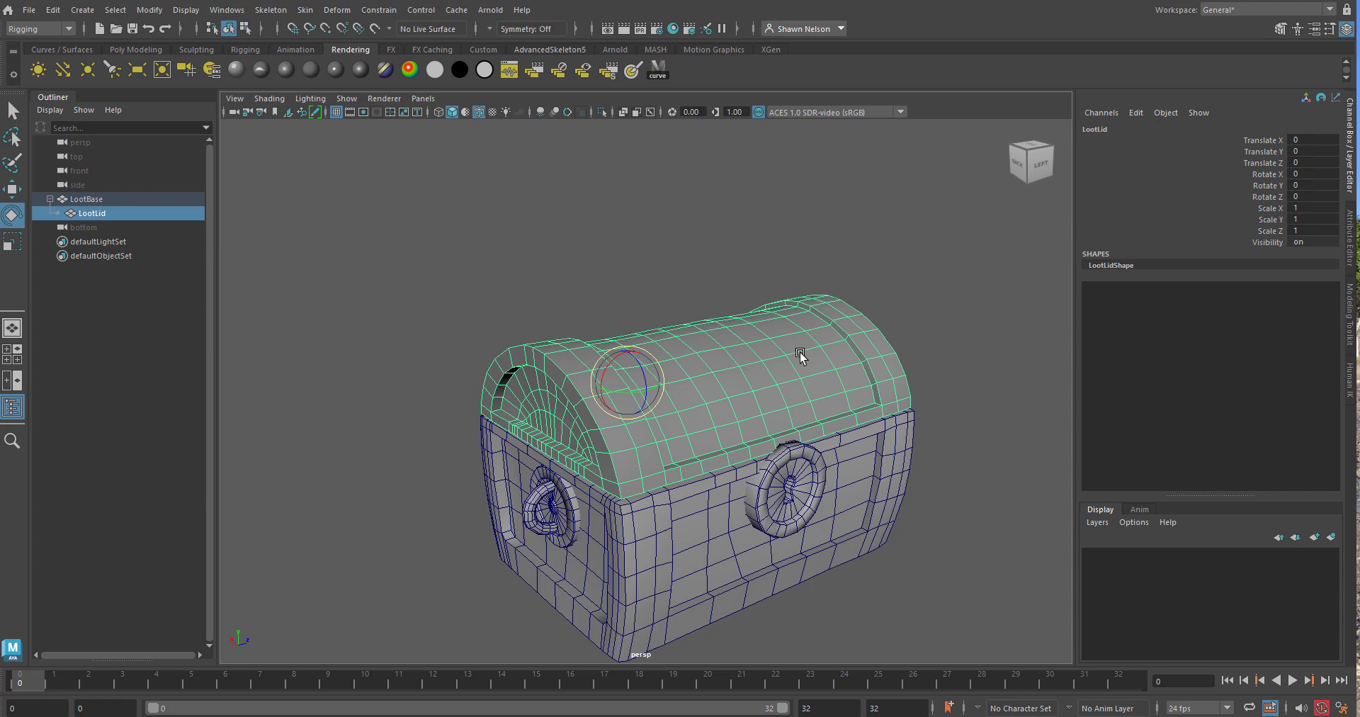
{"action": "left_click_drag", "start_coordinate": [643, 380], "coordinate": [626, 347]}
{"action": "left_click", "coordinate": [847, 568]}
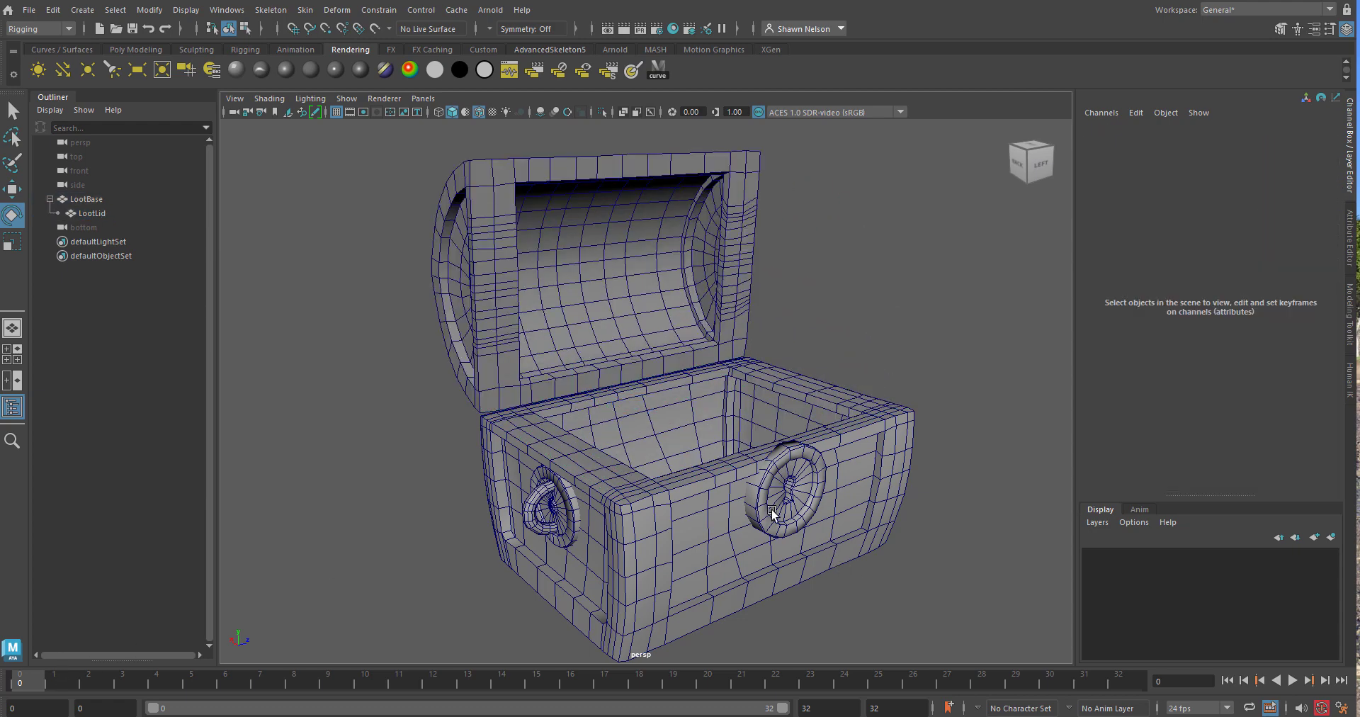
{"action": "left_click", "coordinate": [775, 512]}
{"action": "left_click_drag", "start_coordinate": [694, 473], "coordinate": [889, 223]}
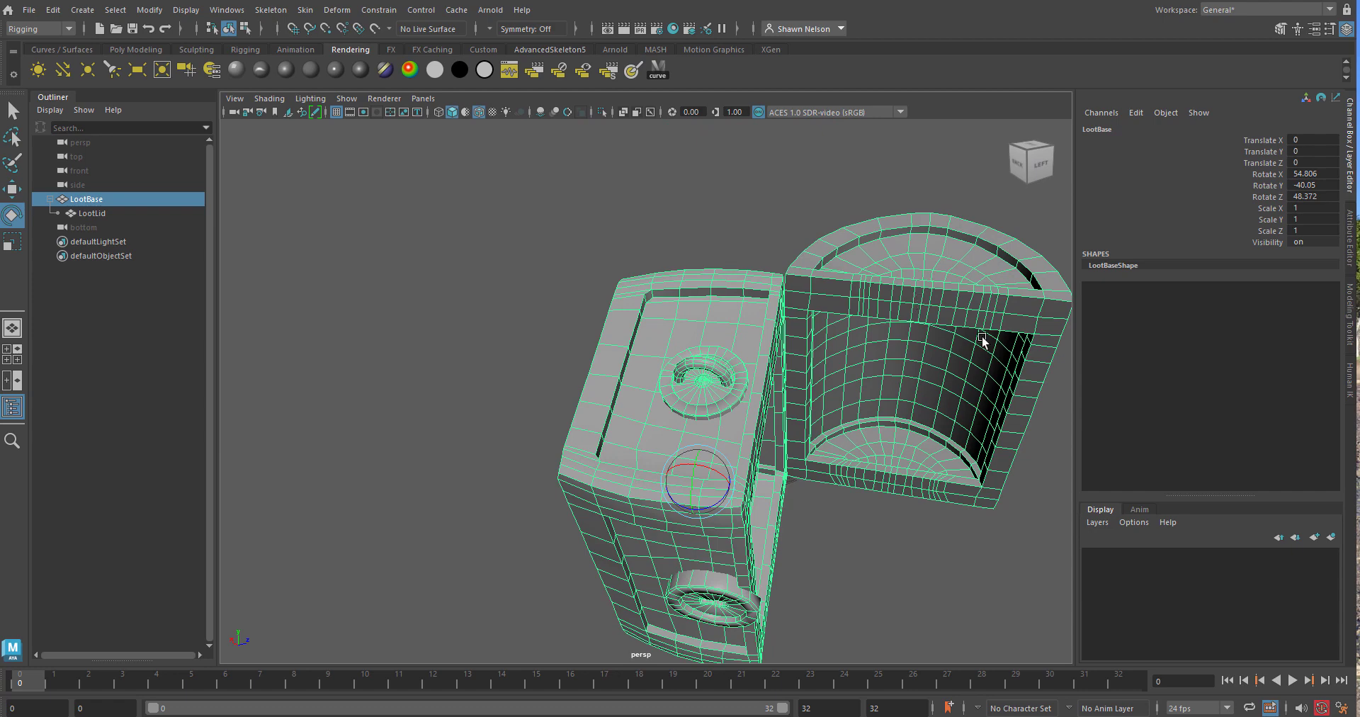
Undo the test rotations of the base and lid, and clear the selection
{"action": "key", "text": "ctrl+z"}
{"action": "key", "text": "ctrl+z"}
{"action": "key", "text": "ctrl+z"}
{"action": "key", "text": "ctrl+z"}
{"action": "key", "text": "ctrl+z"}
{"action": "key", "text": "ctrl+z"}
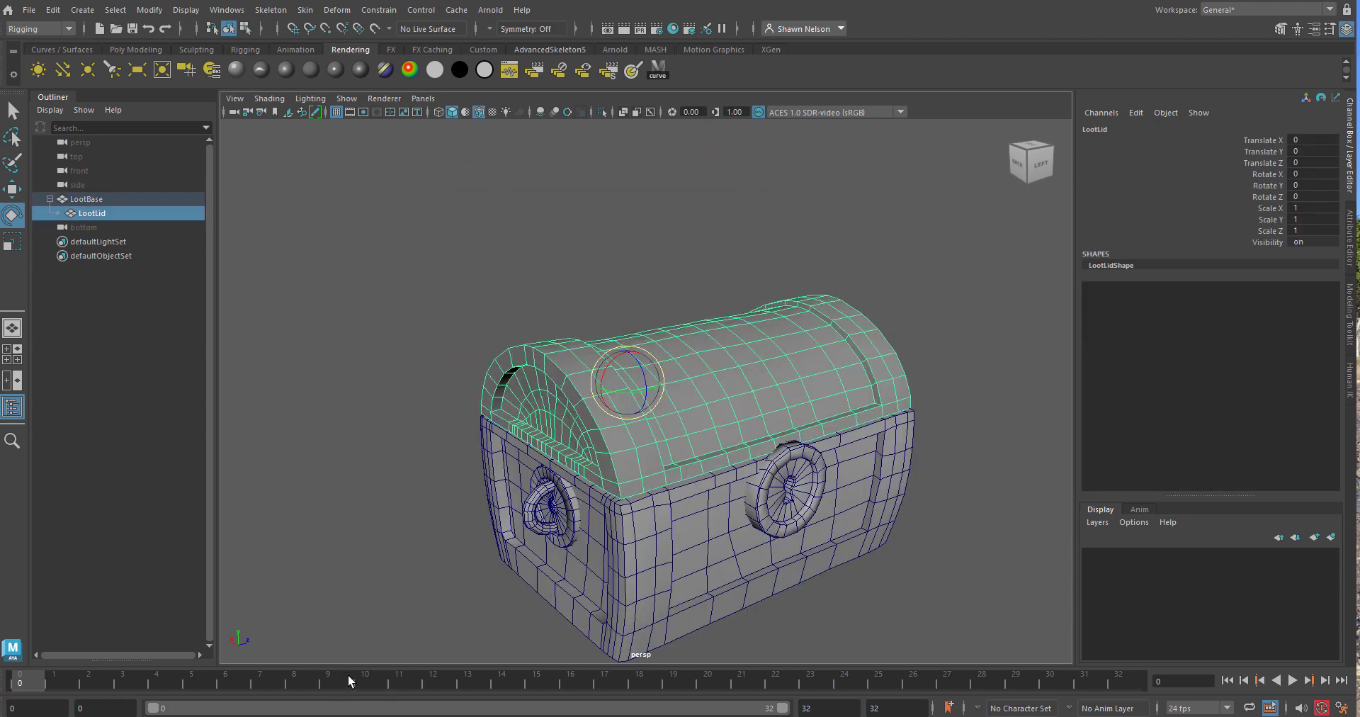
{"action": "left_click", "coordinate": [424, 551]}
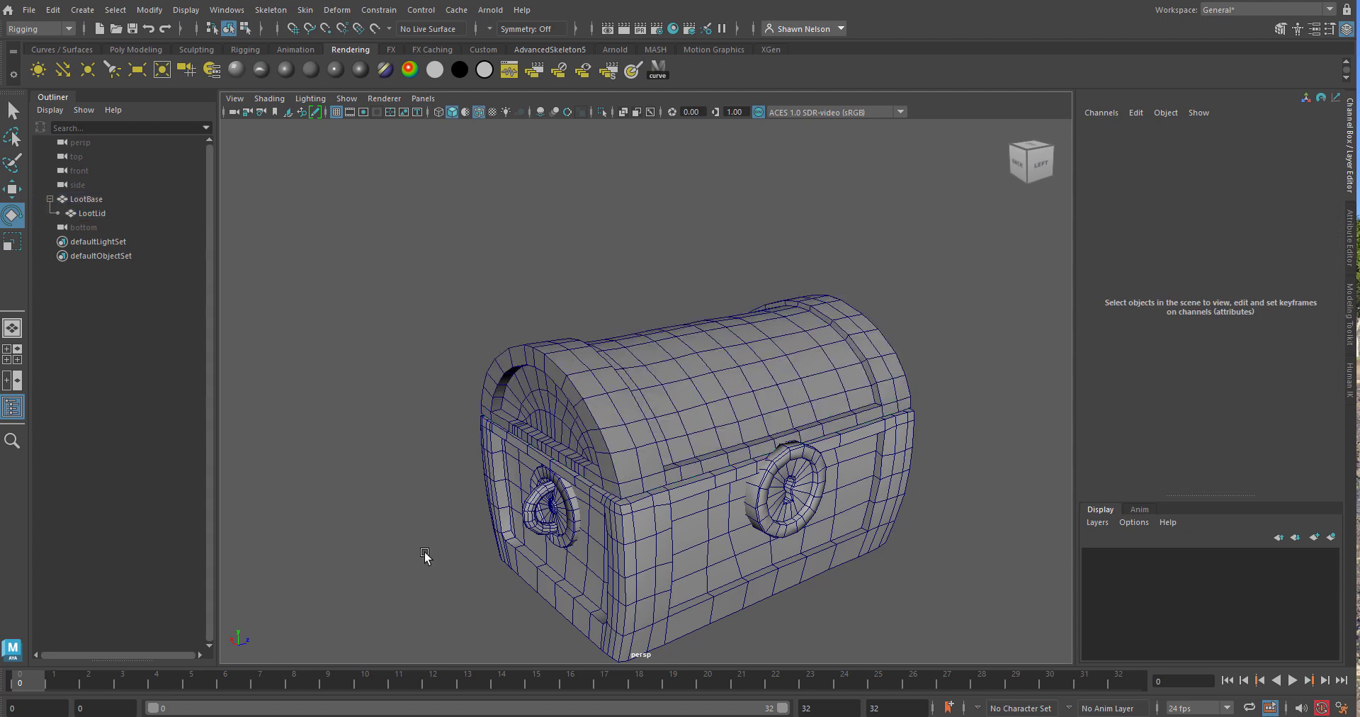
Select LootBase and LootLid together, set keyframes on their transforms at frame 0, and go to frame 10
{"action": "left_click", "coordinate": [693, 426]}
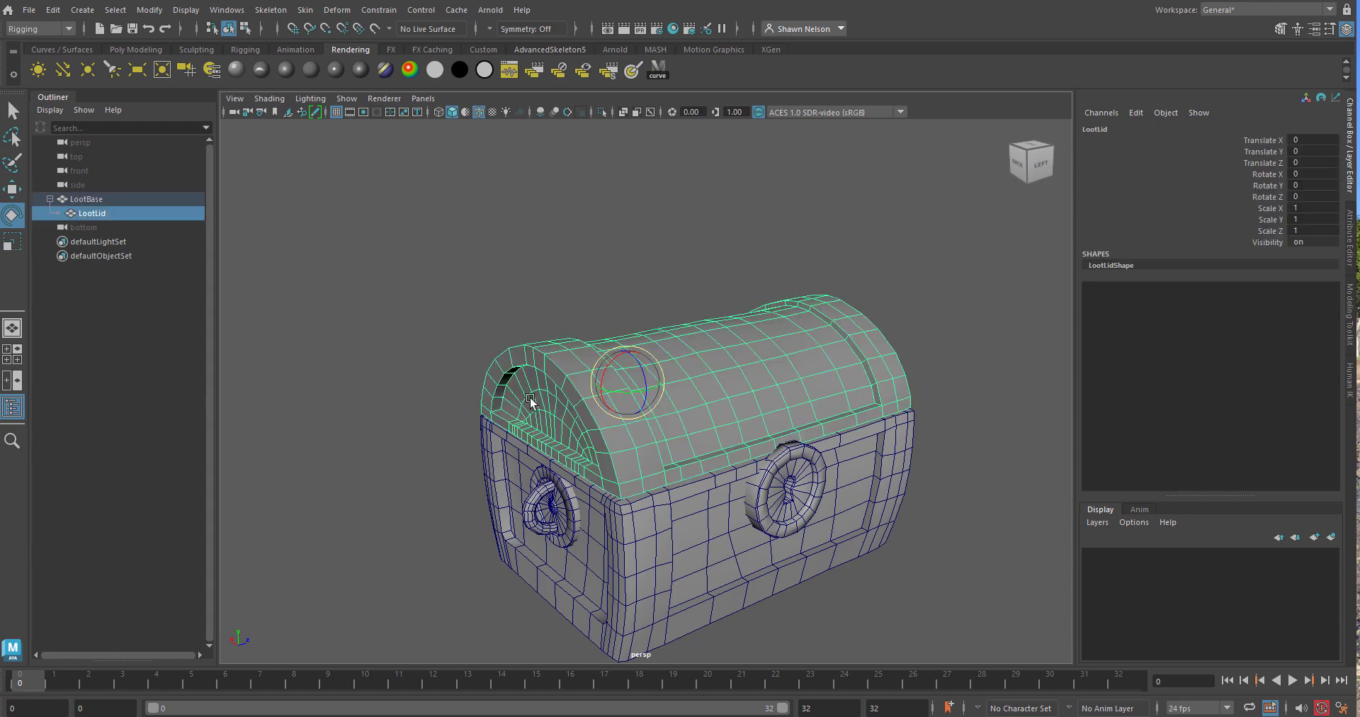
{"action": "left_click_drag", "start_coordinate": [487, 388], "coordinate": [595, 545]}
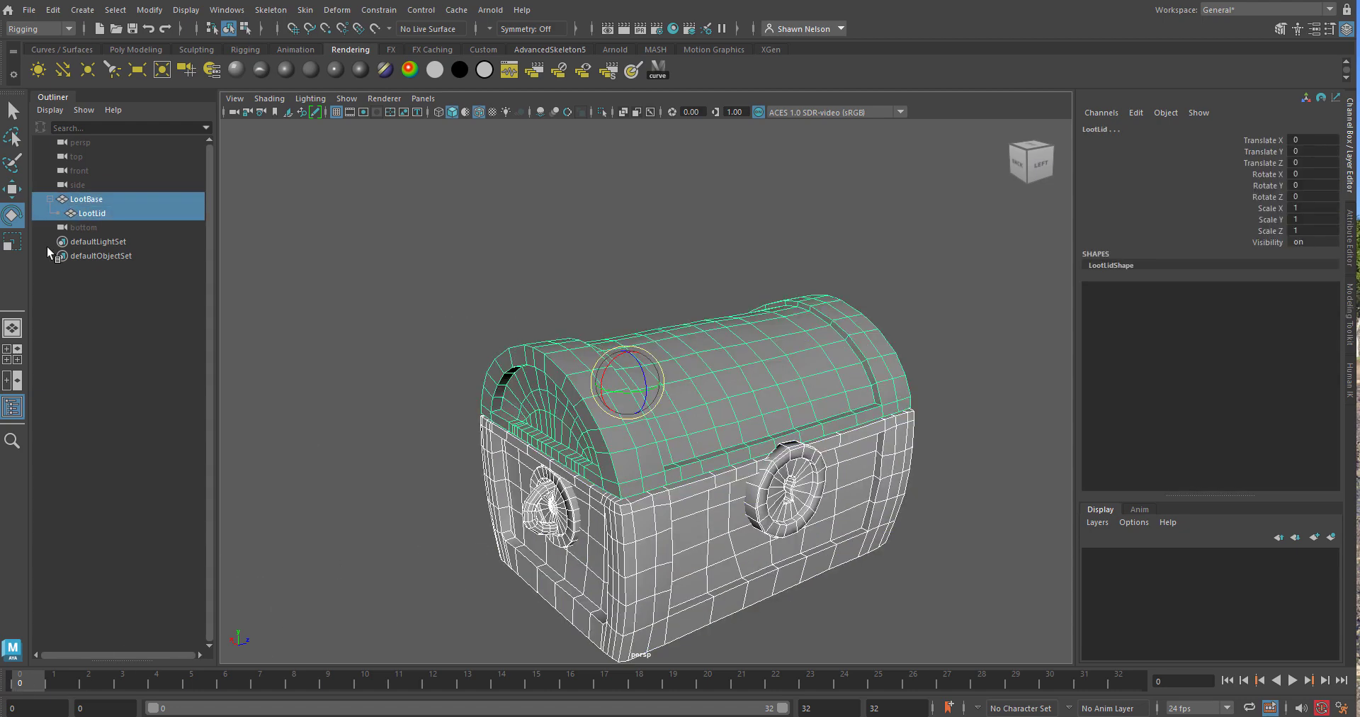
{"action": "left_click", "coordinate": [716, 553]}
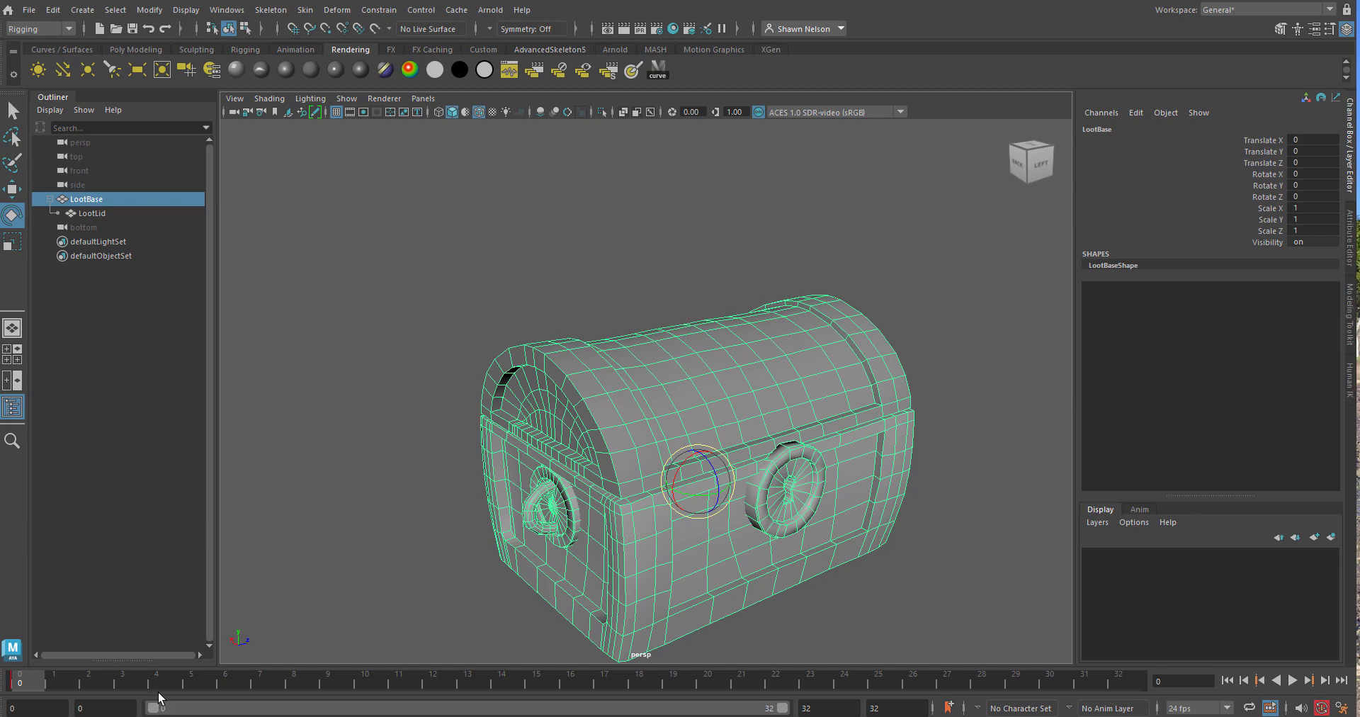
{"action": "key", "text": "s"}
{"action": "left_click", "coordinate": [556, 409]}
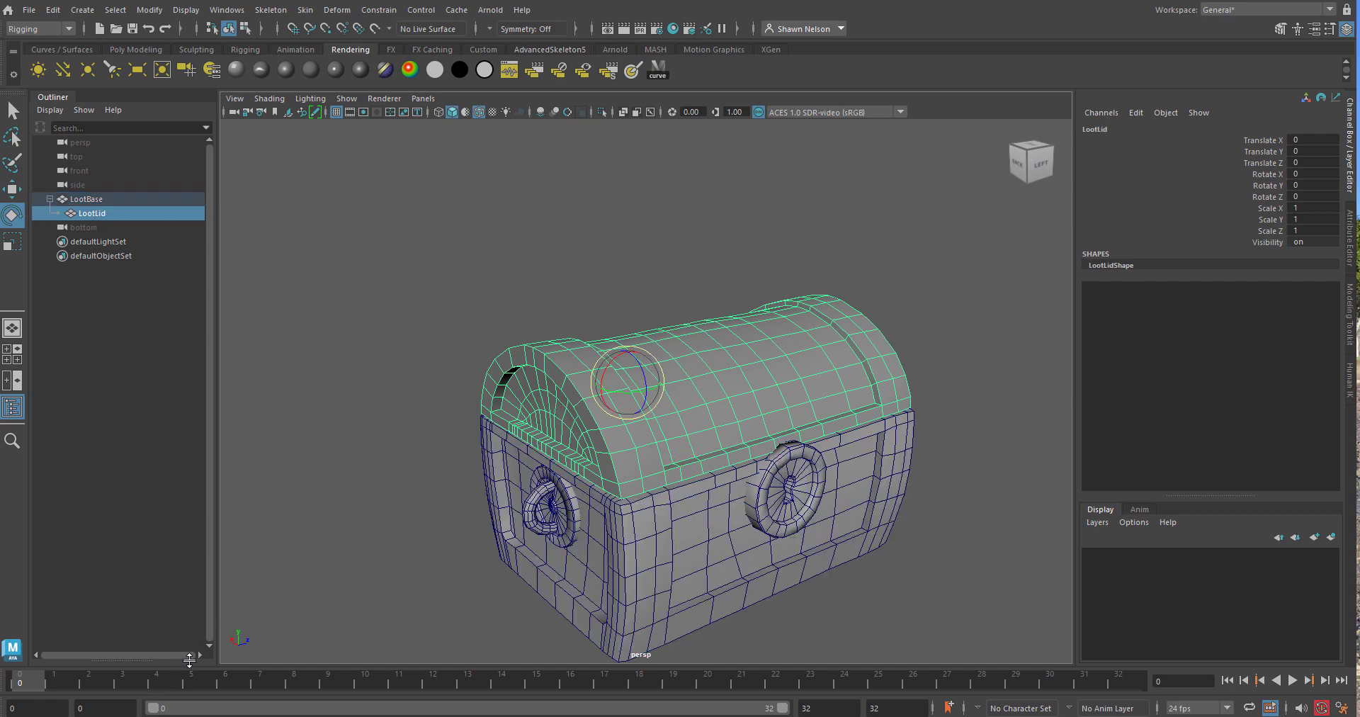
{"action": "left_click", "coordinate": [96, 200]}
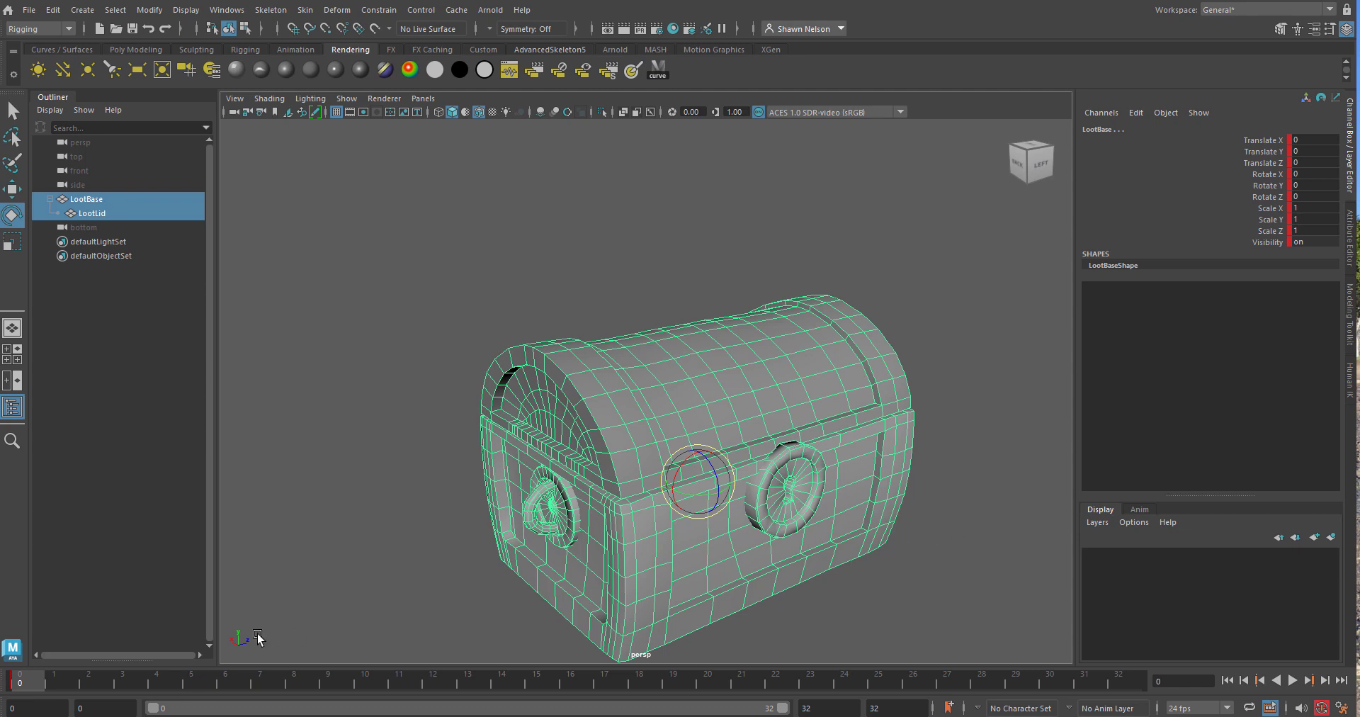
{"action": "key", "text": "alt+v"}
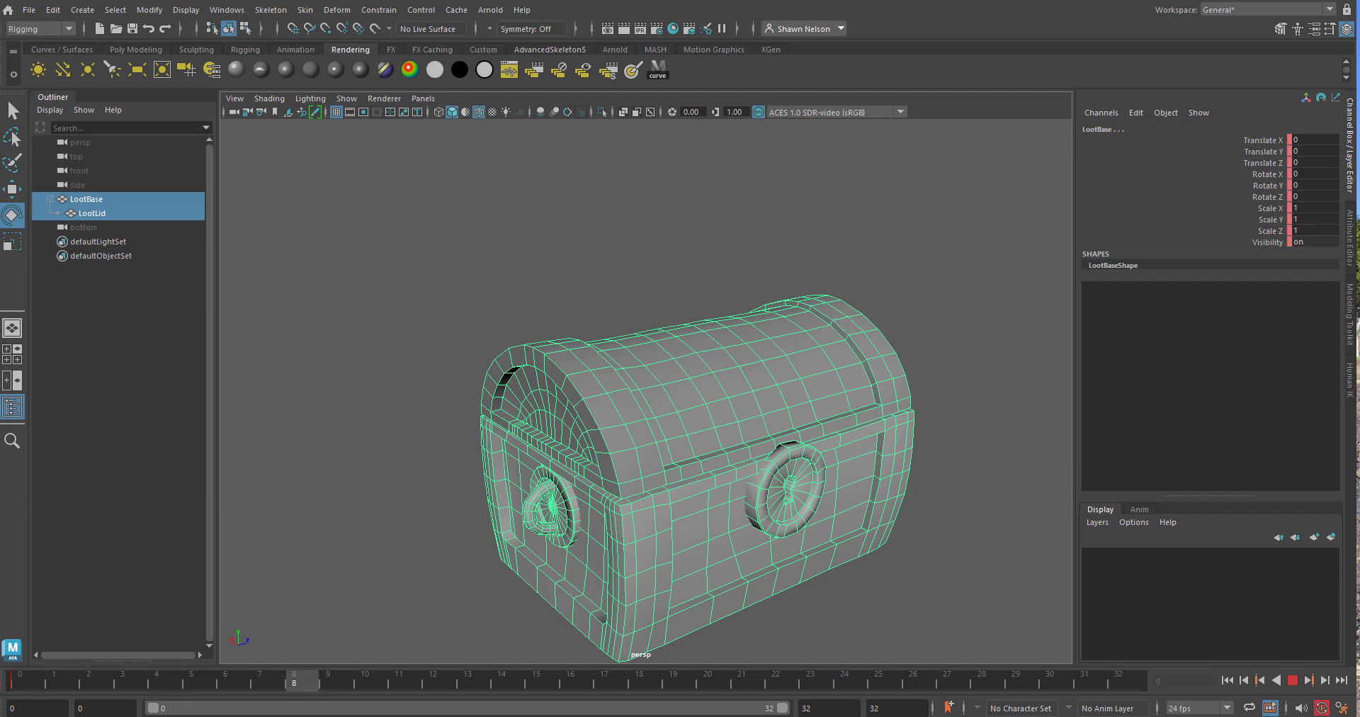
{"action": "key", "text": "alt+v"}
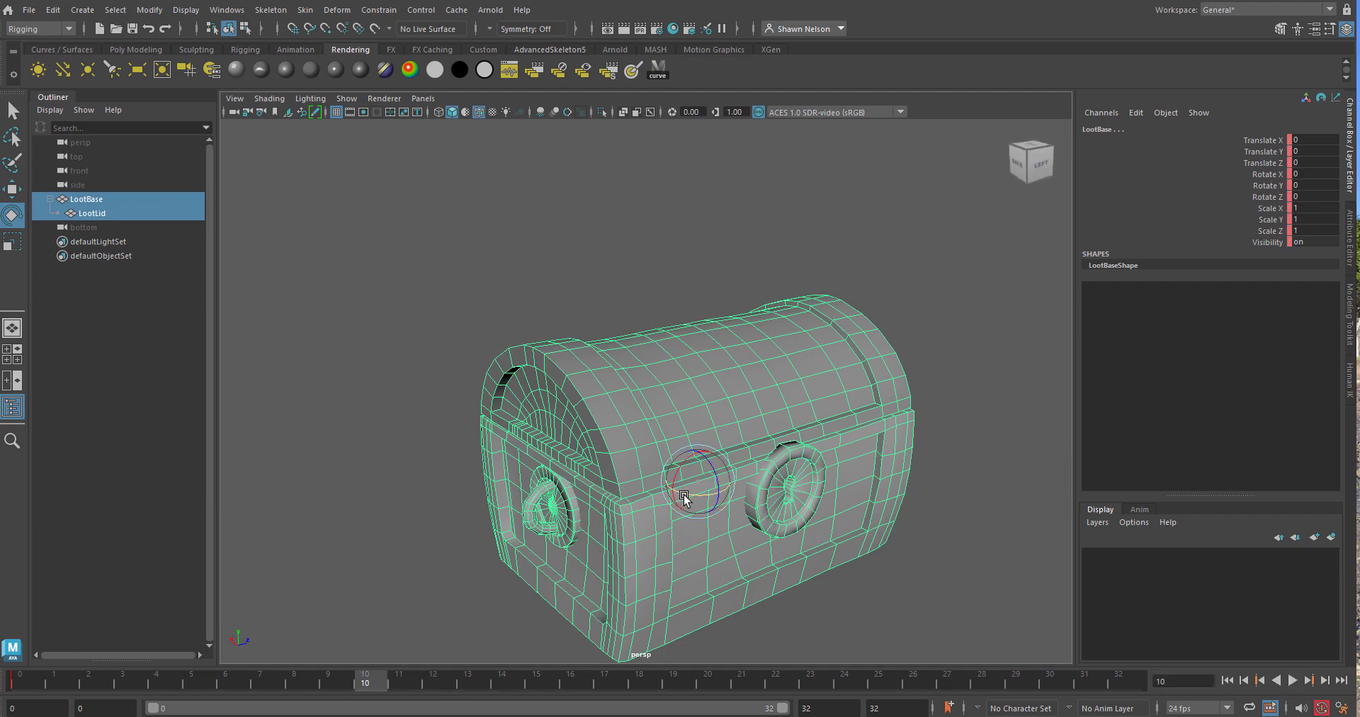
Try rotating the base and lid together at frame 10, undo it, and clear the selection
{"action": "left_click_drag", "start_coordinate": [687, 494], "coordinate": [723, 500]}
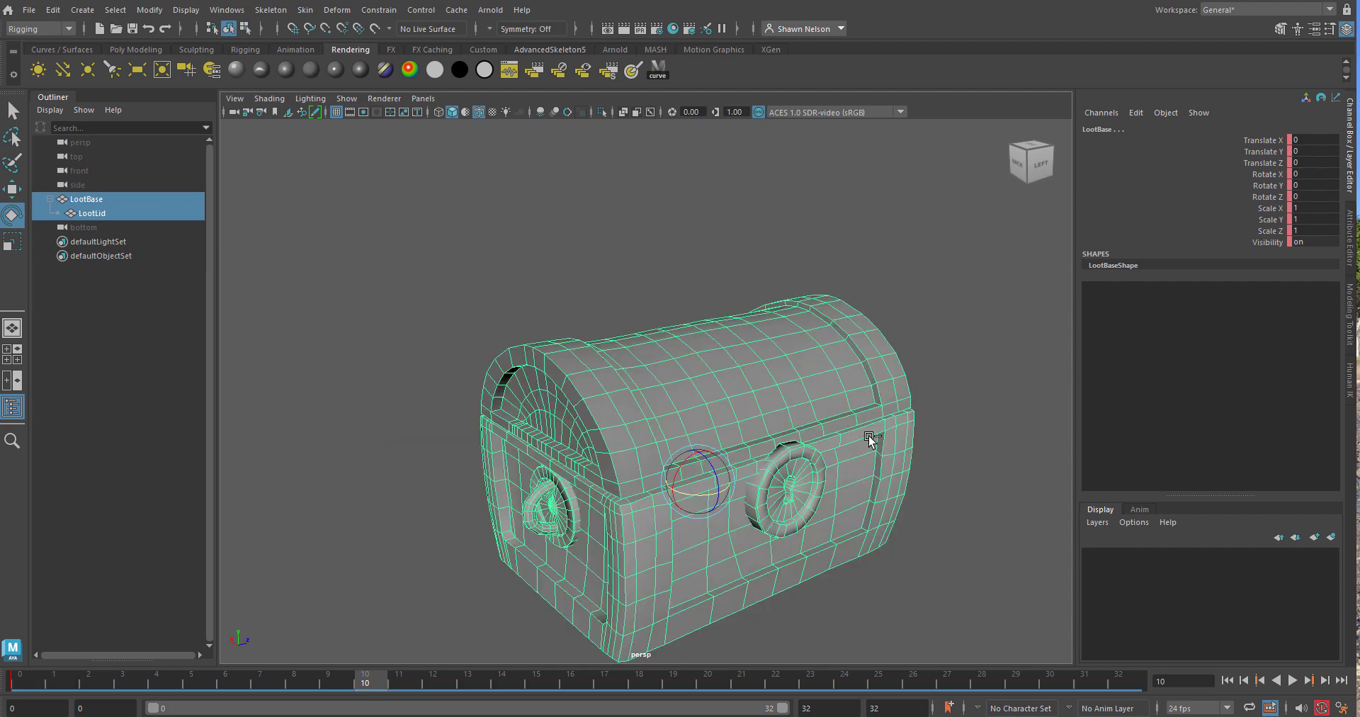
{"action": "key", "text": "ctrl+z"}
{"action": "key", "text": "ctrl+z"}
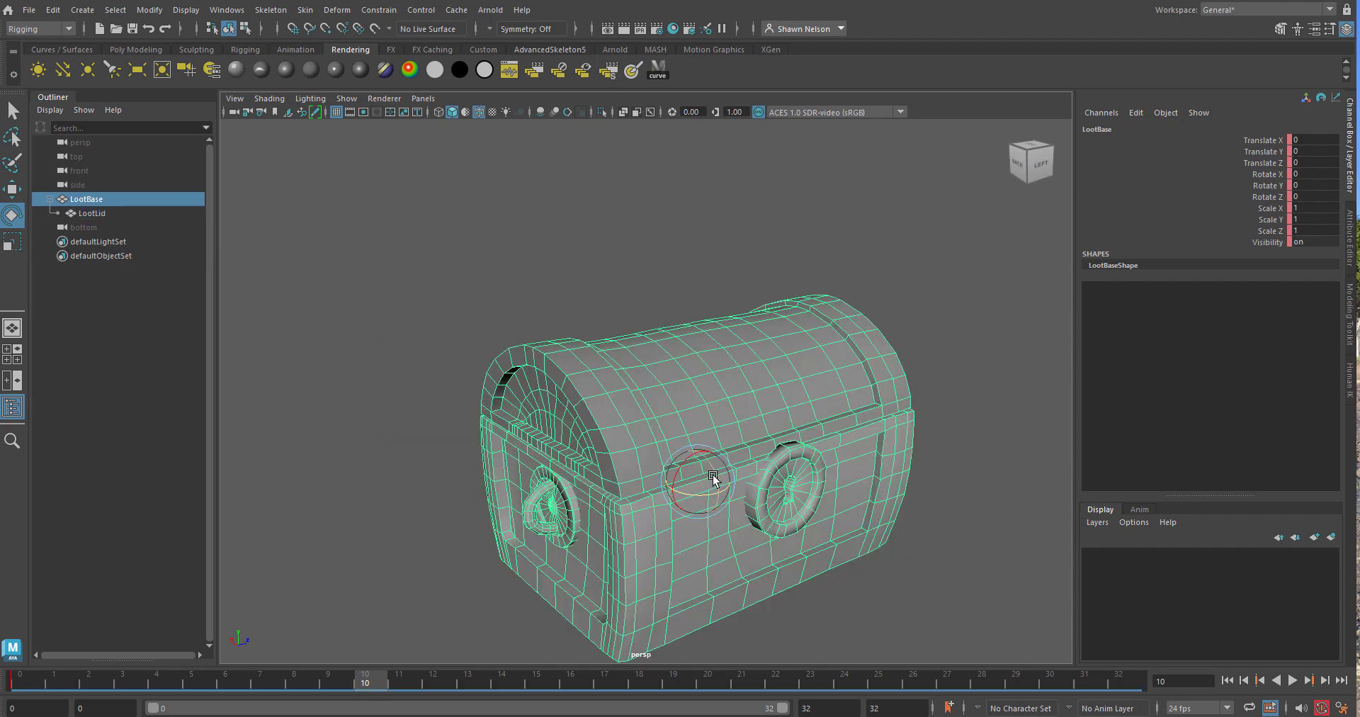
{"action": "left_click", "coordinate": [477, 418]}
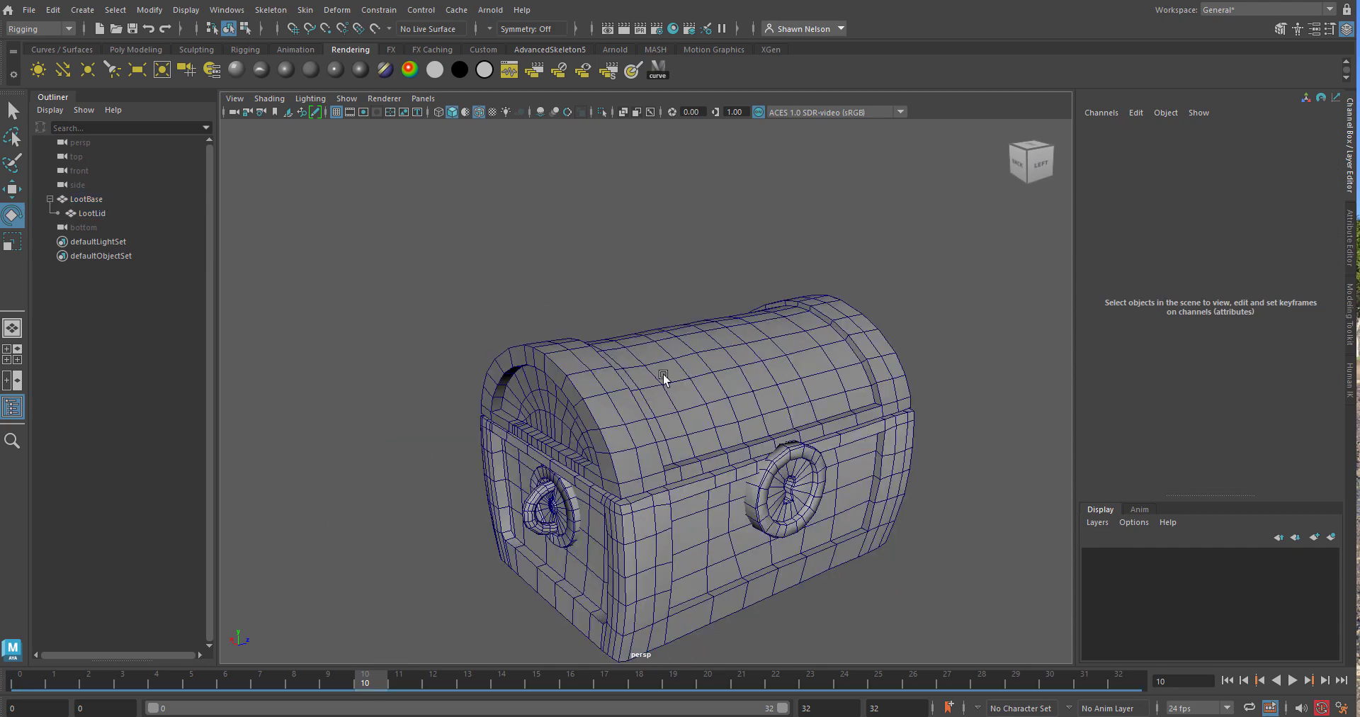
At frame 10, rotate the lid open to about -80 in Z and set LootBase's Rotate Y to 359
{"action": "left_click", "coordinate": [663, 372]}
{"action": "left_click_drag", "start_coordinate": [645, 375], "coordinate": [616, 317]}
{"action": "left_click", "coordinate": [612, 515]}
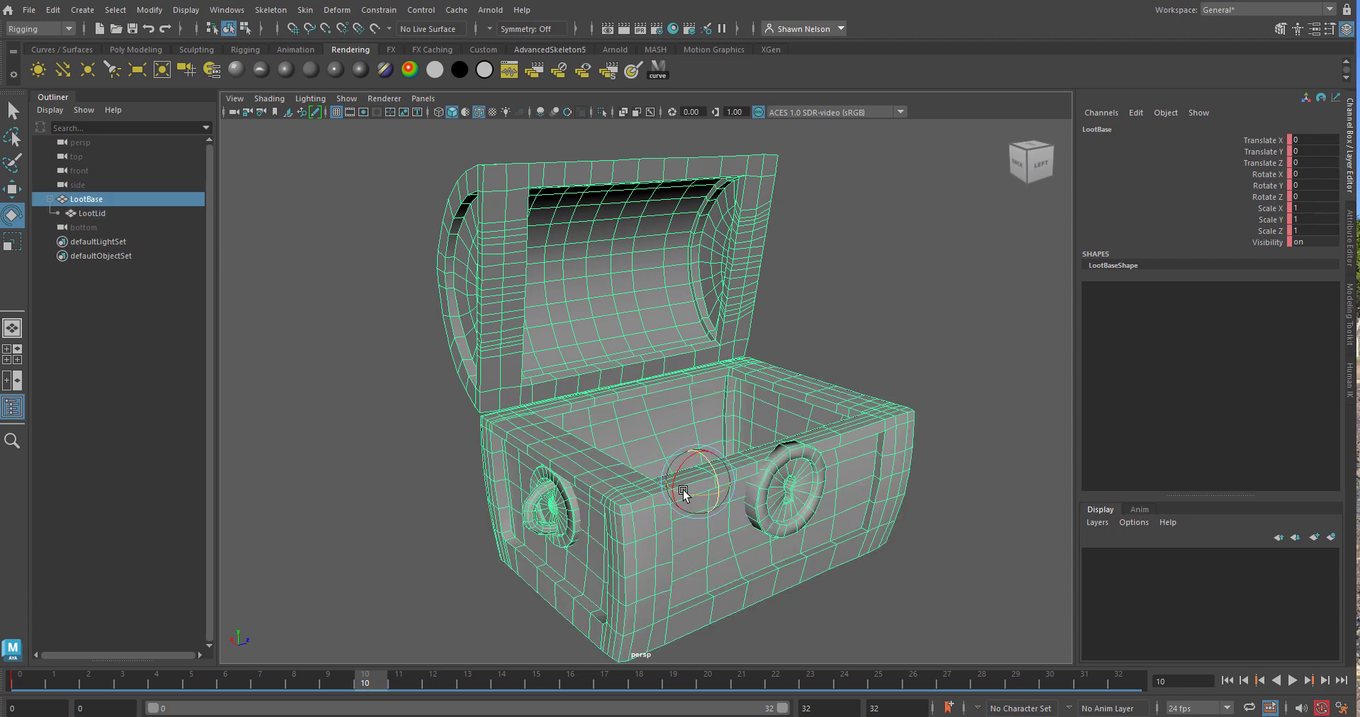
{"action": "mouse_move", "coordinate": [684, 495]}
{"action": "left_mouse_down"}
{"action": "mouse_move", "coordinate": [751, 497]}
{"action": "mouse_move", "coordinate": [708, 495]}
{"action": "left_mouse_up"}
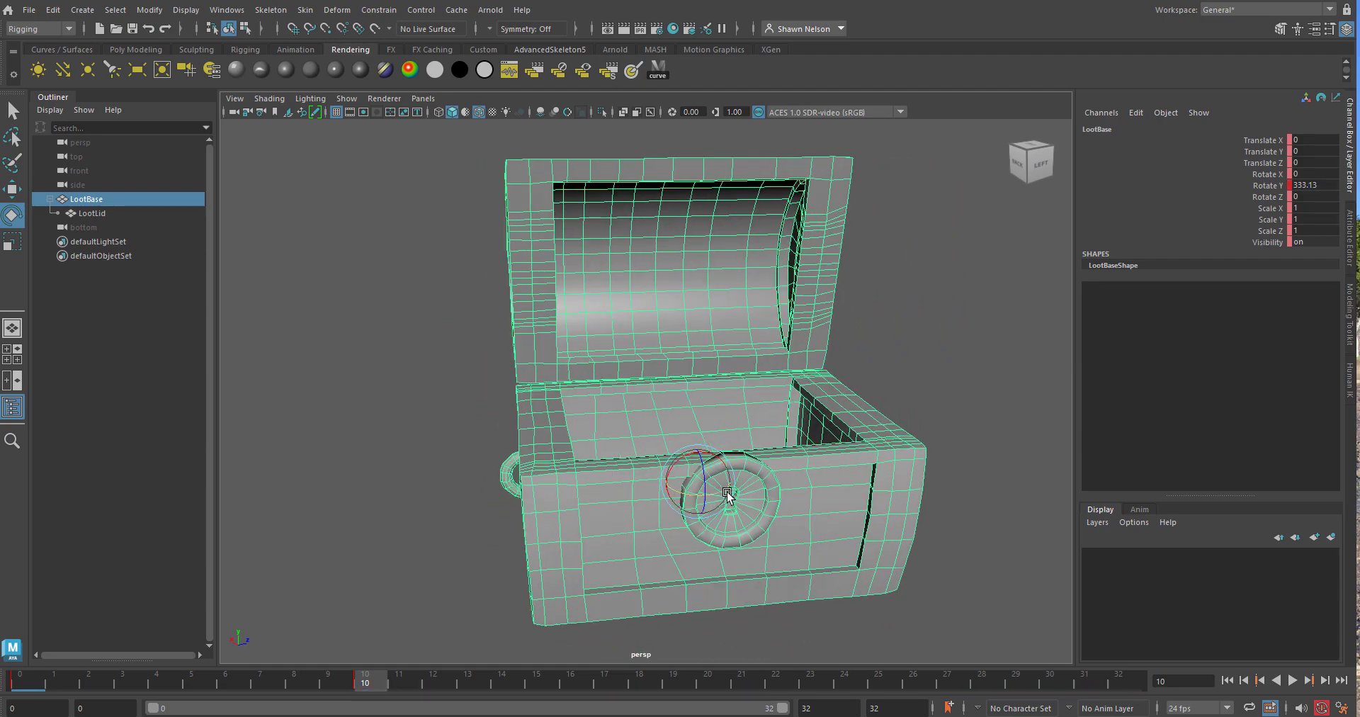
{"action": "double_click", "coordinate": [1319, 185]}
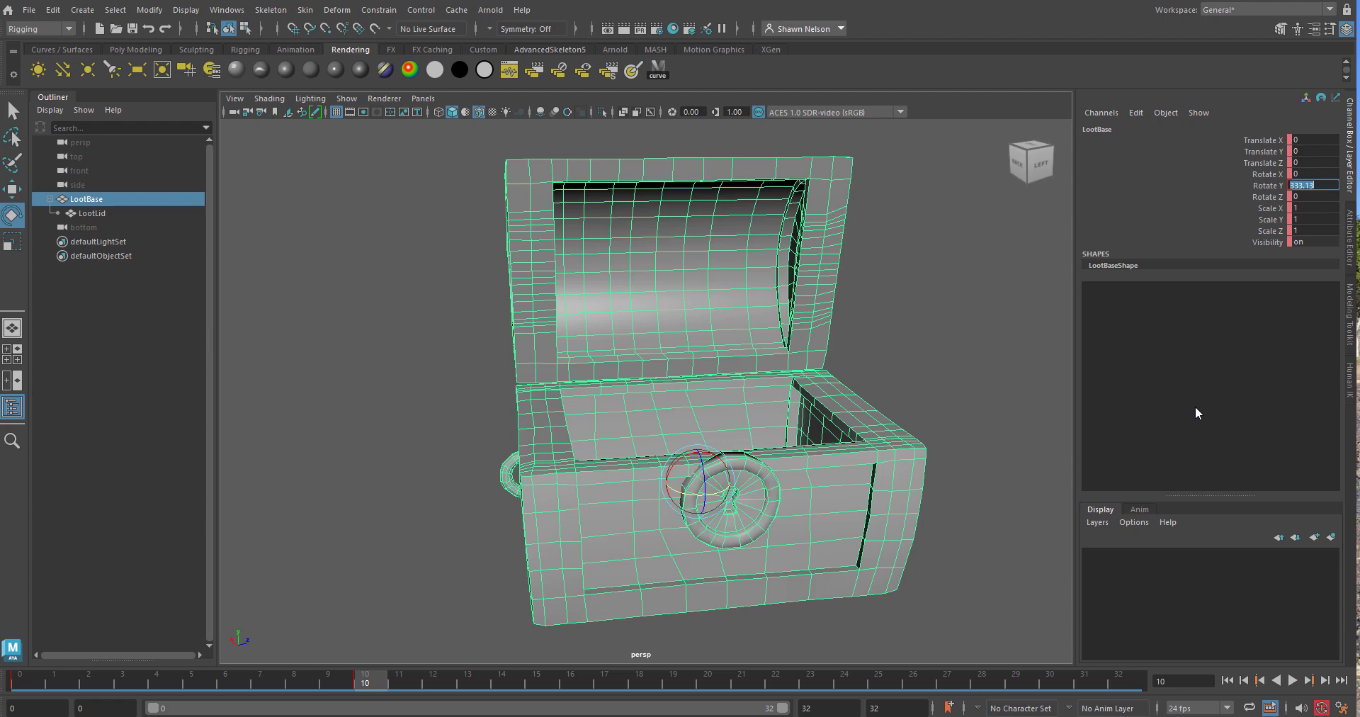
{"action": "type", "text": "359"}
{"action": "key", "text": "Return"}
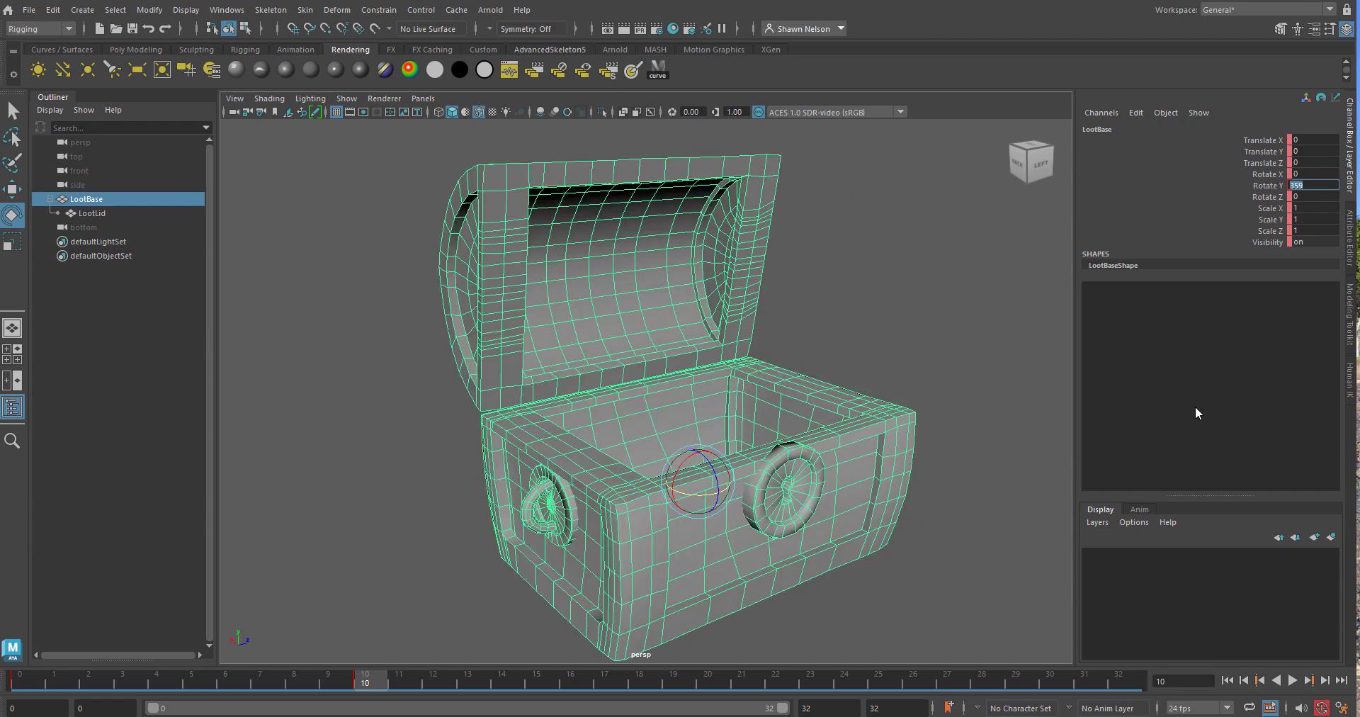
Clear the selection, scrub back along the timeline, and play the chest-opening animation to review it
{"action": "left_click", "coordinate": [1033, 422]}
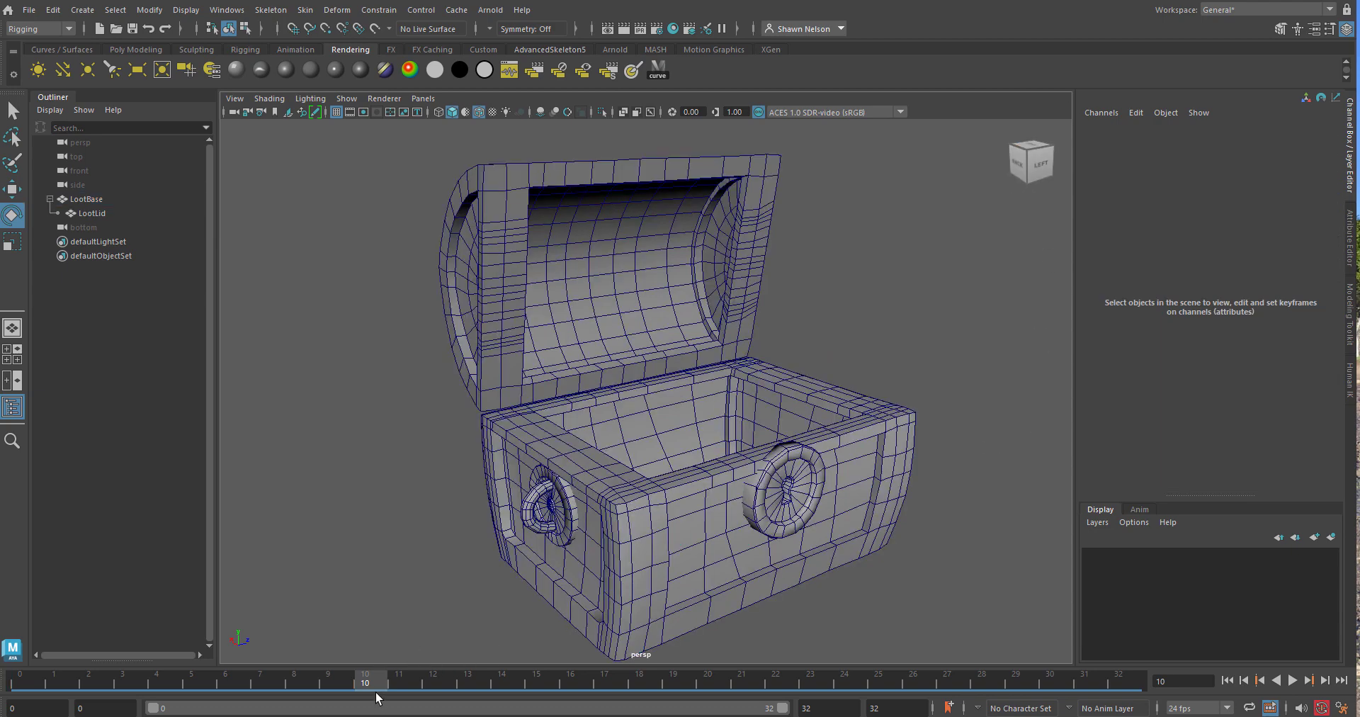
{"action": "left_click_drag", "start_coordinate": [369, 675], "coordinate": [96, 695]}
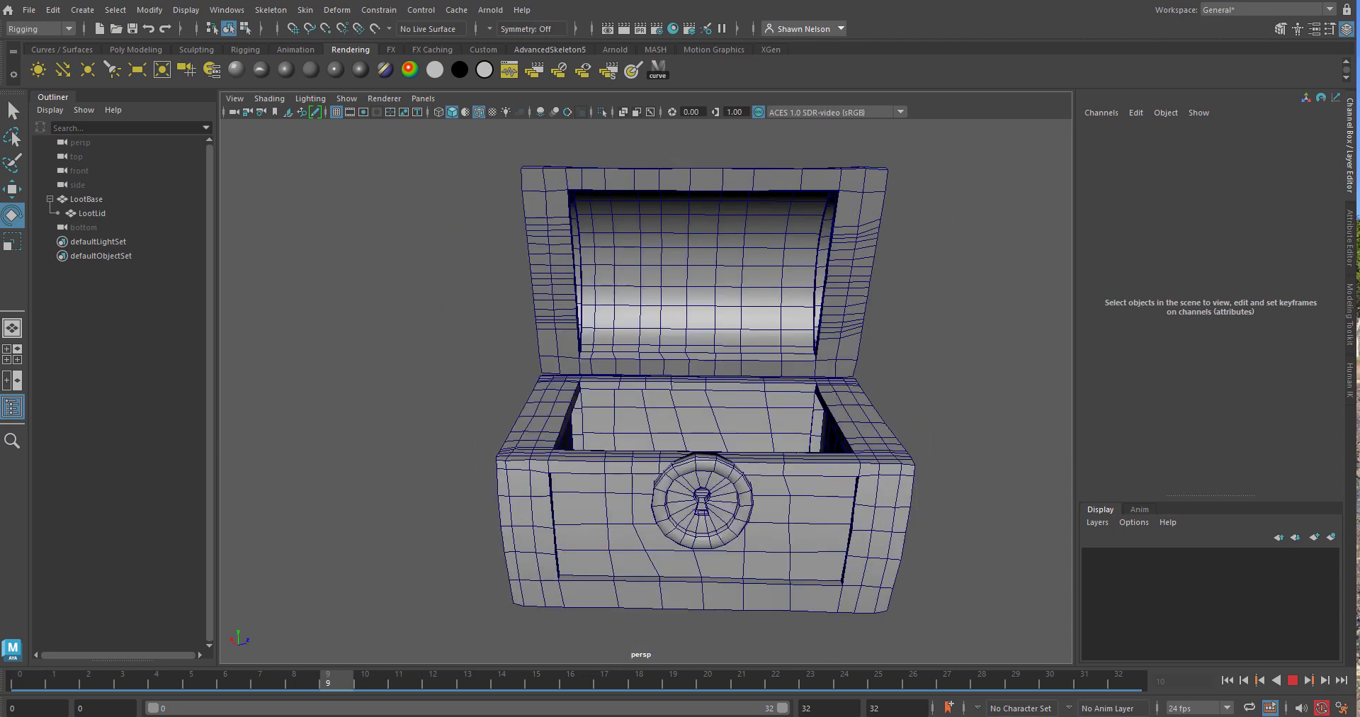
{"action": "key", "text": "Escape"}
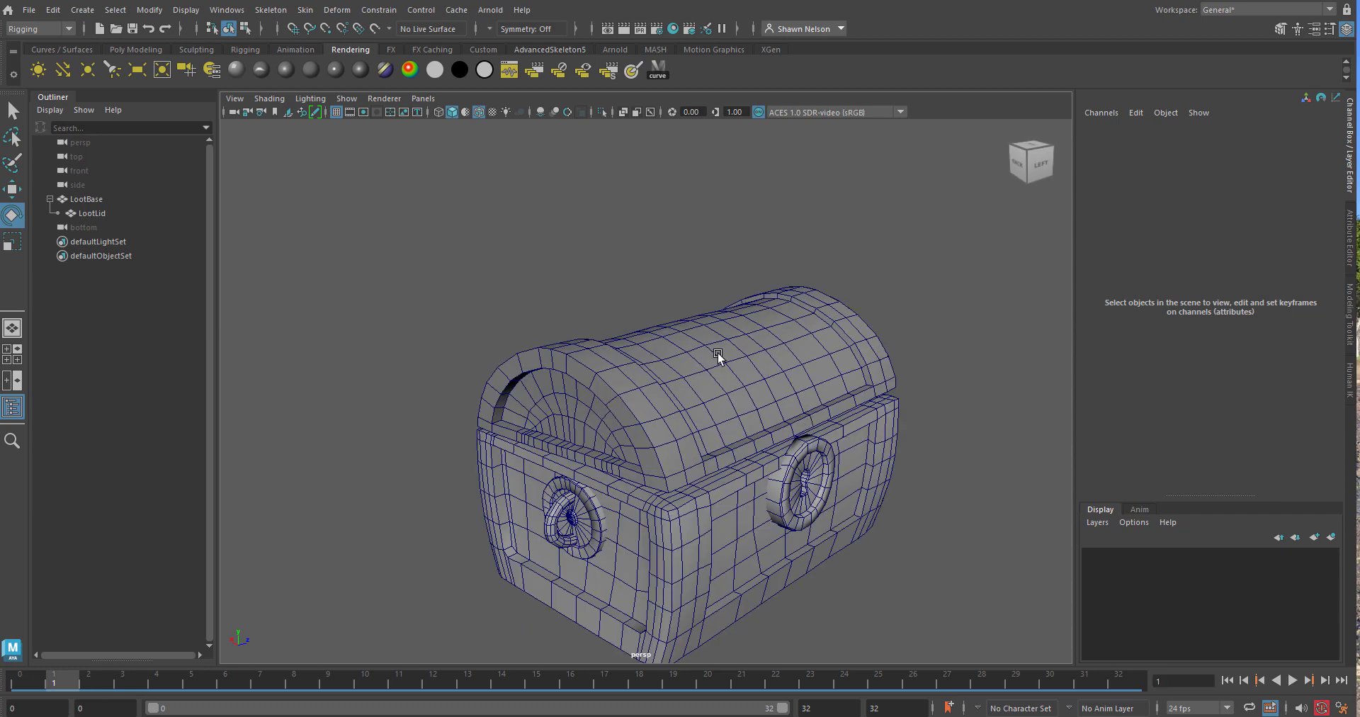
Select LootLid, check its pose at frame 10, and copy its closed-pose keyframe from frame 0
{"action": "left_click", "coordinate": [662, 401]}
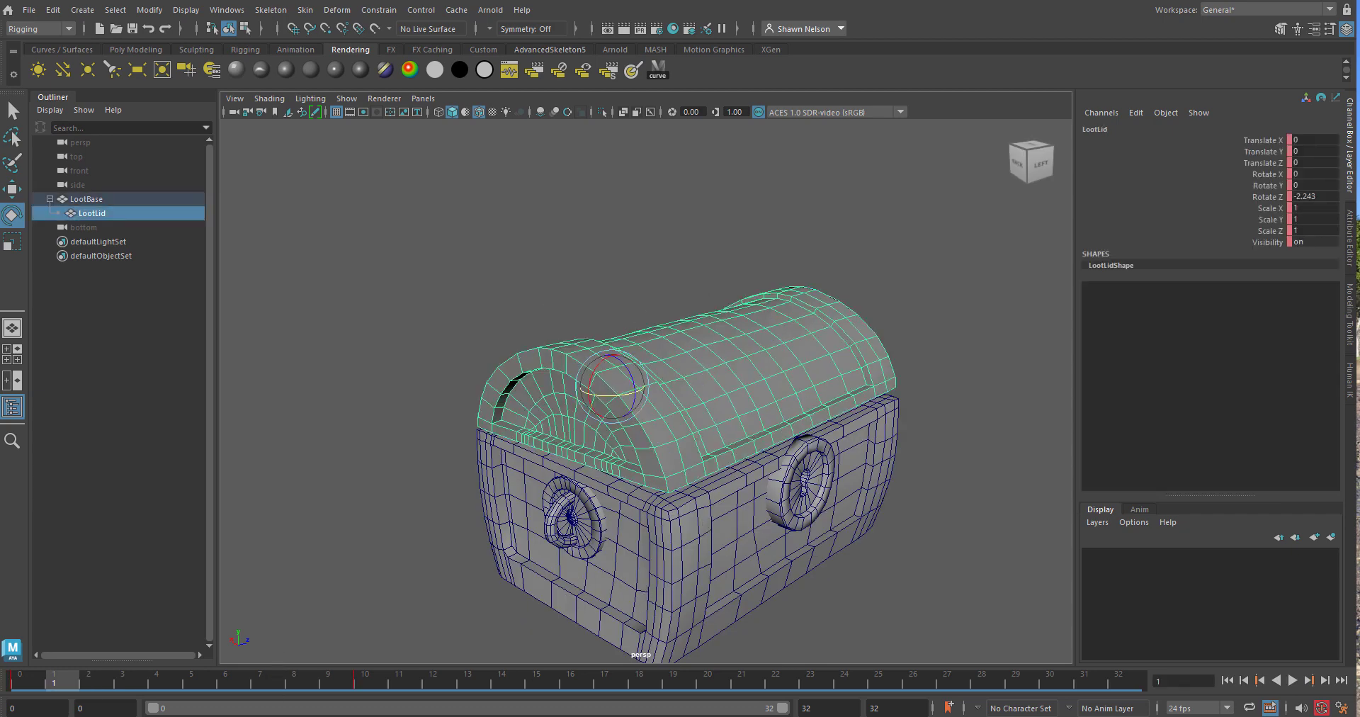
{"action": "left_click", "coordinate": [375, 678]}
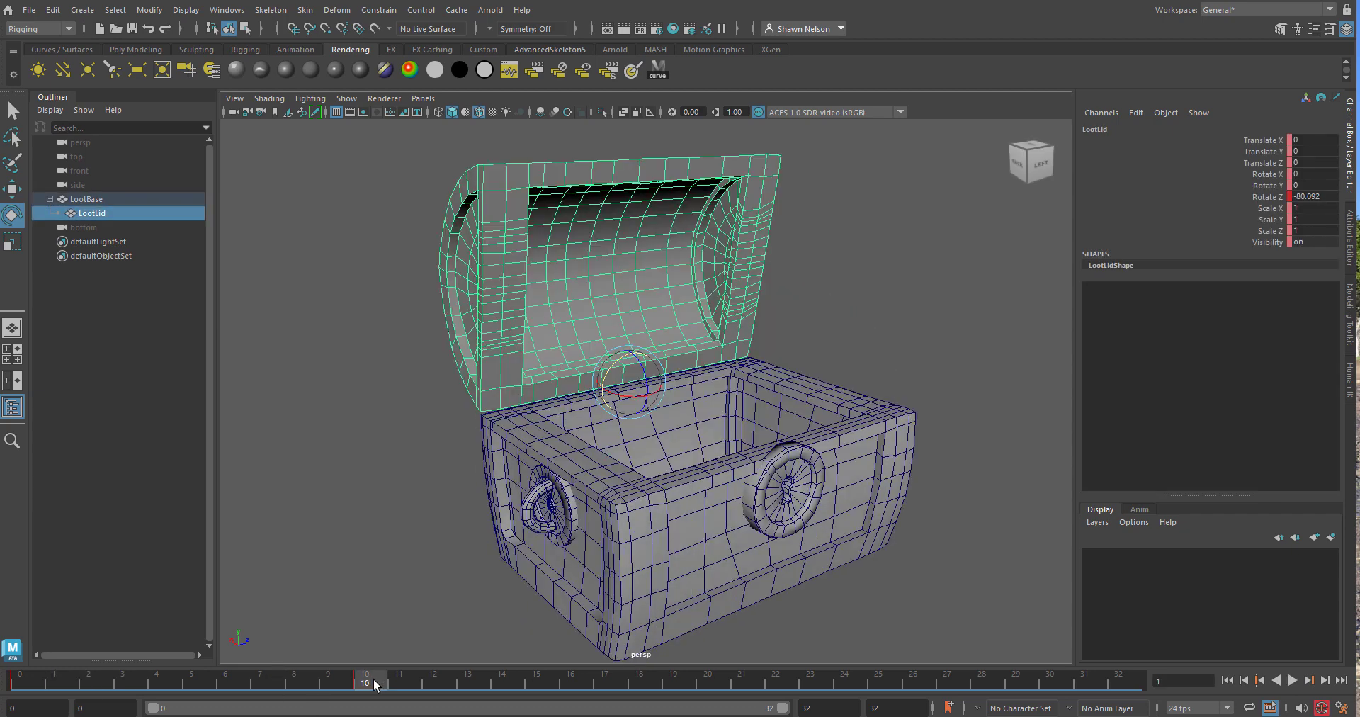
{"action": "key", "text": "alt+v"}
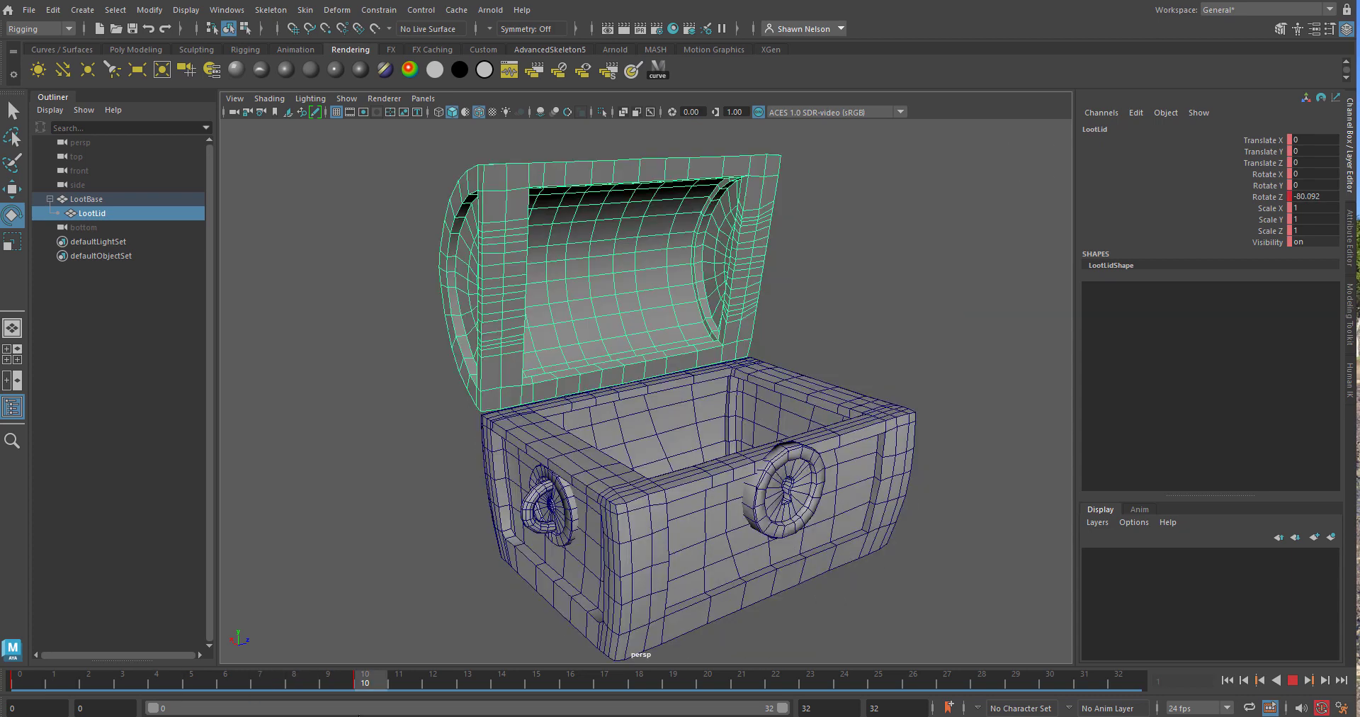
{"action": "key", "text": "alt+v"}
{"action": "left_click", "coordinate": [17, 682]}
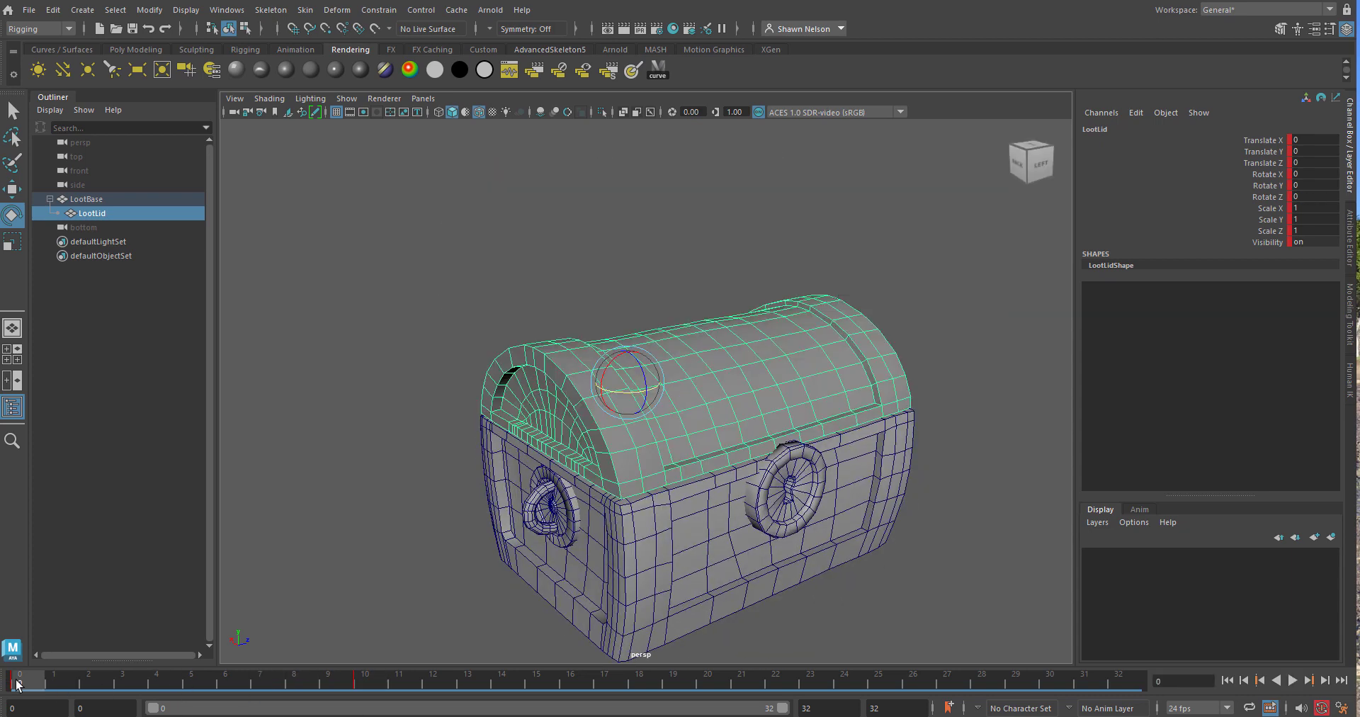
{"action": "left_click", "coordinate": [17, 682], "text": "shift"}
{"action": "right_click", "coordinate": [17, 682]}
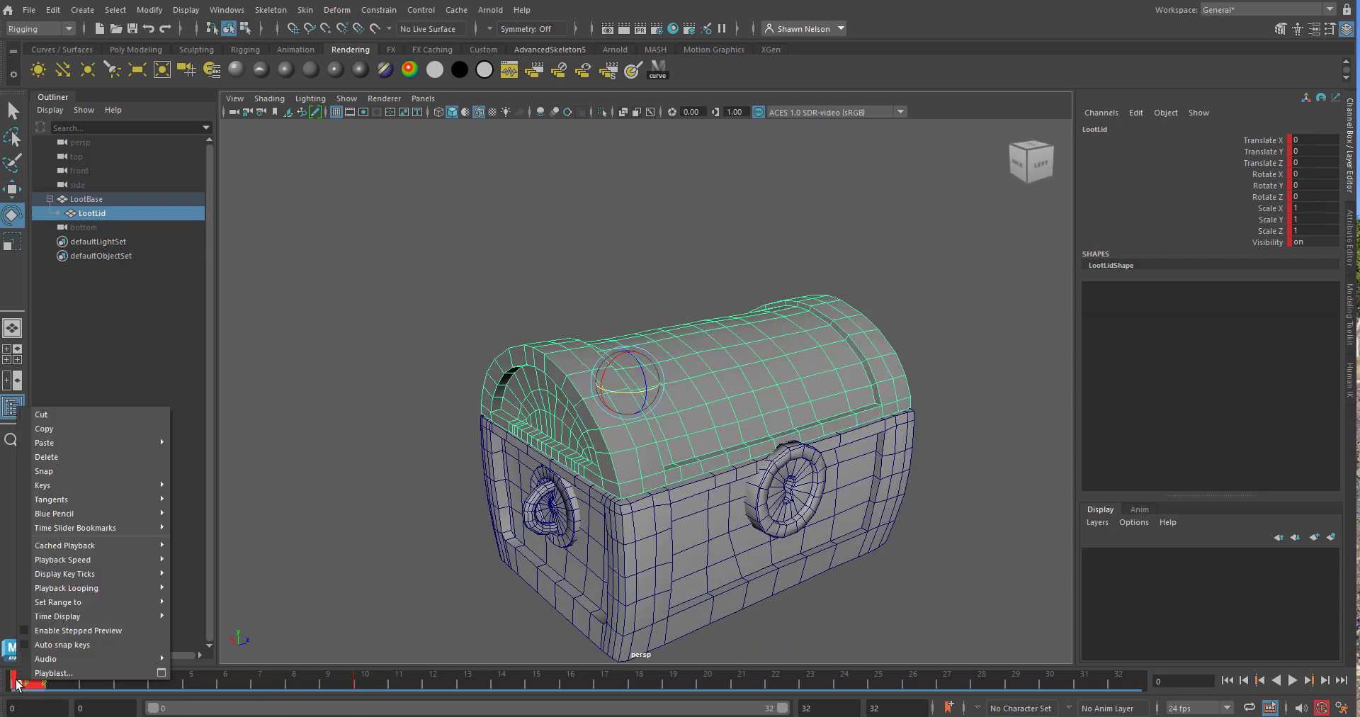
{"action": "left_click", "coordinate": [44, 429]}
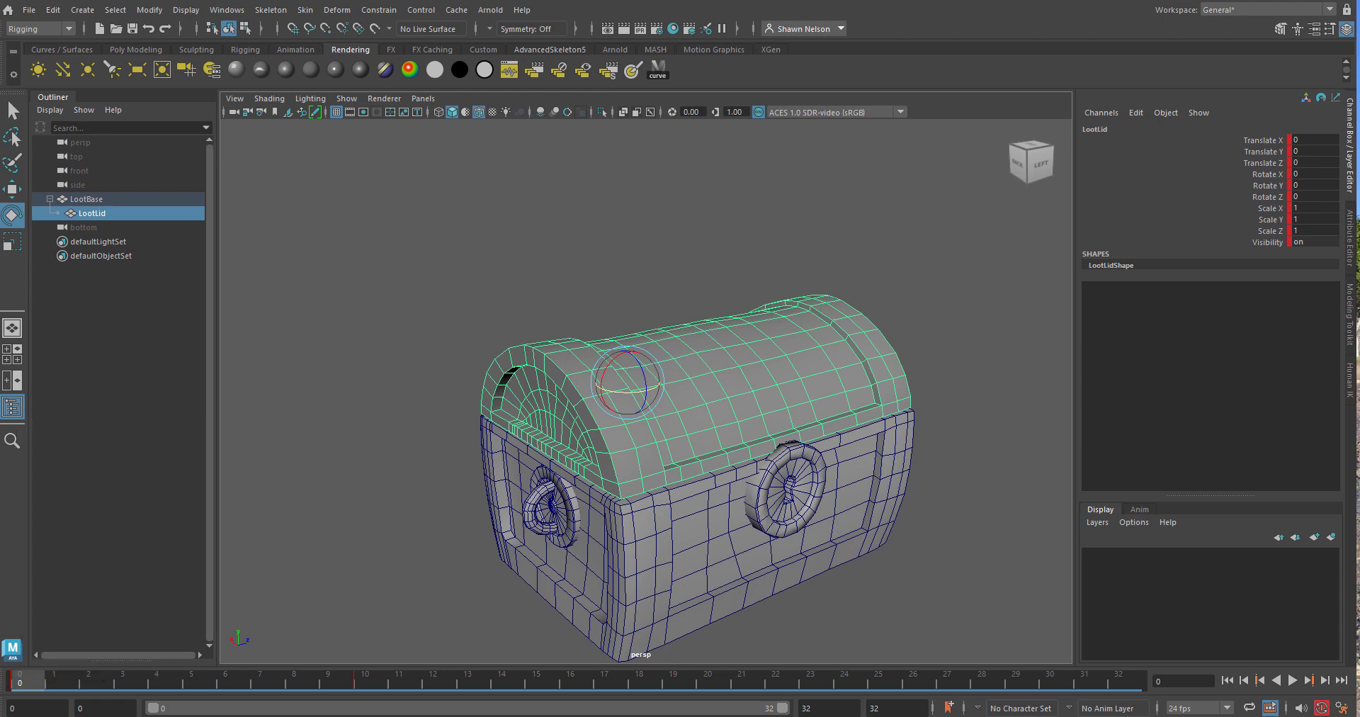
Paste the copied closed-pose keyframe onto LootLid at frame 15
{"action": "left_click", "coordinate": [538, 680]}
{"action": "right_click", "coordinate": [539, 680]}
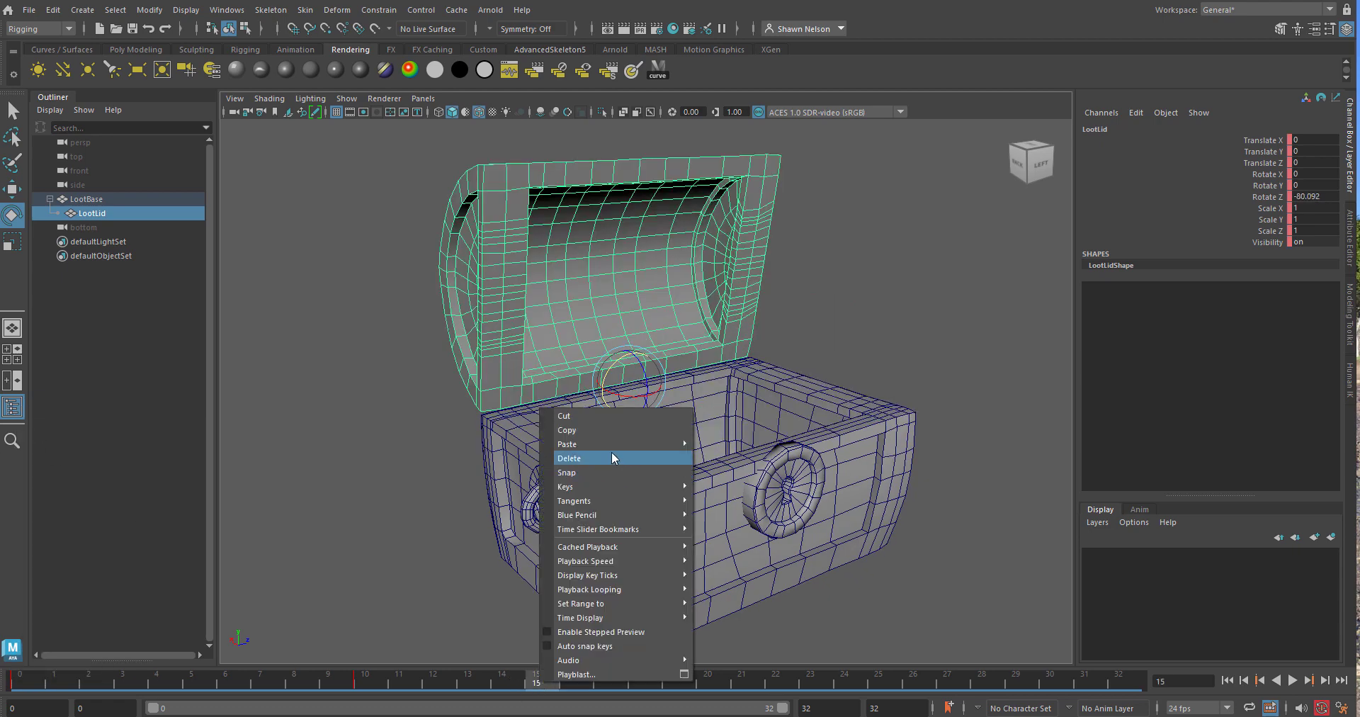
{"action": "mouse_move", "coordinate": [608, 443]}
{"action": "left_click", "coordinate": [706, 444]}
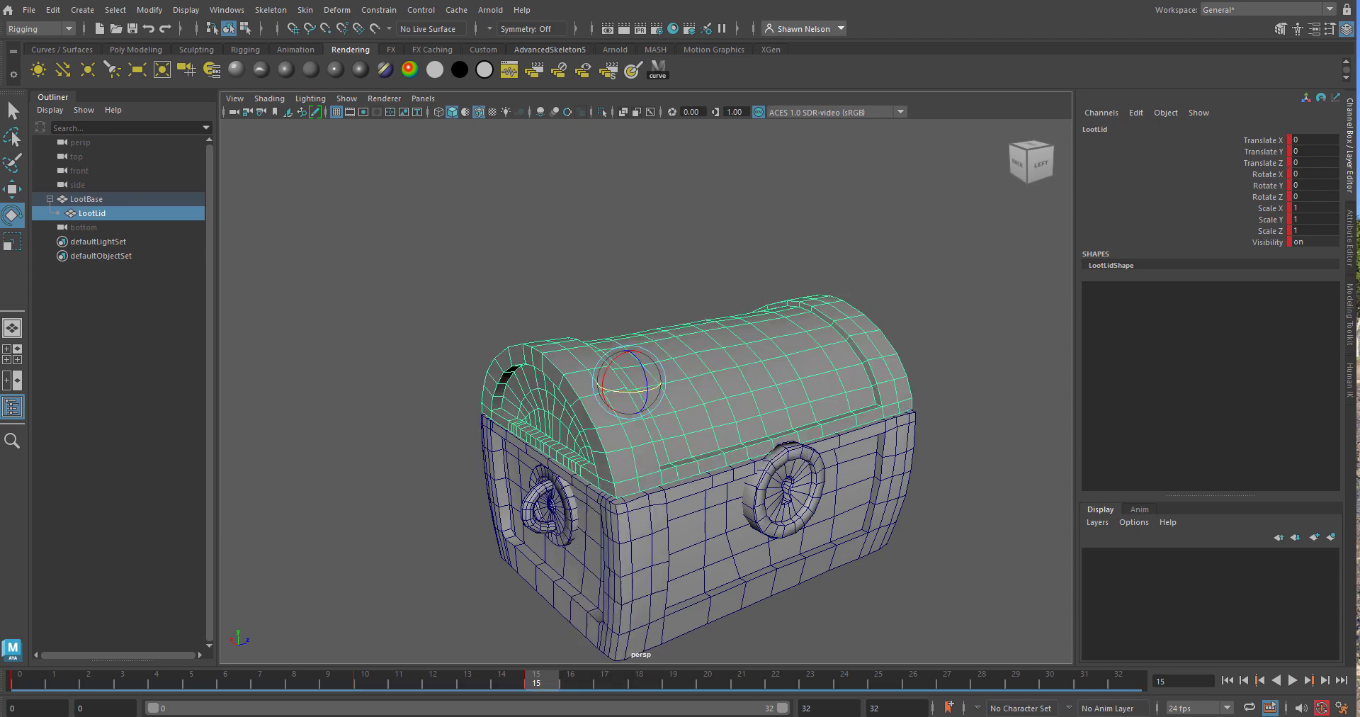
At frame 16, raise LootLid to about 10.5 in Y, rotate it to about 2.2, -7.2, -7.0, and play the animation
{"action": "mouse_move", "coordinate": [539, 672]}
{"action": "left_mouse_down"}
{"action": "mouse_move", "coordinate": [292, 687]}
{"action": "mouse_move", "coordinate": [607, 684]}
{"action": "mouse_move", "coordinate": [540, 681]}
{"action": "left_mouse_up"}
{"action": "mouse_move", "coordinate": [559, 682]}
{"action": "left_mouse_down"}
{"action": "mouse_move", "coordinate": [686, 690]}
{"action": "mouse_move", "coordinate": [656, 675]}
{"action": "mouse_move", "coordinate": [551, 698]}
{"action": "mouse_move", "coordinate": [570, 696]}
{"action": "left_mouse_up"}
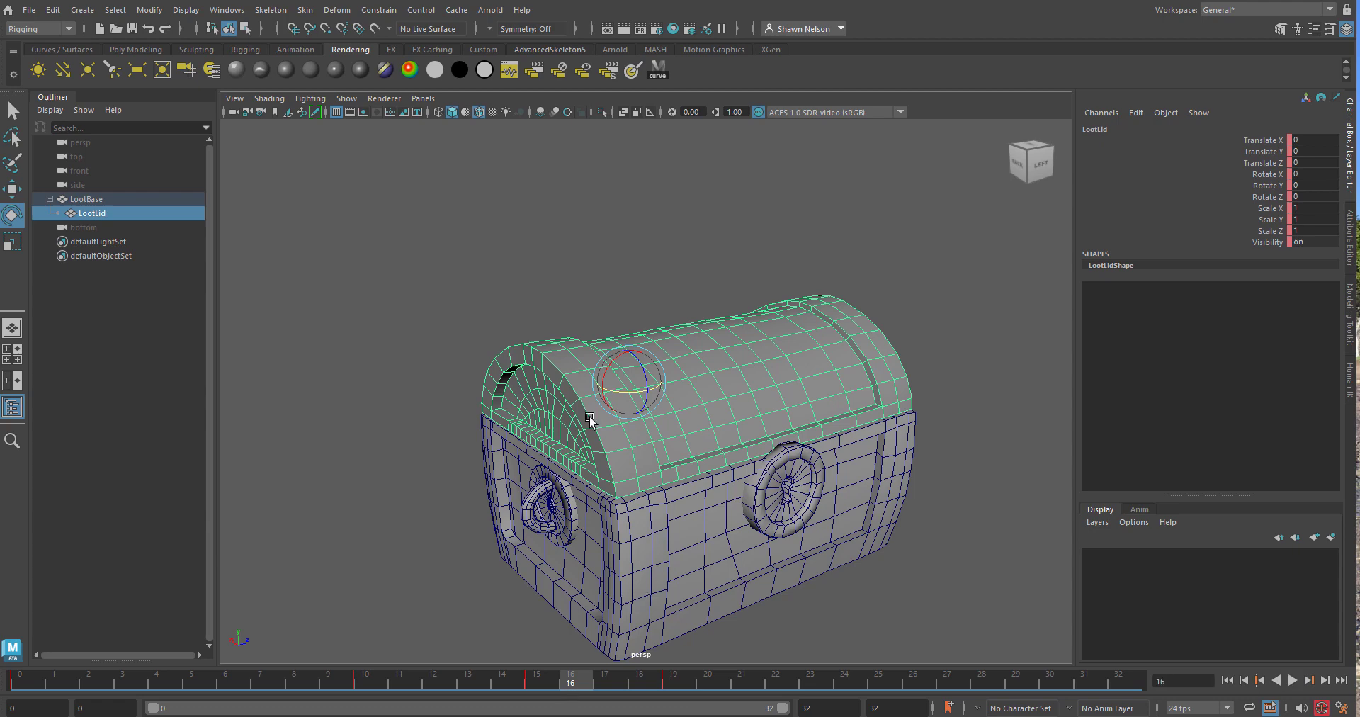
{"action": "key", "text": "w"}
{"action": "mouse_move", "coordinate": [621, 350]}
{"action": "left_mouse_down"}
{"action": "mouse_move", "coordinate": [623, 317]}
{"action": "mouse_move", "coordinate": [618, 335]}
{"action": "left_mouse_up"}
{"action": "key", "text": "e"}
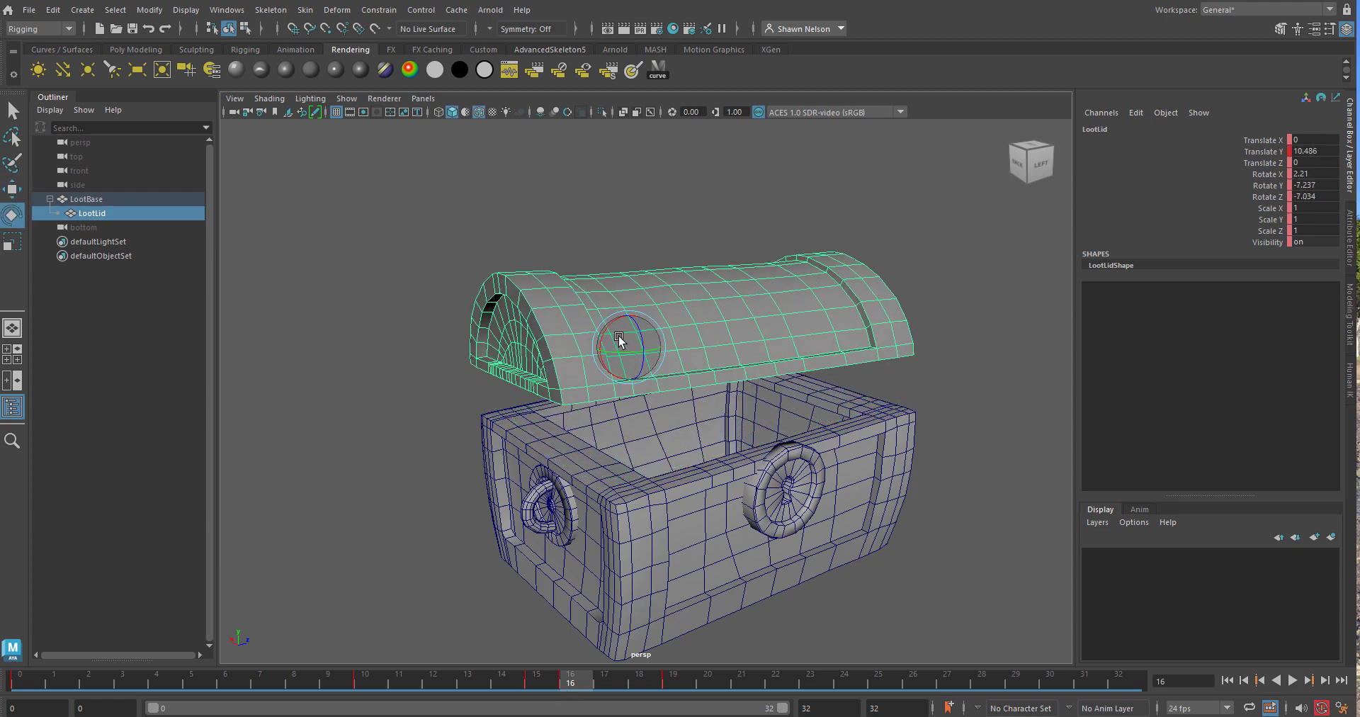
{"action": "key", "text": "alt+v"}
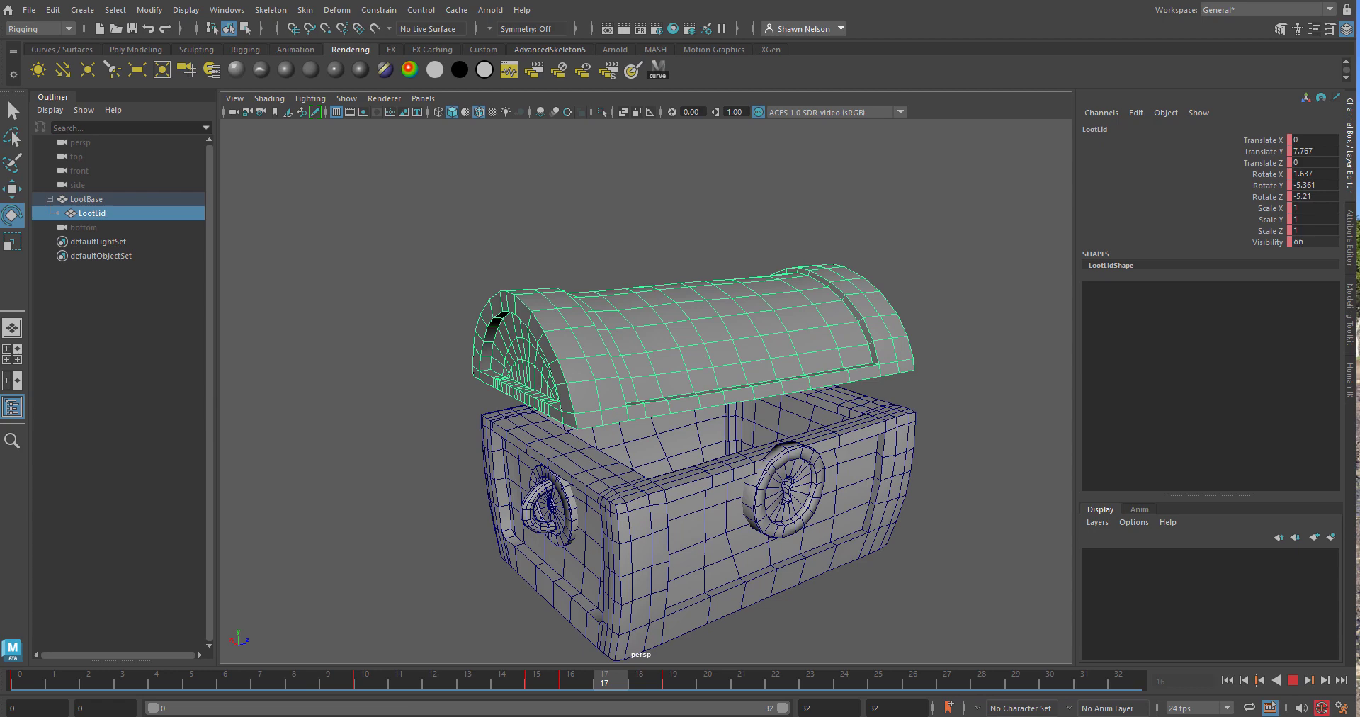
{"action": "left_click", "coordinate": [571, 681]}
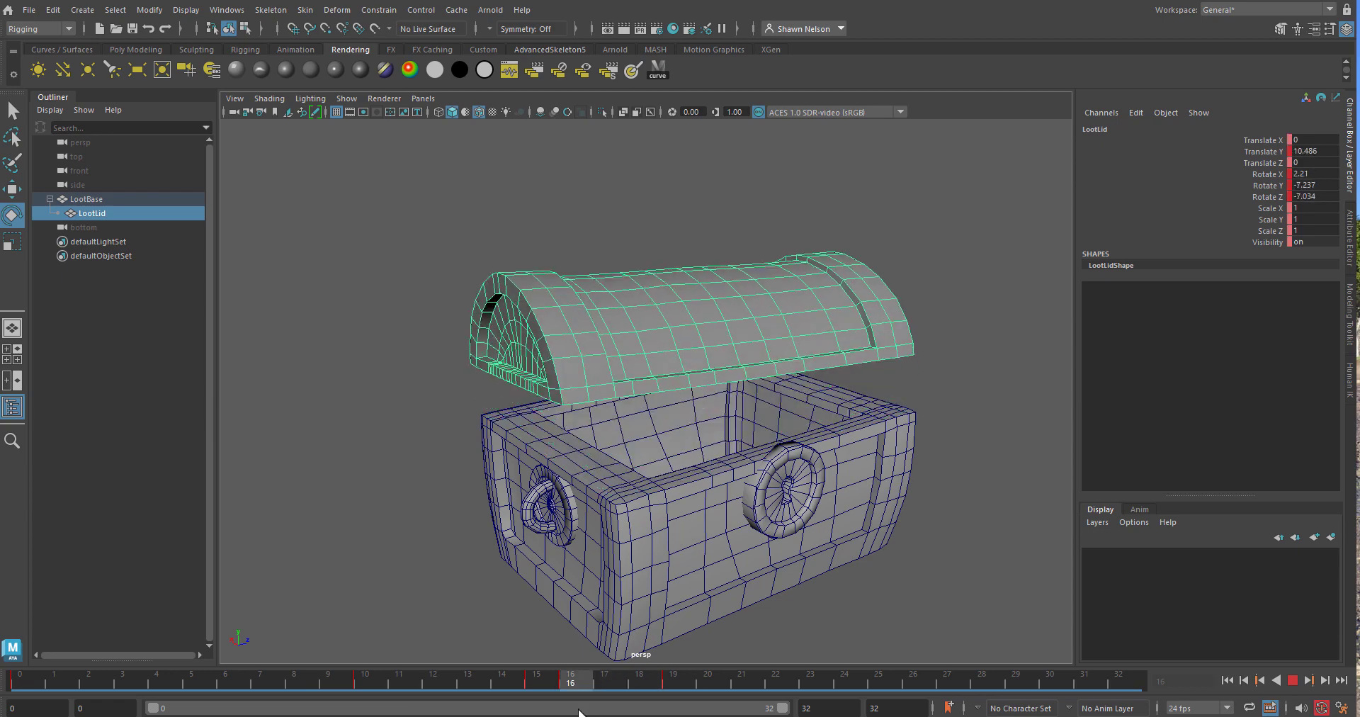
Move LootLid's closed-pose keyframe from frame 19 to frame 22 on the timeline
{"action": "left_click", "coordinate": [668, 683]}
{"action": "left_click", "coordinate": [668, 683], "text": "shift"}
{"action": "left_click_drag", "start_coordinate": [697, 682], "coordinate": [756, 683]}
{"action": "left_click", "coordinate": [675, 679]}
Copy LootLid's frame 16 keyframe to frame 19 and rotate the lid there to about 7.5 in X, -8.2 in Y and -14.9 in Z
{"action": "left_click", "coordinate": [565, 682]}
{"action": "left_click", "coordinate": [563, 682], "text": "shift"}
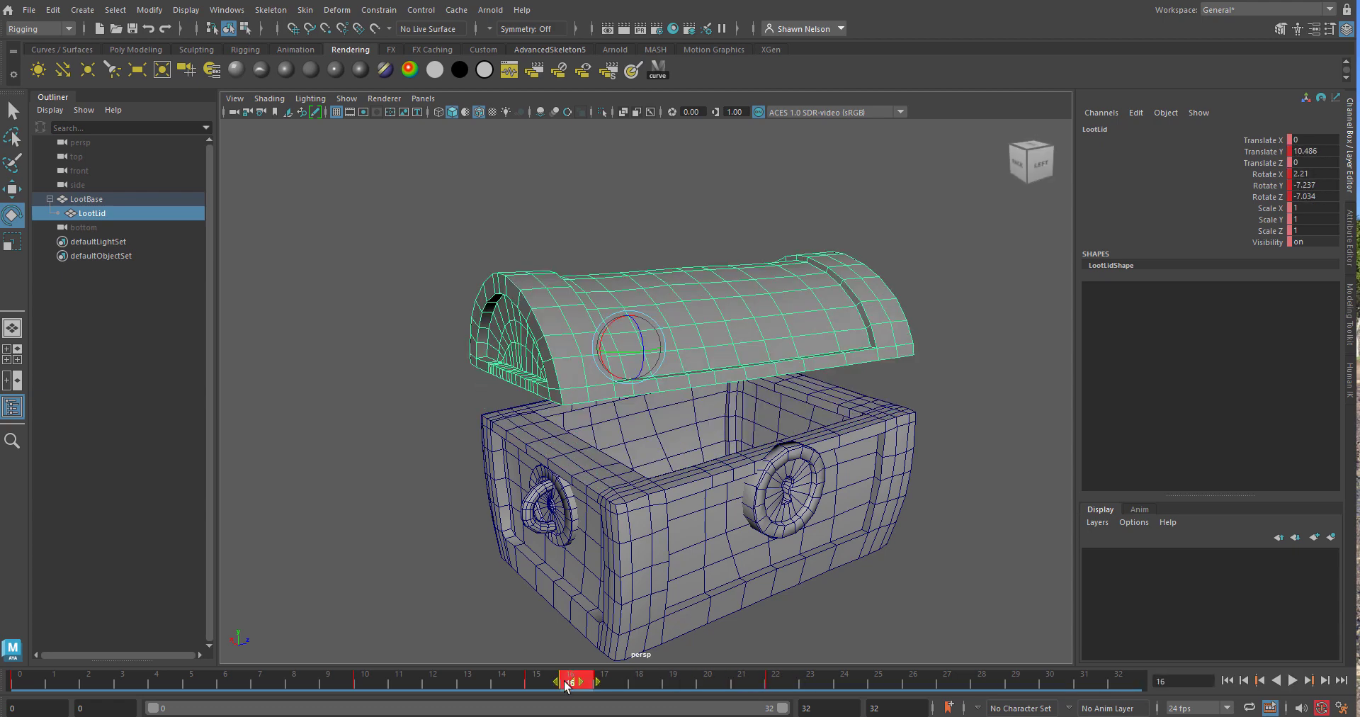
{"action": "right_click", "coordinate": [565, 684]}
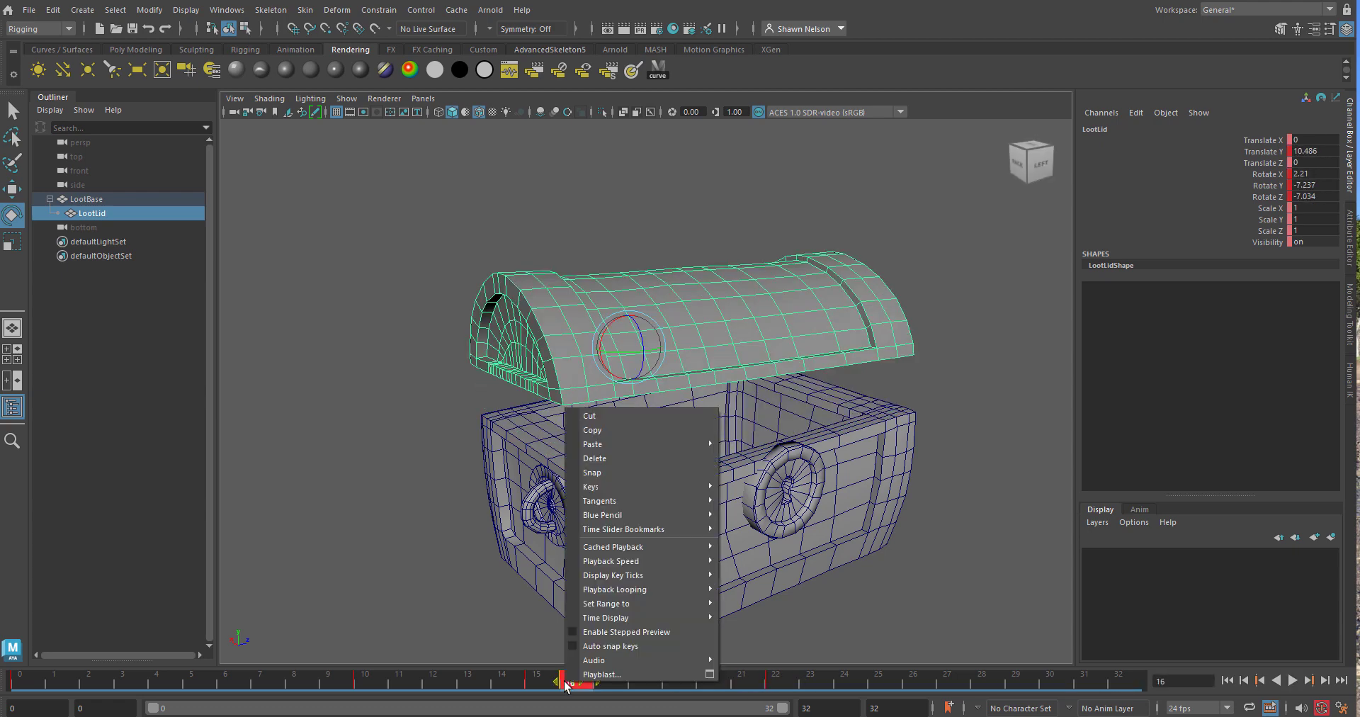
{"action": "left_click", "coordinate": [597, 429]}
{"action": "left_click", "coordinate": [678, 673]}
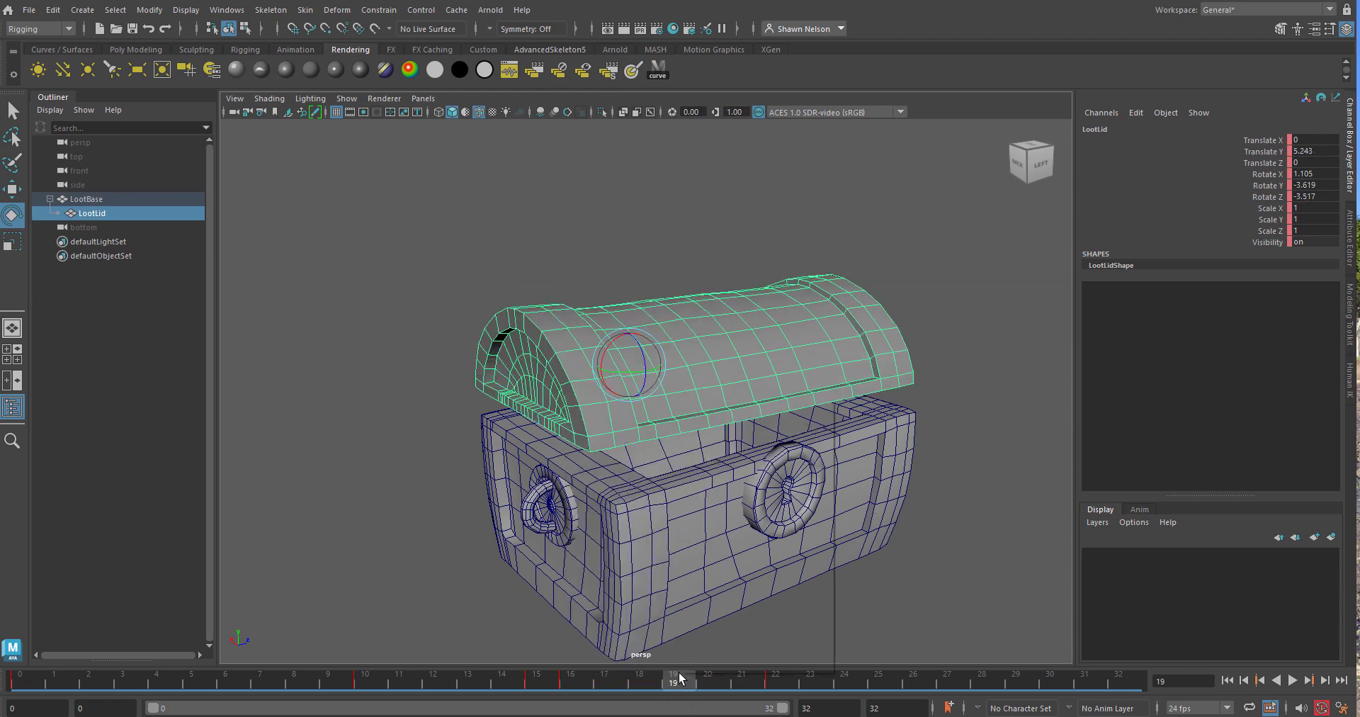
{"action": "right_click", "coordinate": [678, 671]}
{"action": "mouse_move", "coordinate": [705, 436]}
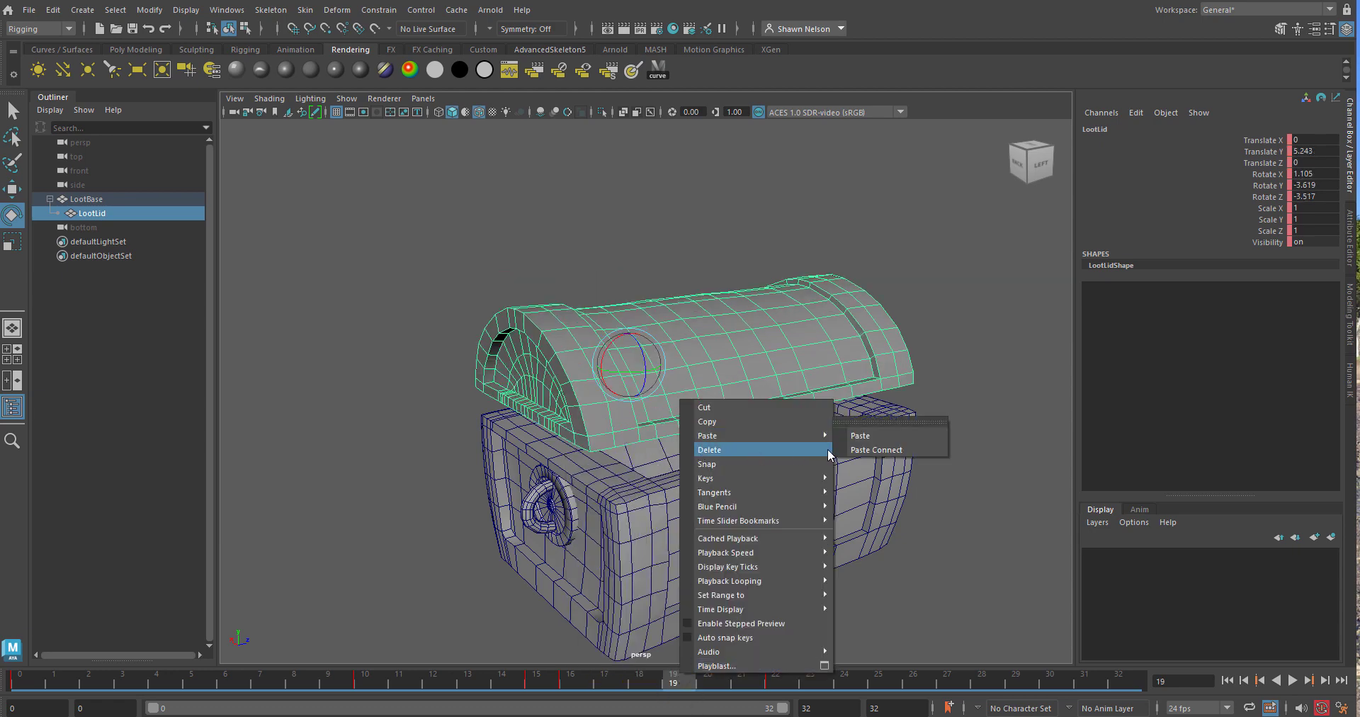
{"action": "left_click", "coordinate": [861, 437]}
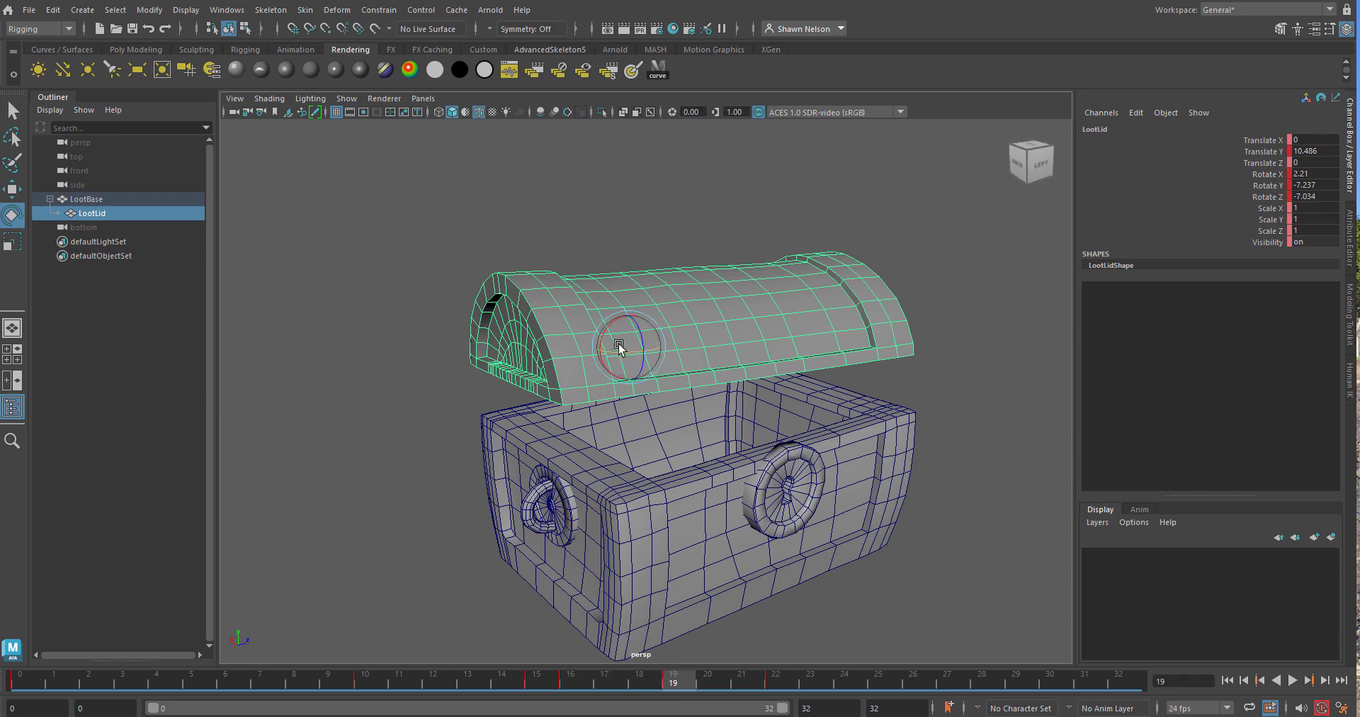
{"action": "left_click_drag", "start_coordinate": [620, 333], "coordinate": [621, 329]}
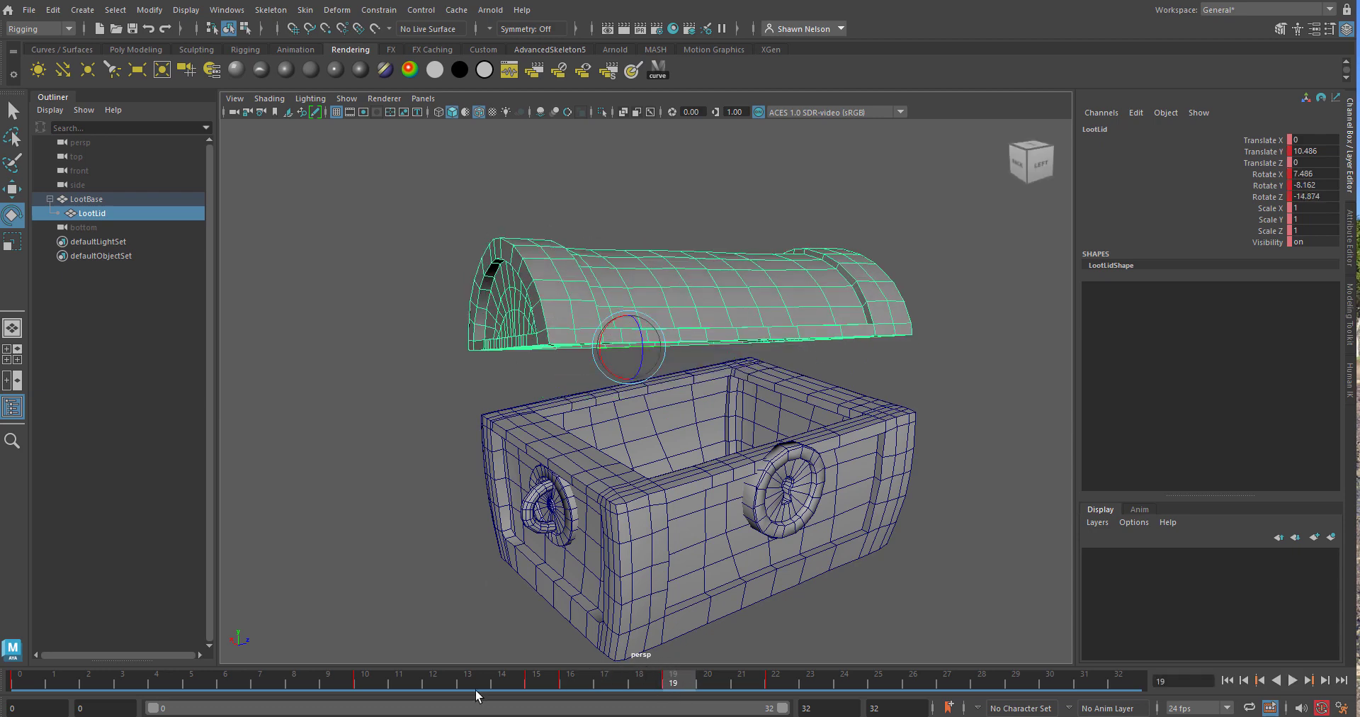
Play the chest animation several times, returning to frame 0, to review the lid's opening, closing and bouncing motion
{"action": "key", "text": "alt+v"}
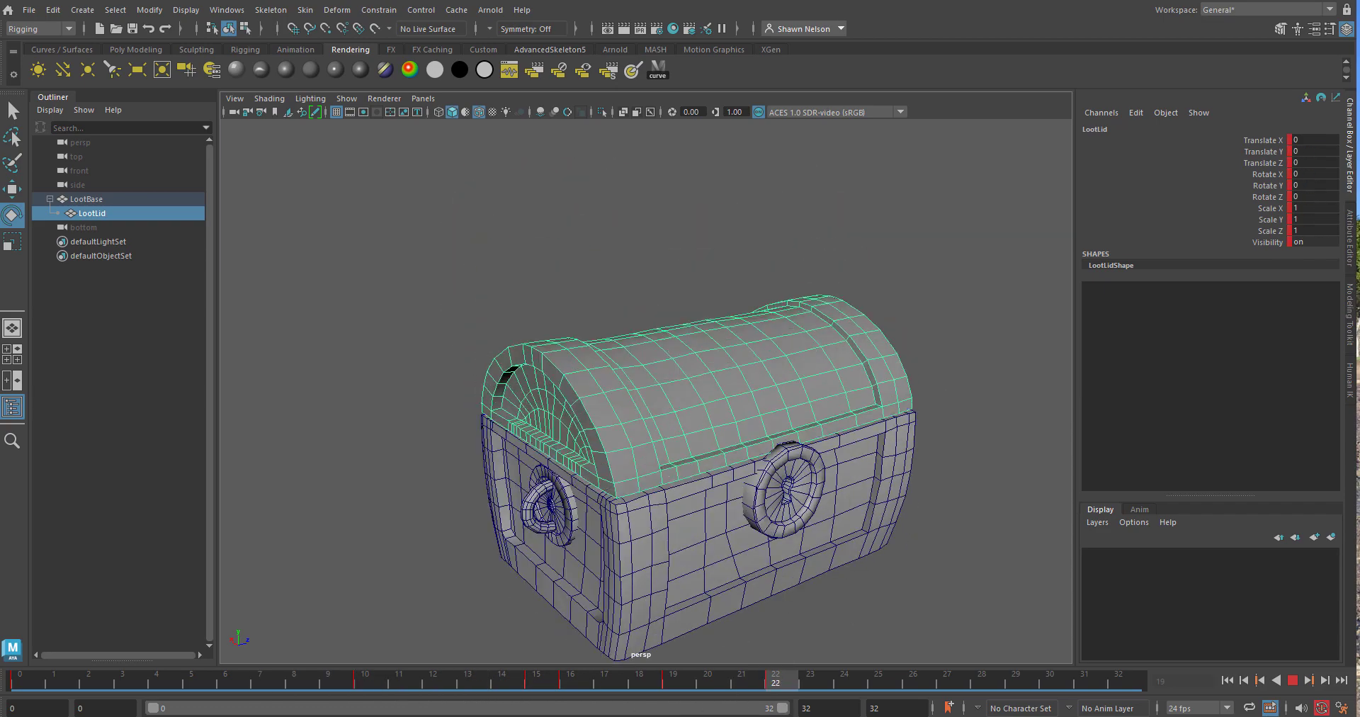
{"action": "key", "text": "alt+v"}
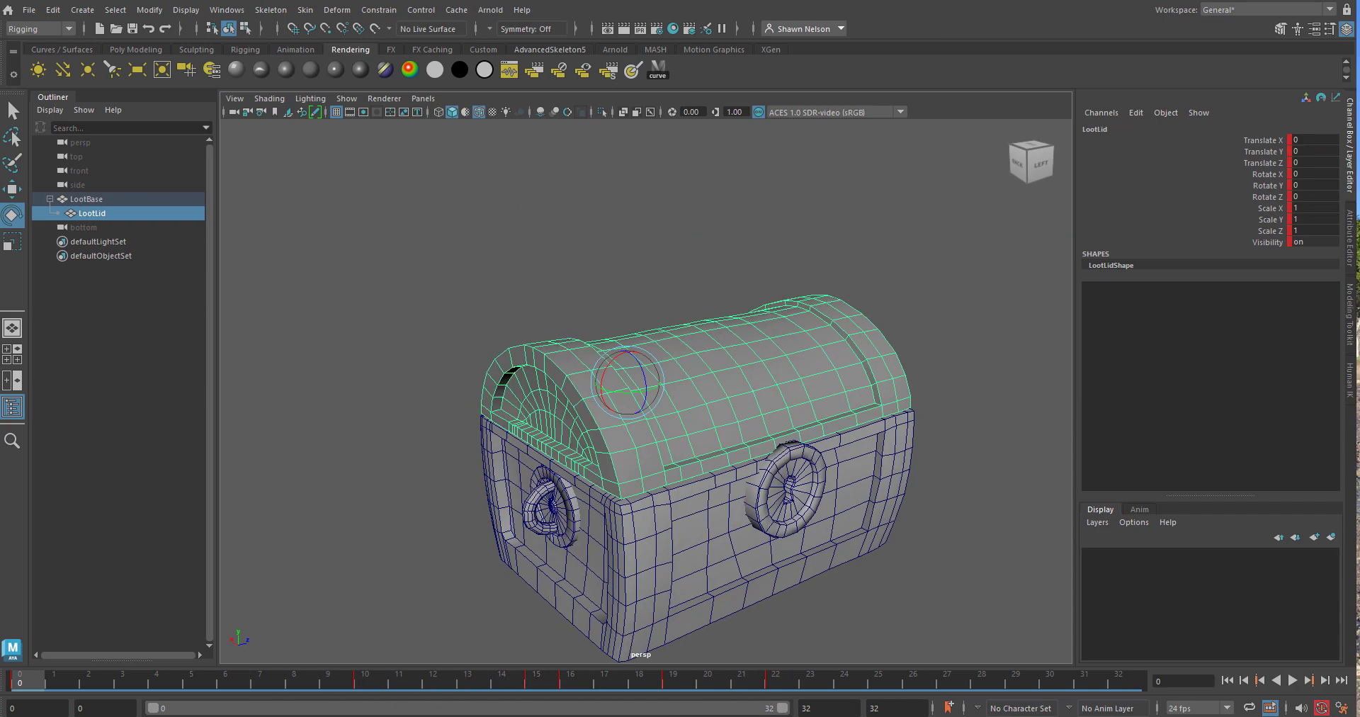
{"action": "left_click", "coordinate": [1293, 679]}
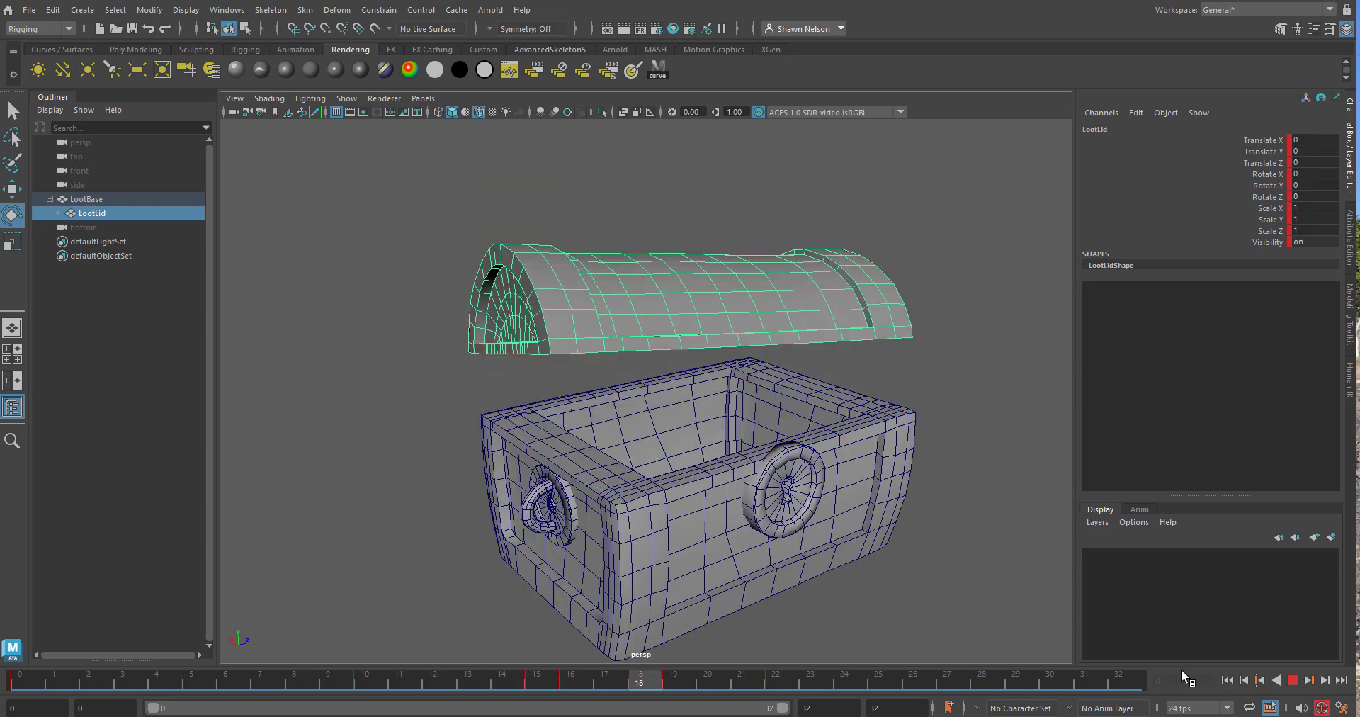
{"action": "left_click", "coordinate": [1292, 680]}
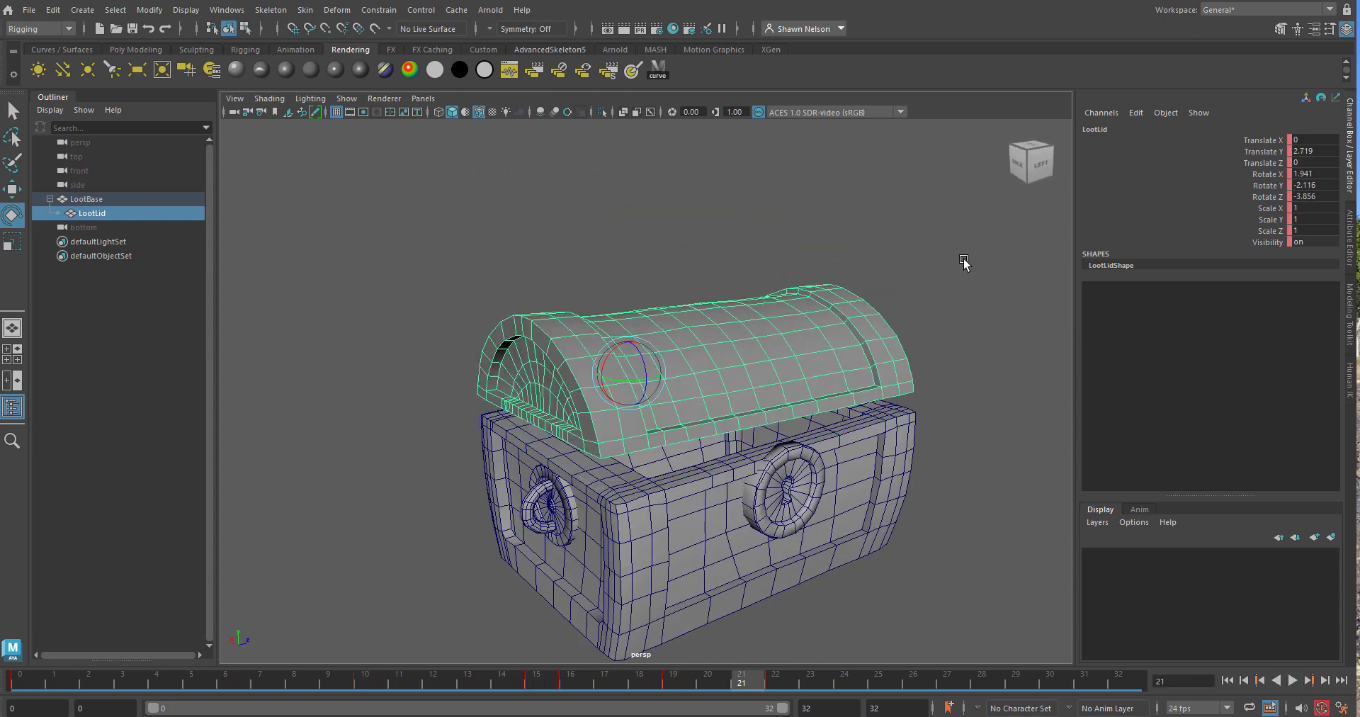
{"action": "left_click_drag", "start_coordinate": [163, 674], "coordinate": [20, 676]}
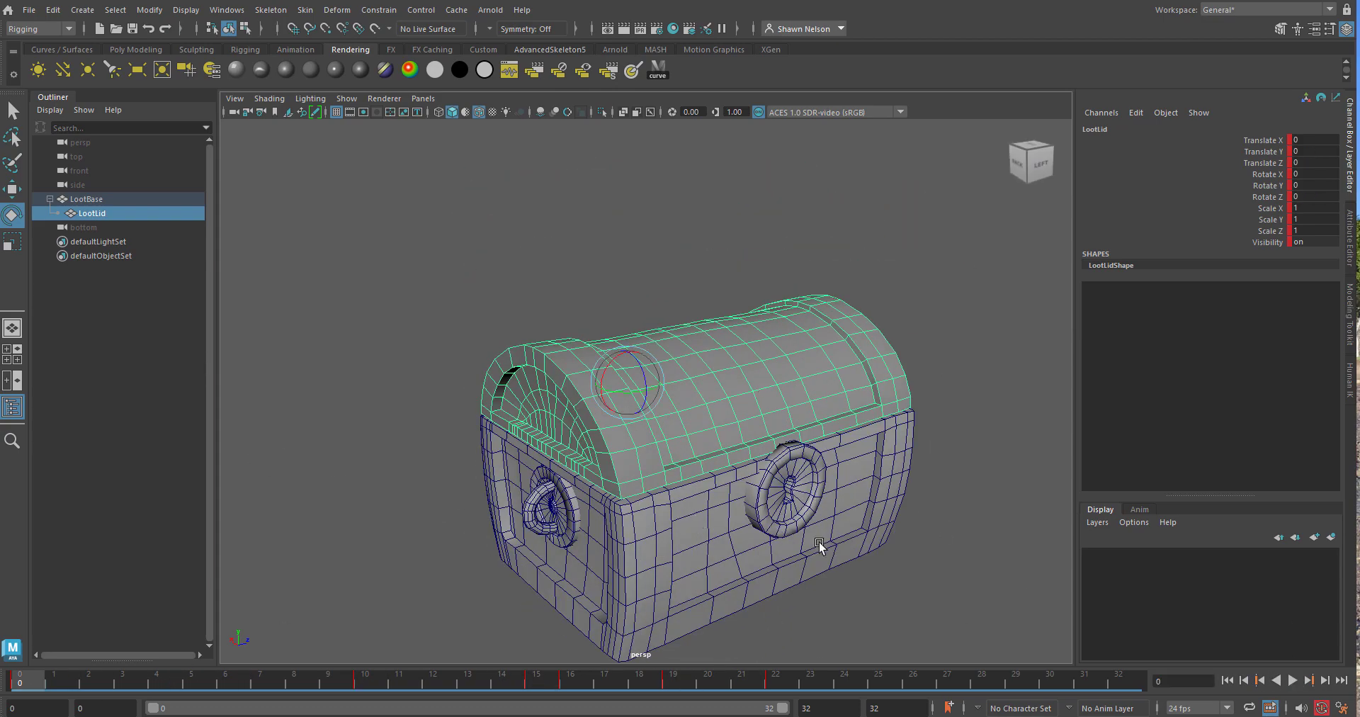
{"action": "middle_click_drag", "start_coordinate": [871, 580], "coordinate": [853, 524], "text": "alt"}
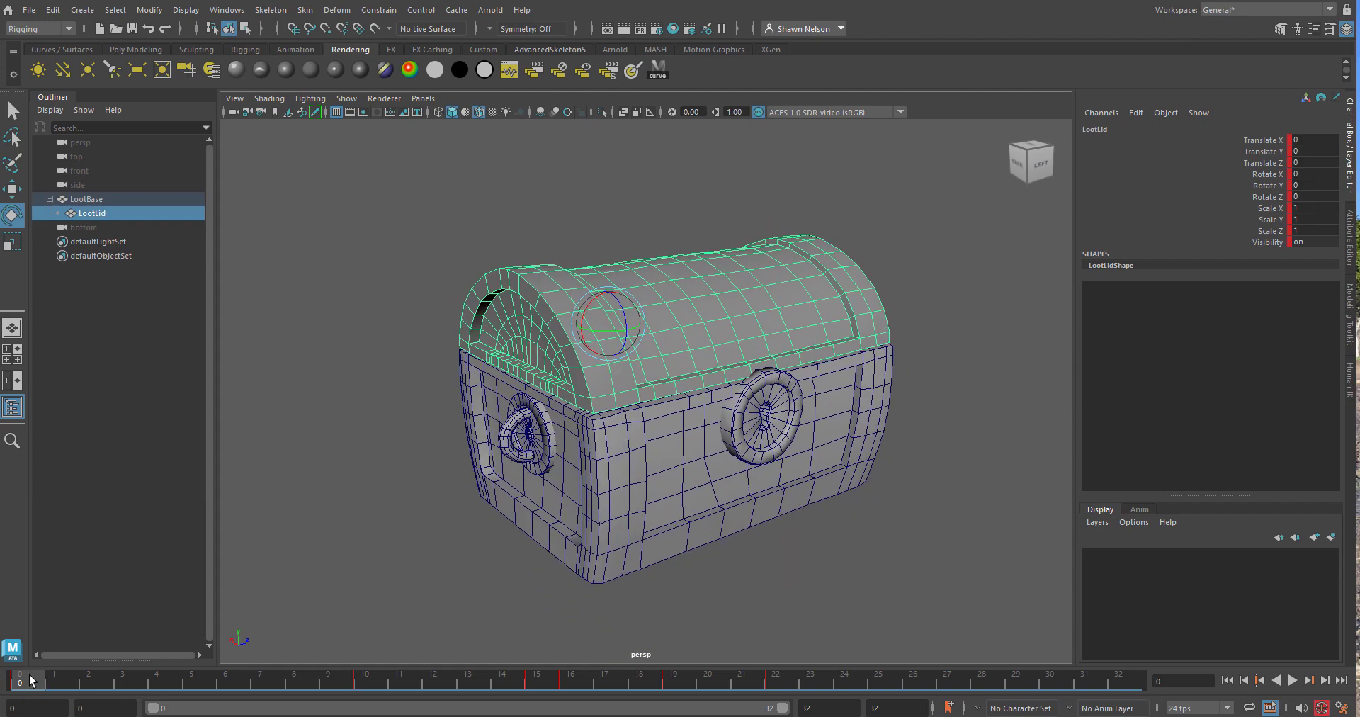
{"action": "key", "text": "alt+v"}
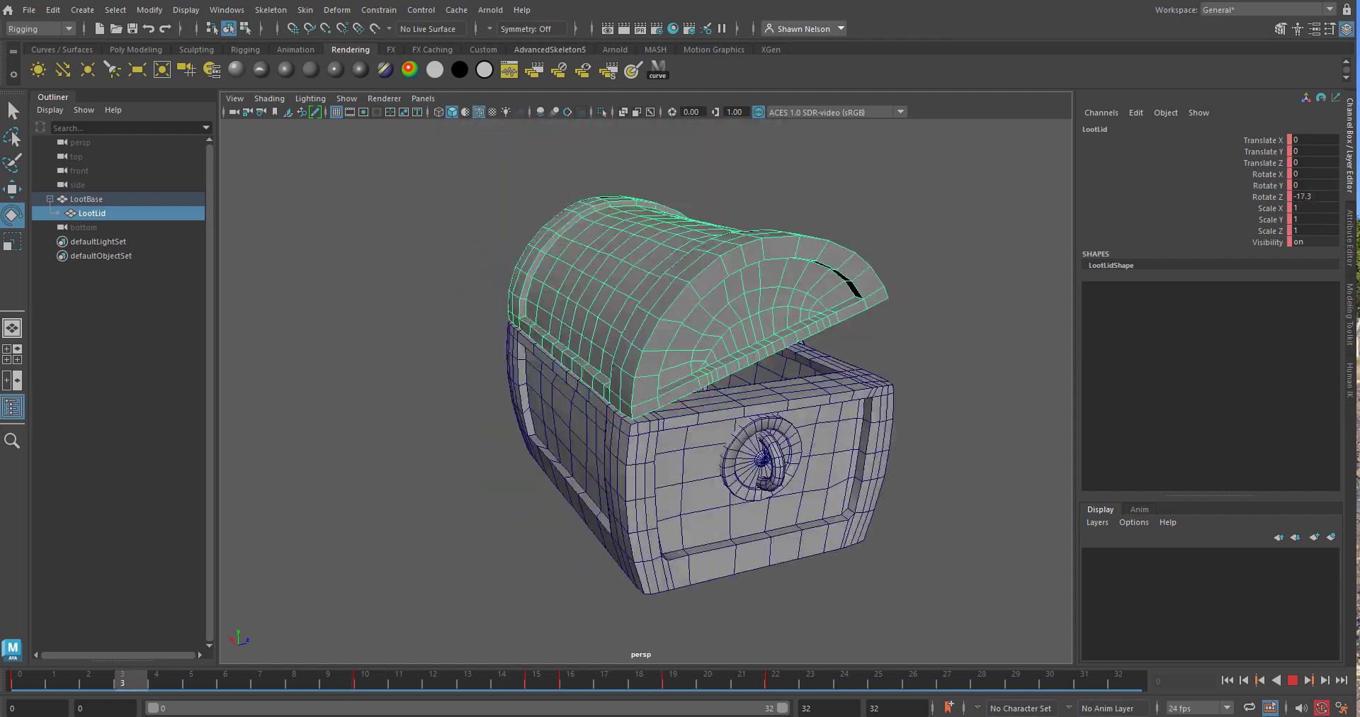
{"action": "key", "text": "alt+v"}
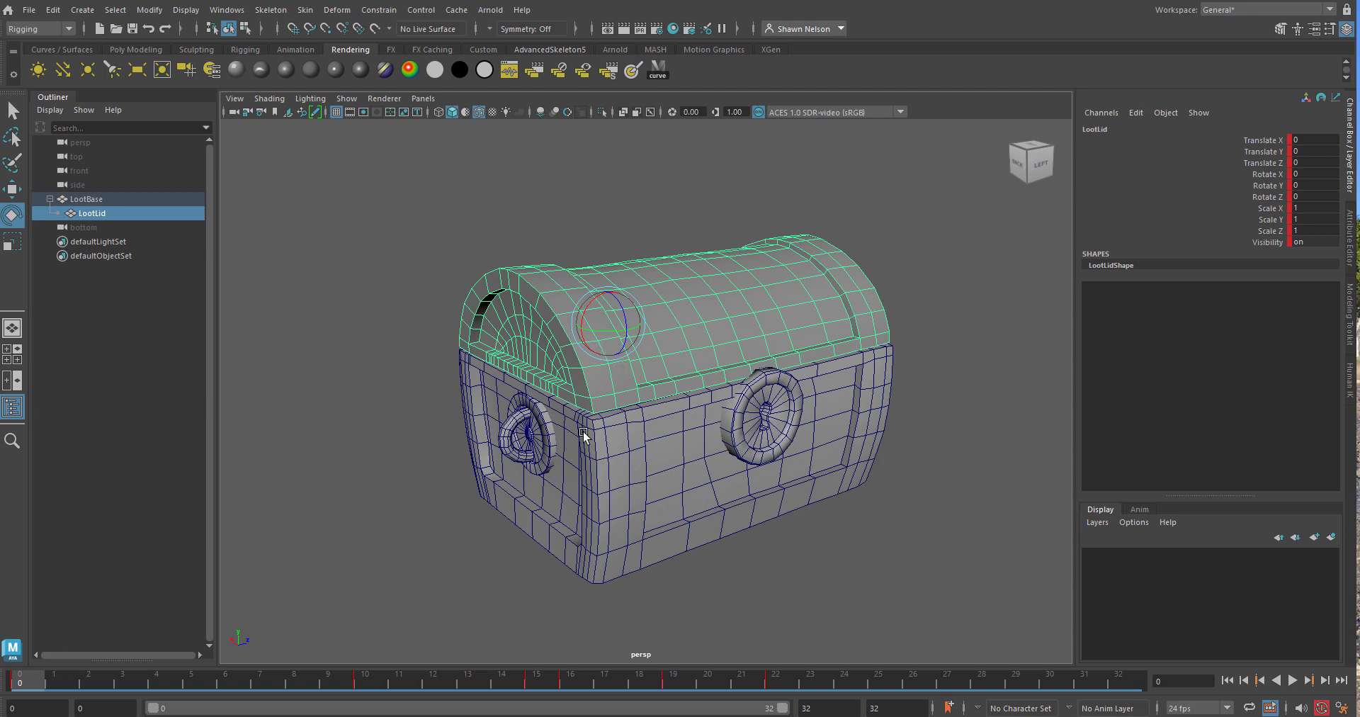